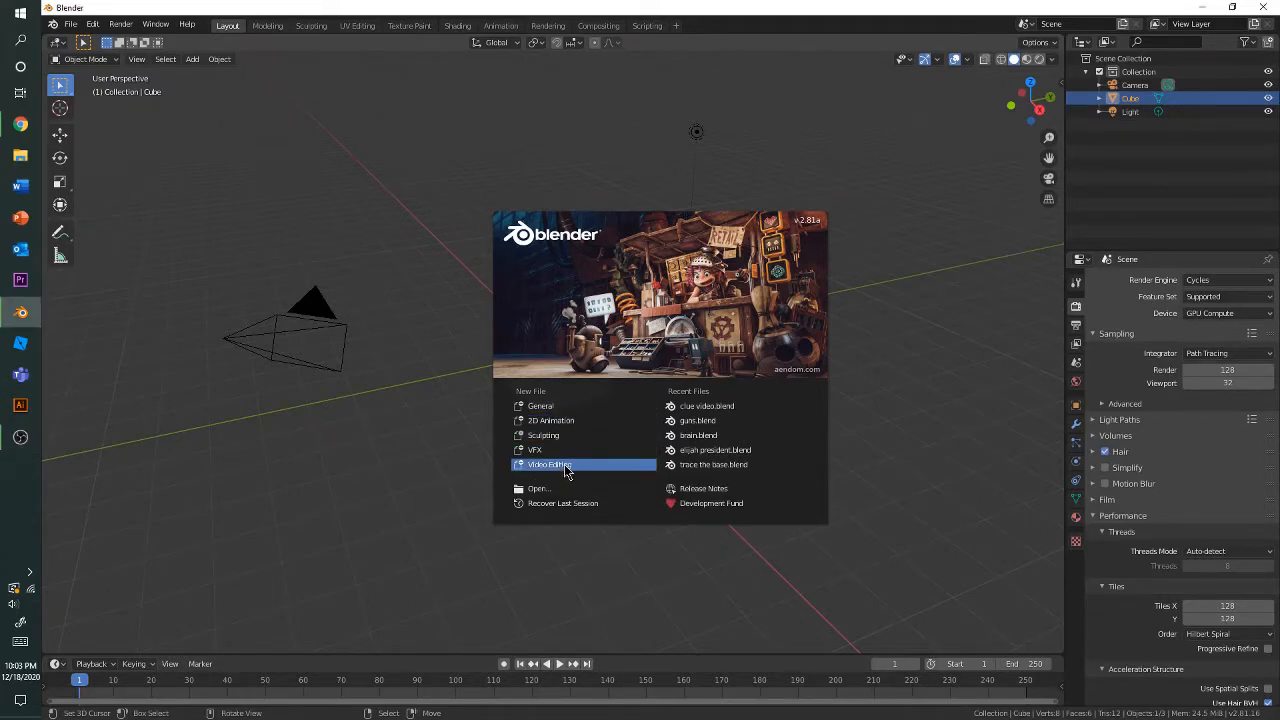
Step: Start a new Video Editing project and scrub the playhead back to frame 0 of the empty timeline
{"action": "left_click", "coordinate": [548, 466]}
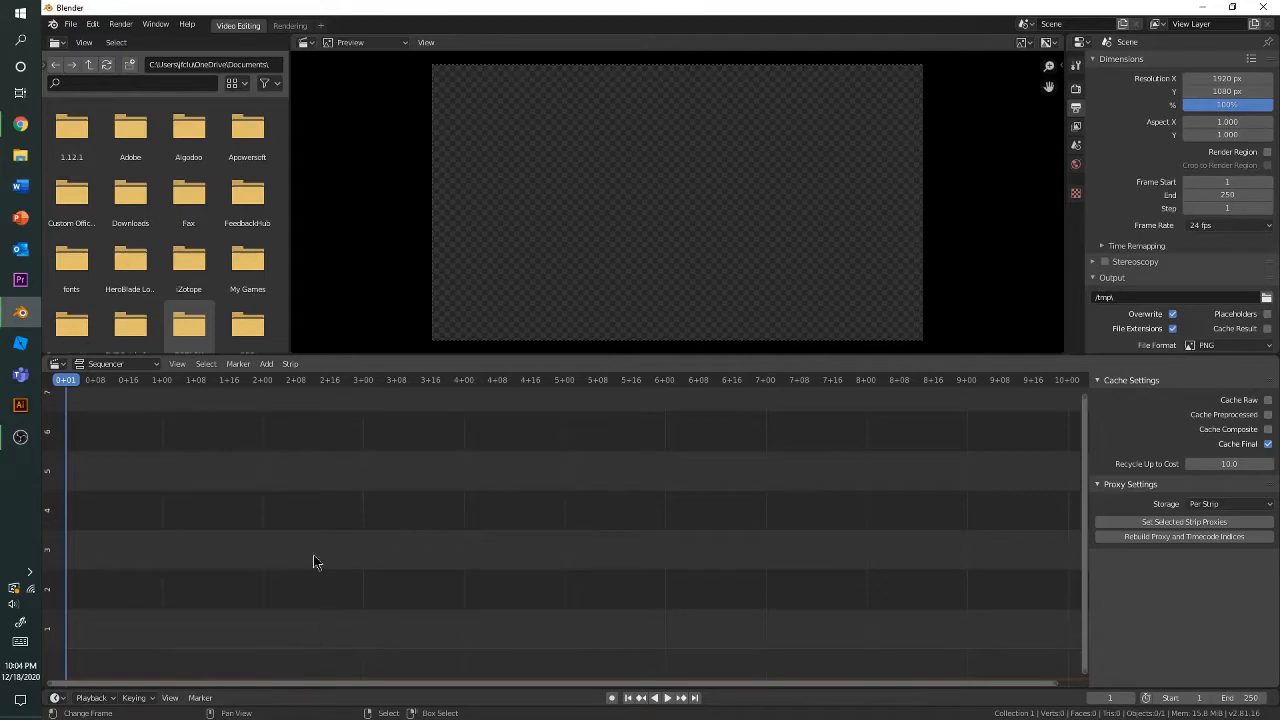
{"action": "left_click_drag", "start_coordinate": [68, 386], "coordinate": [348, 422]}
{"action": "key", "text": "Escape"}
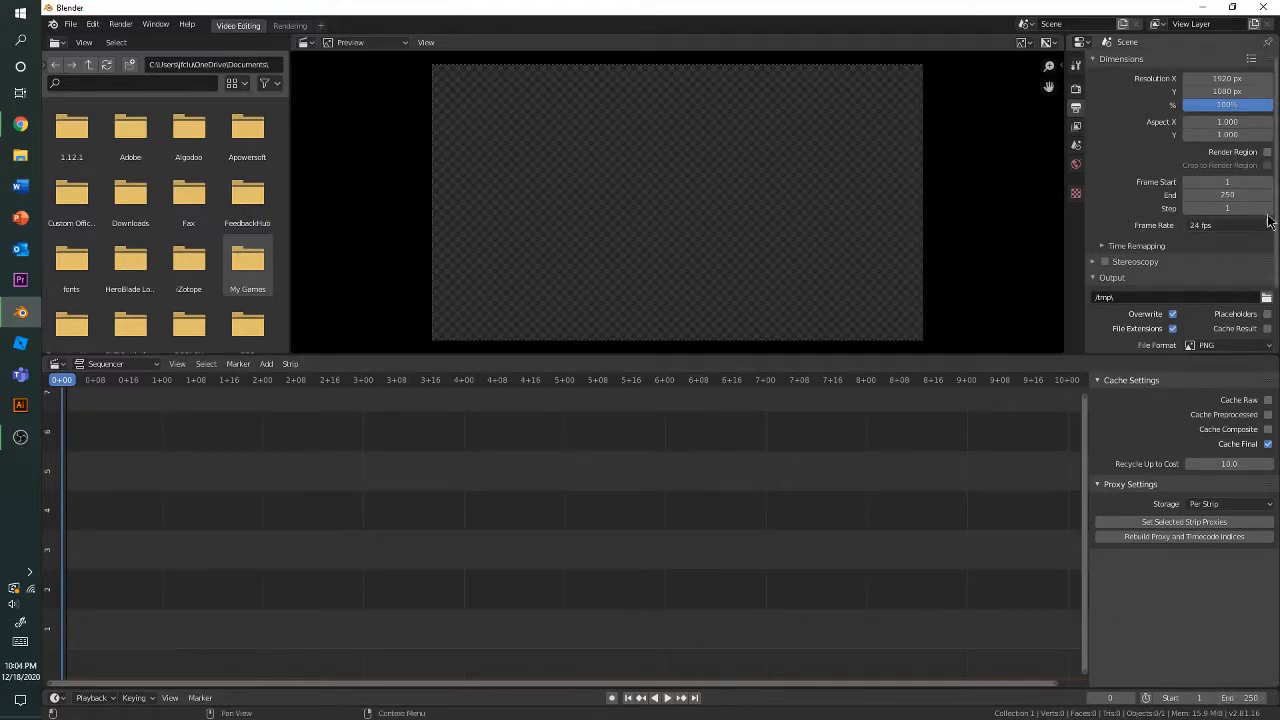
Step: Examine the scene's dimension and output settings, then look over the empty sequencer channels
{"action": "scroll", "coordinate": [1270, 213], "scroll_direction": "down", "scroll_amount": 2}
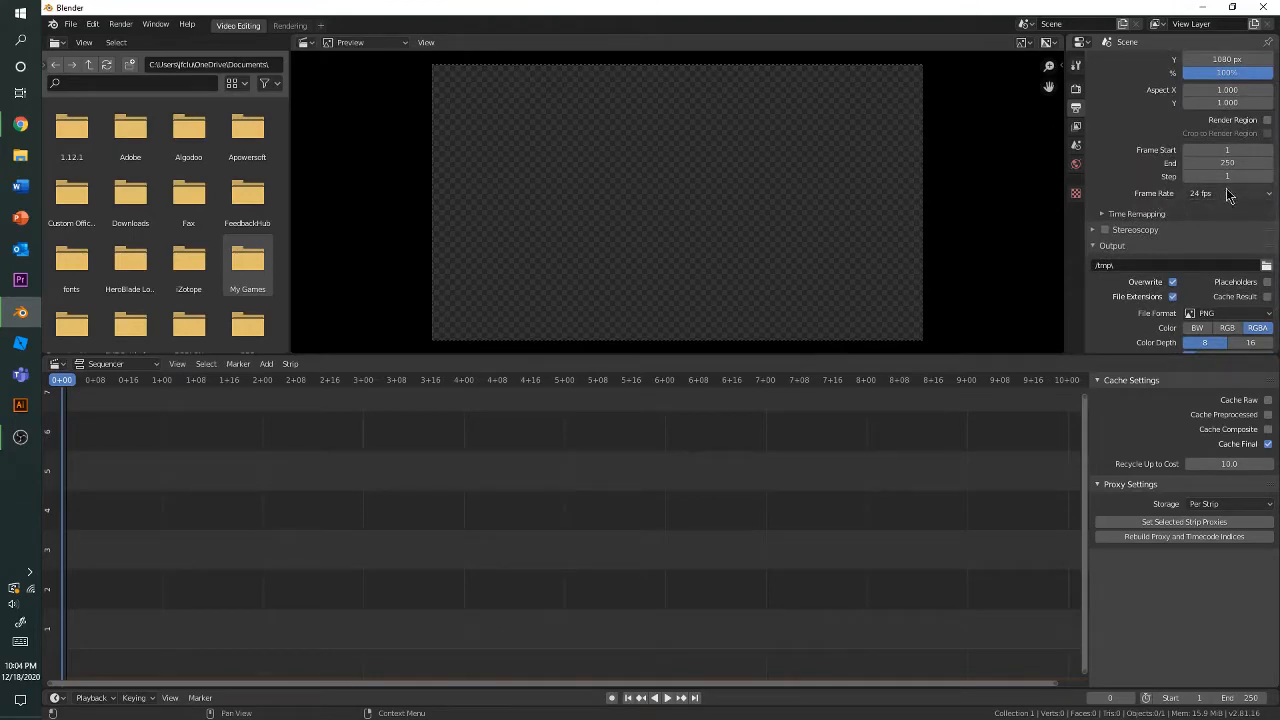
{"action": "scroll", "coordinate": [1278, 211], "scroll_direction": "down", "scroll_amount": 1}
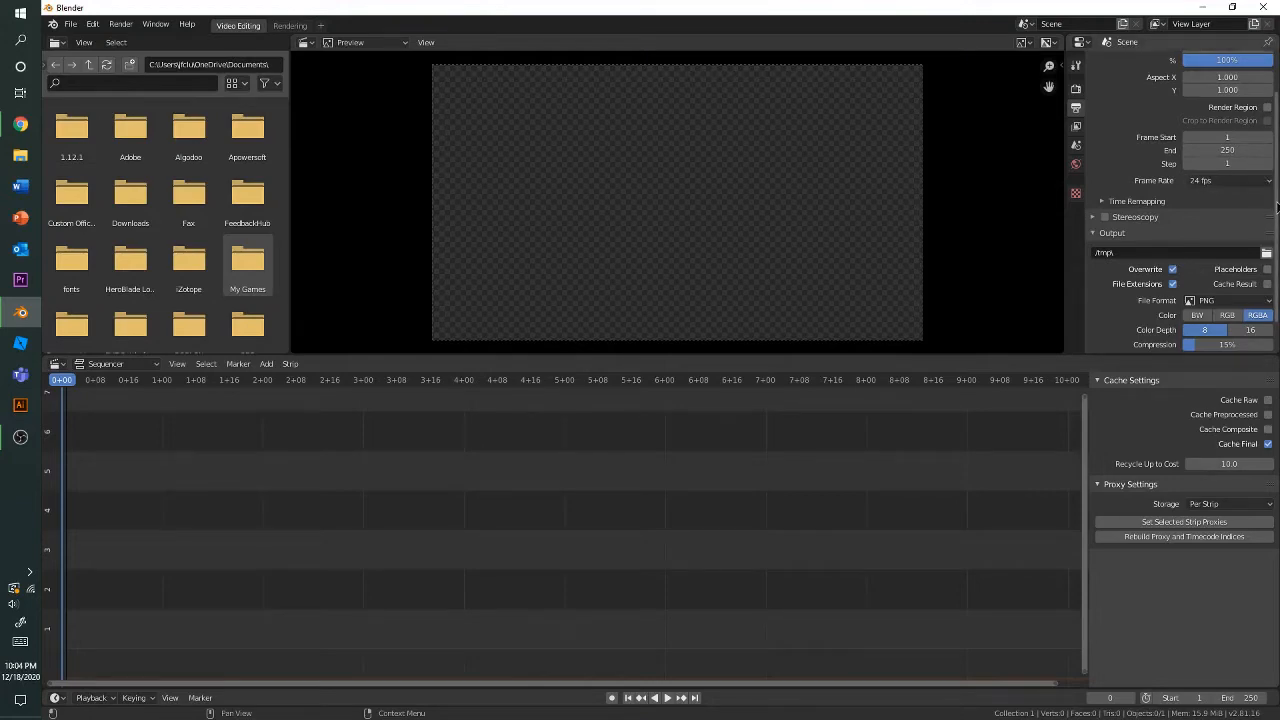
{"action": "scroll", "coordinate": [1277, 222], "scroll_direction": "down", "scroll_amount": 1}
{"action": "scroll", "coordinate": [1277, 222], "scroll_direction": "down", "scroll_amount": 1}
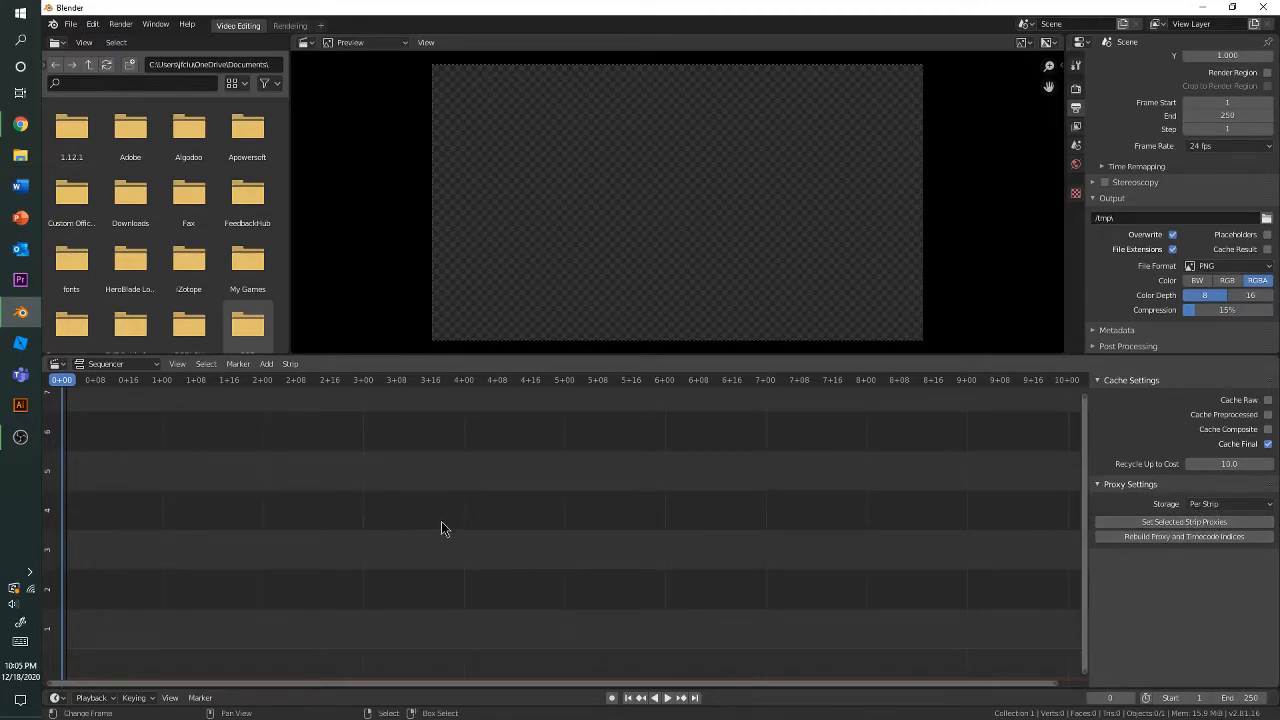
{"action": "scroll", "coordinate": [441, 521], "scroll_direction": "left", "scroll_amount": 1, "text": "ctrl"}
{"action": "scroll", "coordinate": [371, 455], "scroll_direction": "right", "scroll_amount": 1, "text": "ctrl"}
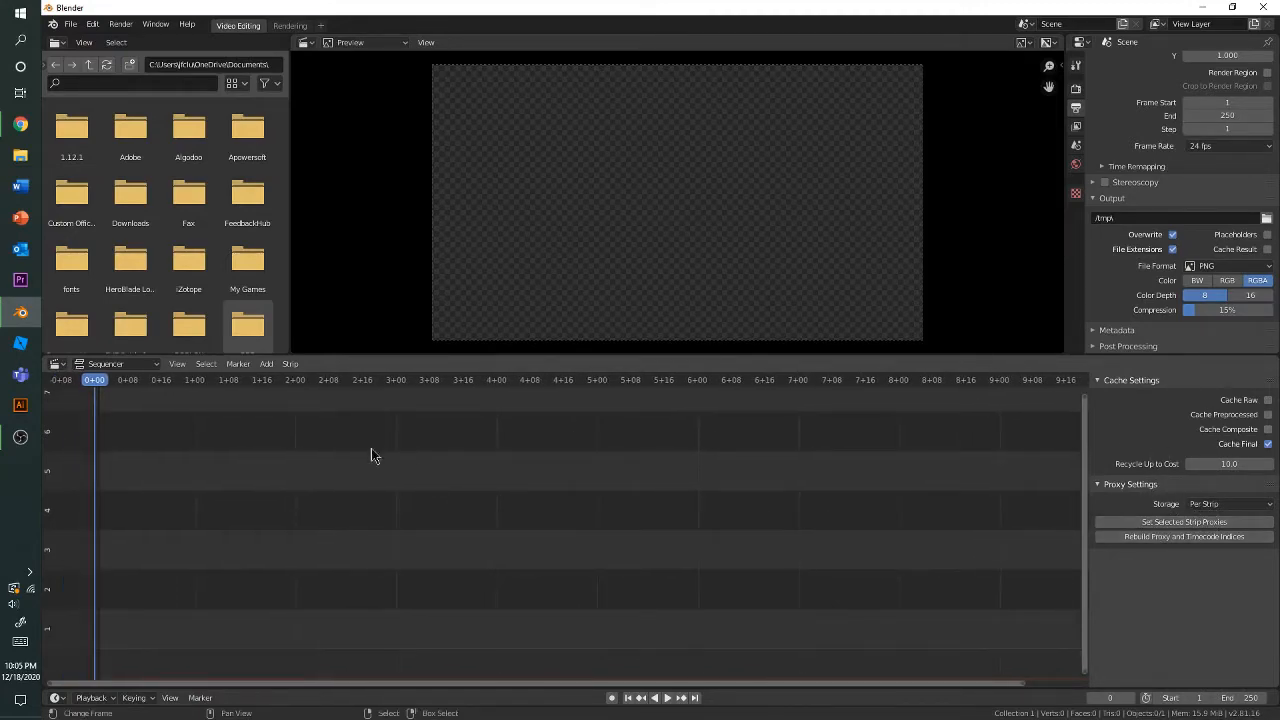
{"action": "scroll", "coordinate": [330, 480], "scroll_direction": "left", "scroll_amount": 2, "text": "ctrl"}
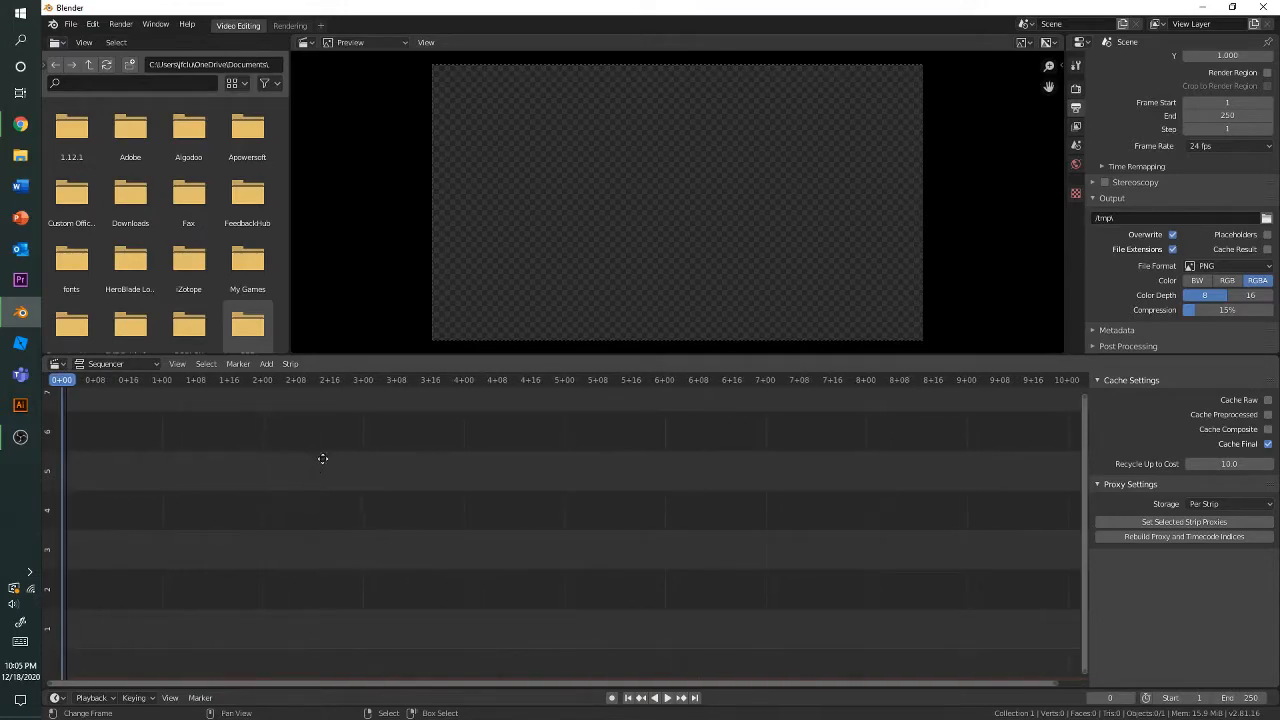
{"action": "scroll", "coordinate": [327, 420], "scroll_direction": "left", "scroll_amount": 1, "text": "ctrl"}
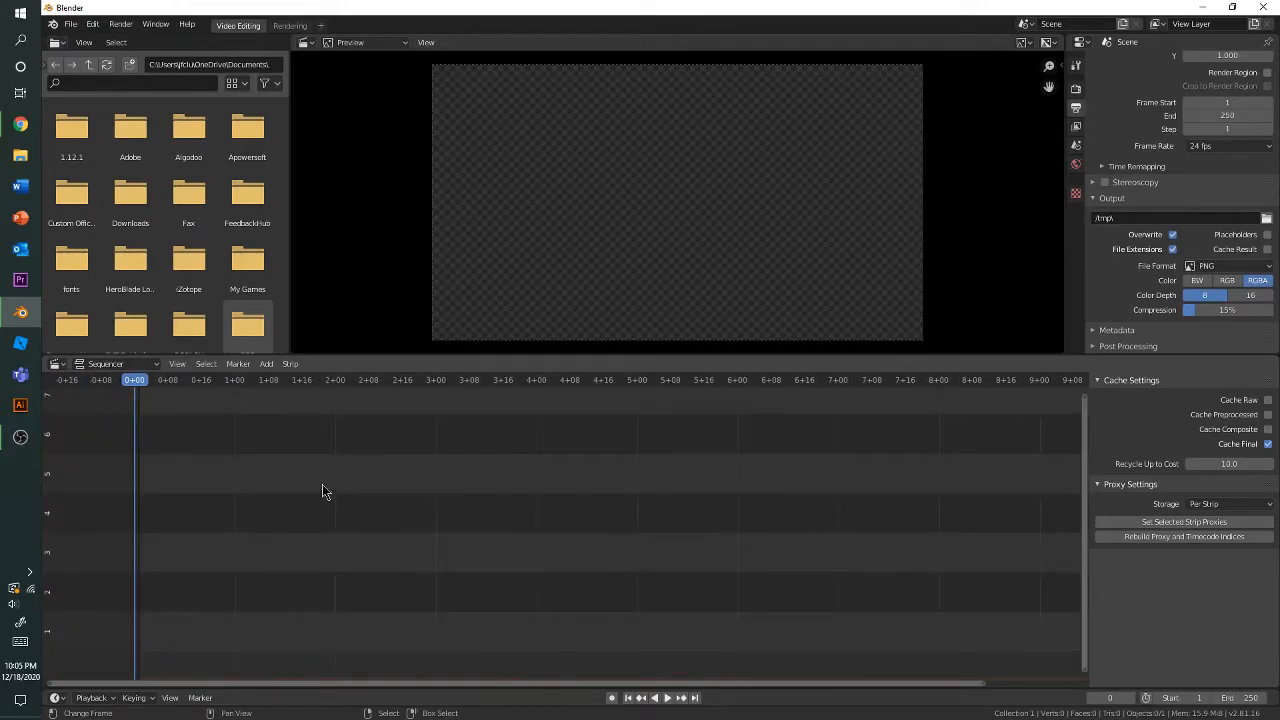
{"action": "scroll", "coordinate": [327, 464], "scroll_direction": "left", "scroll_amount": 1, "text": "ctrl"}
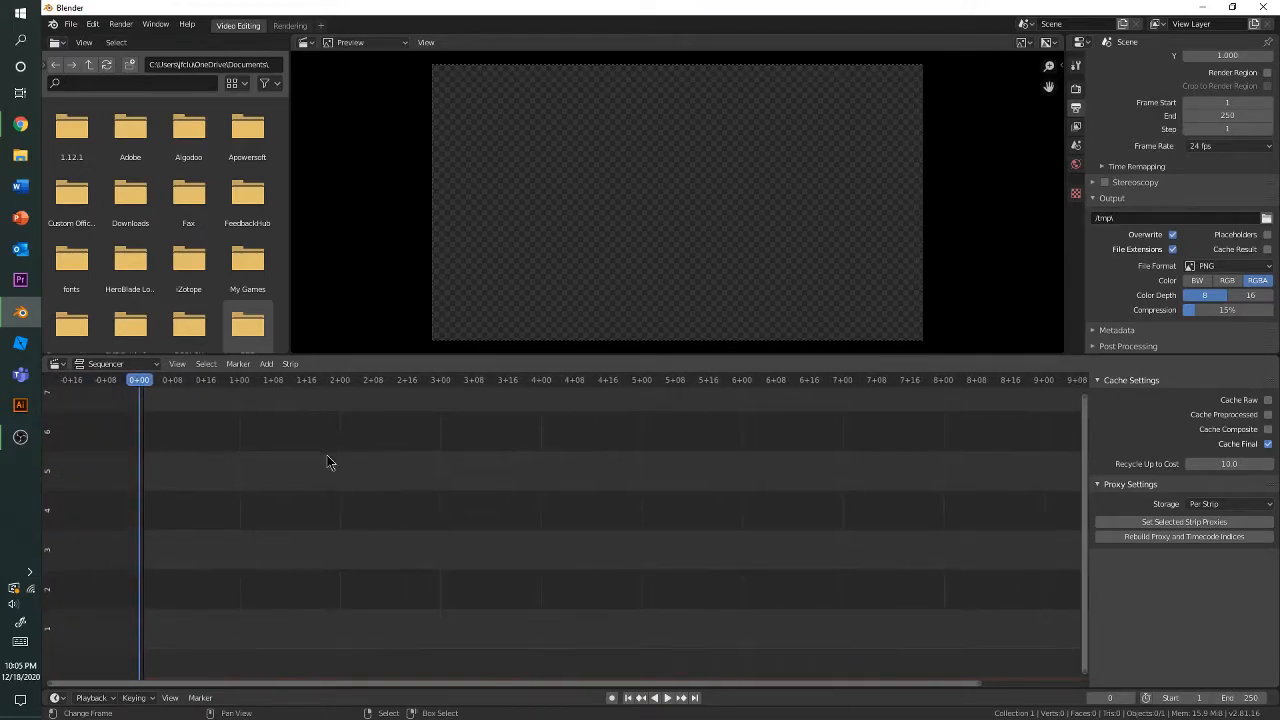
{"action": "left_click", "coordinate": [266, 366]}
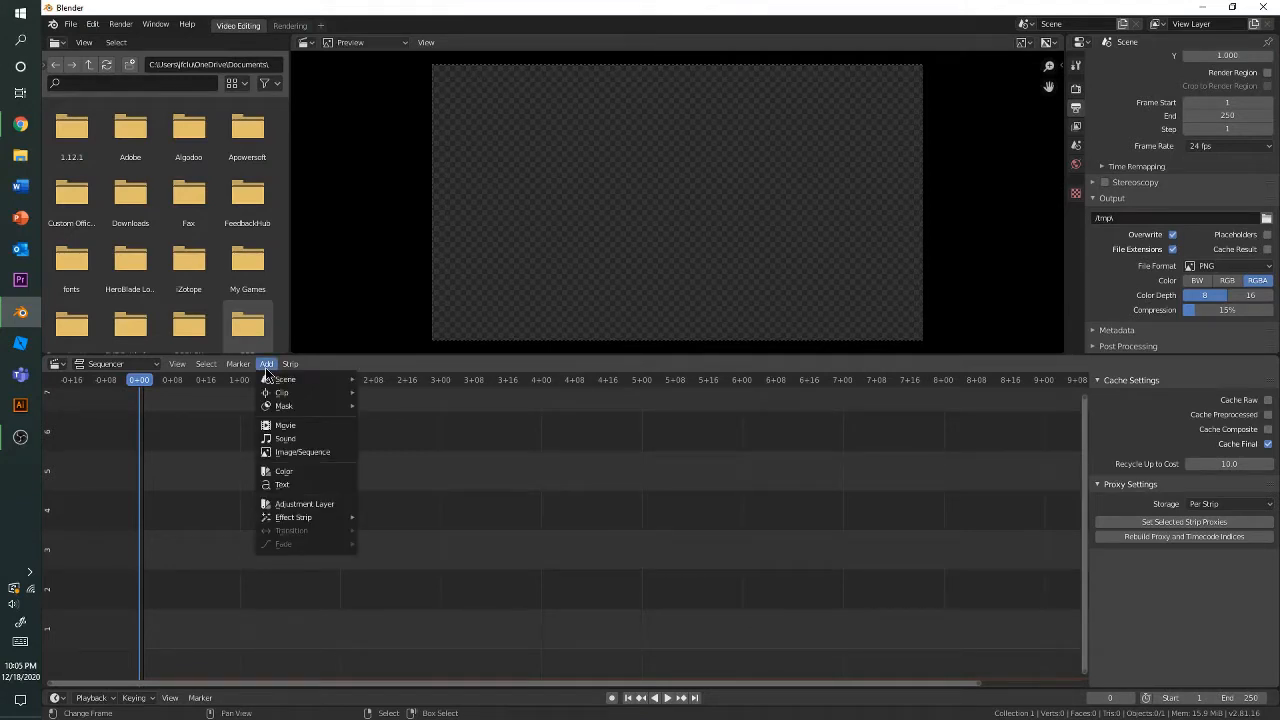
{"action": "key", "text": "shift+a"}
{"action": "key", "text": "Escape"}
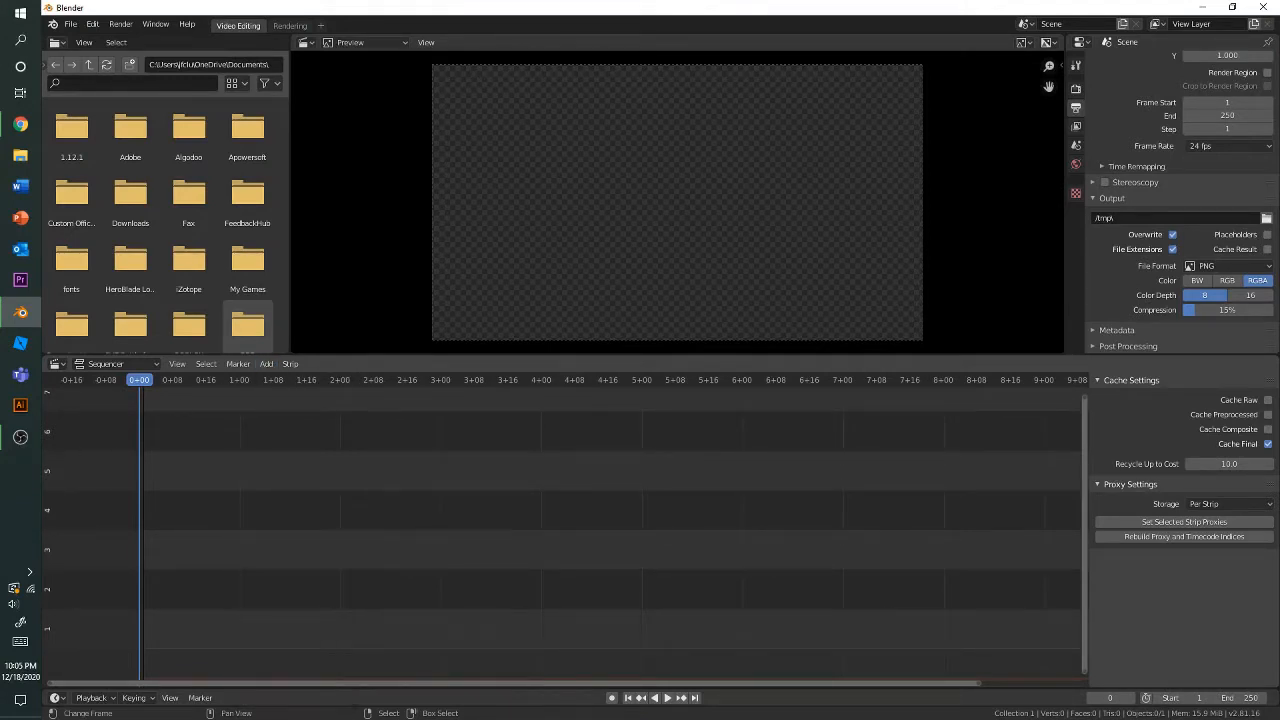
Step: Add the VID_20200721_201910971.mp4 video from the Desktop's Live videos/clue folder as a movie strip at the playhead
{"action": "left_click", "coordinate": [266, 364]}
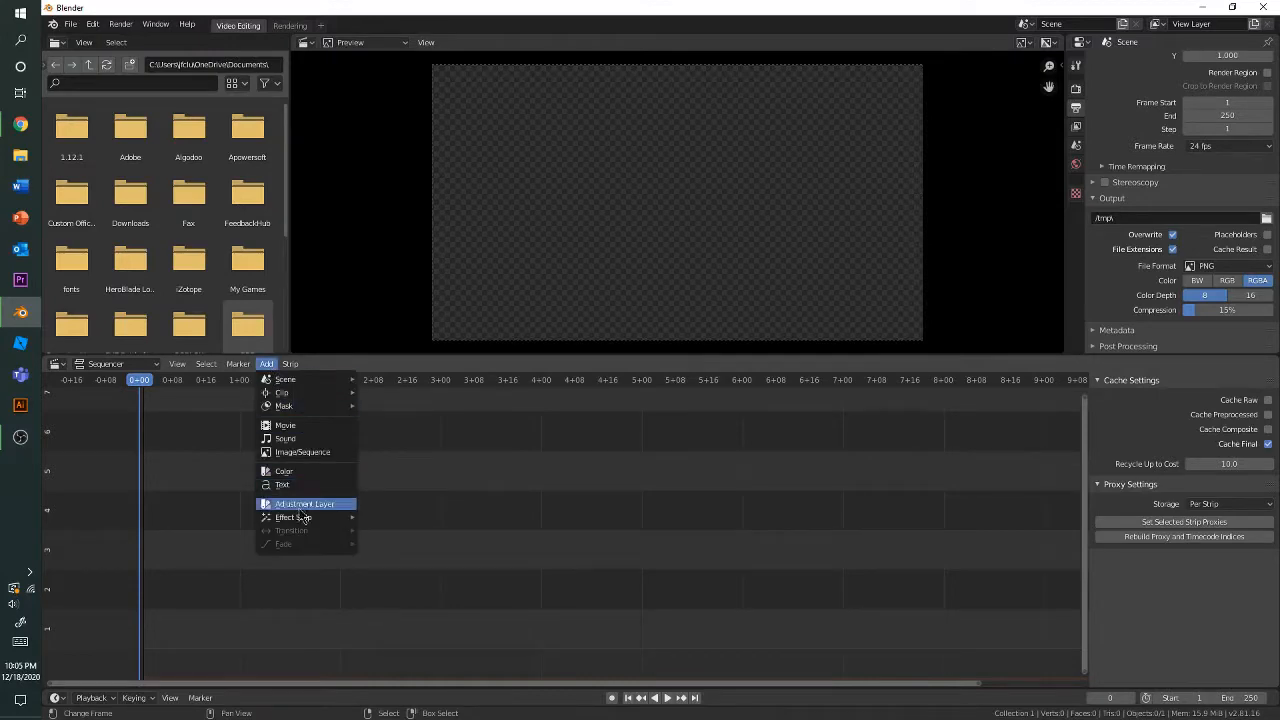
{"action": "mouse_move", "coordinate": [315, 383]}
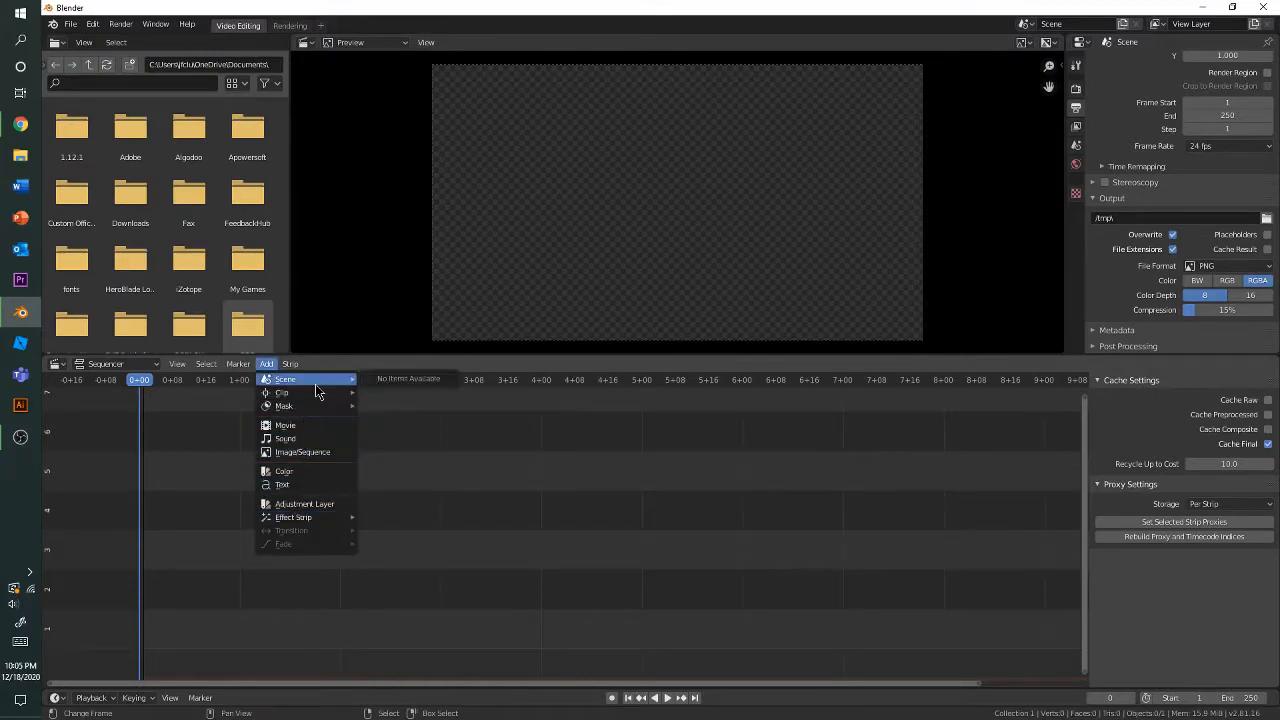
{"action": "left_click", "coordinate": [313, 427]}
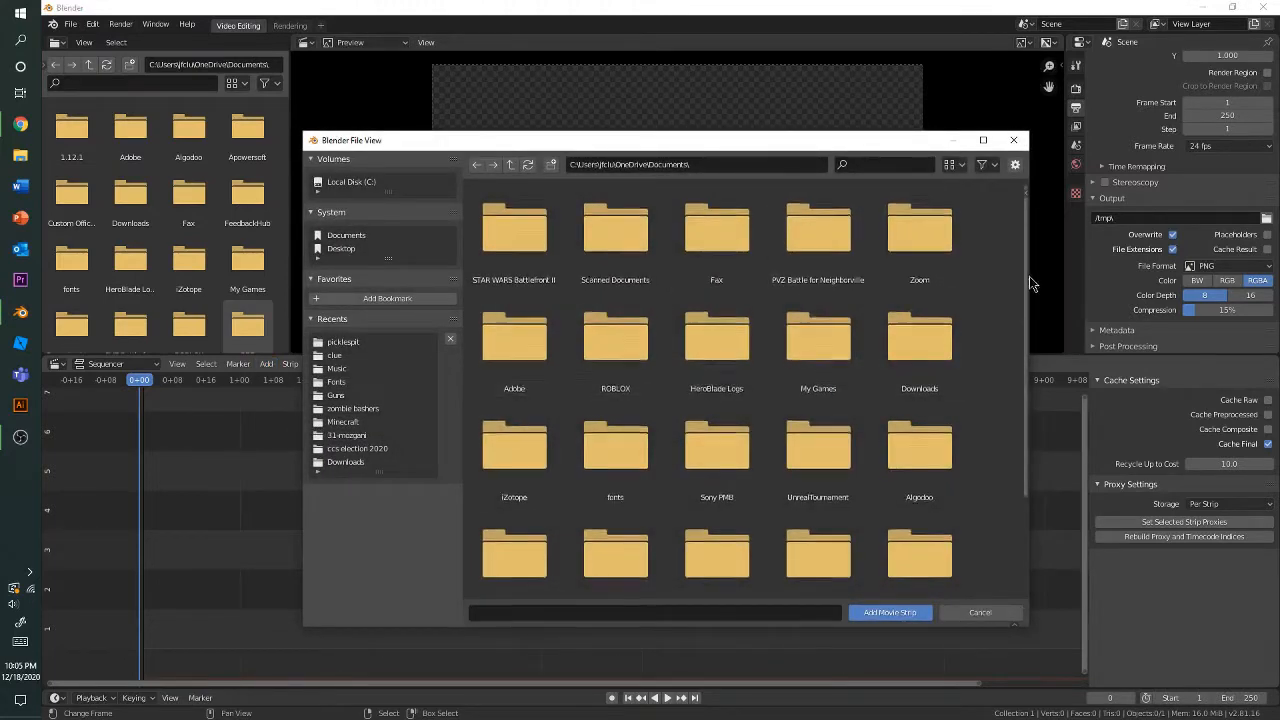
{"action": "scroll", "coordinate": [990, 340], "scroll_direction": "down", "scroll_amount": 3}
{"action": "left_click", "coordinate": [342, 248]}
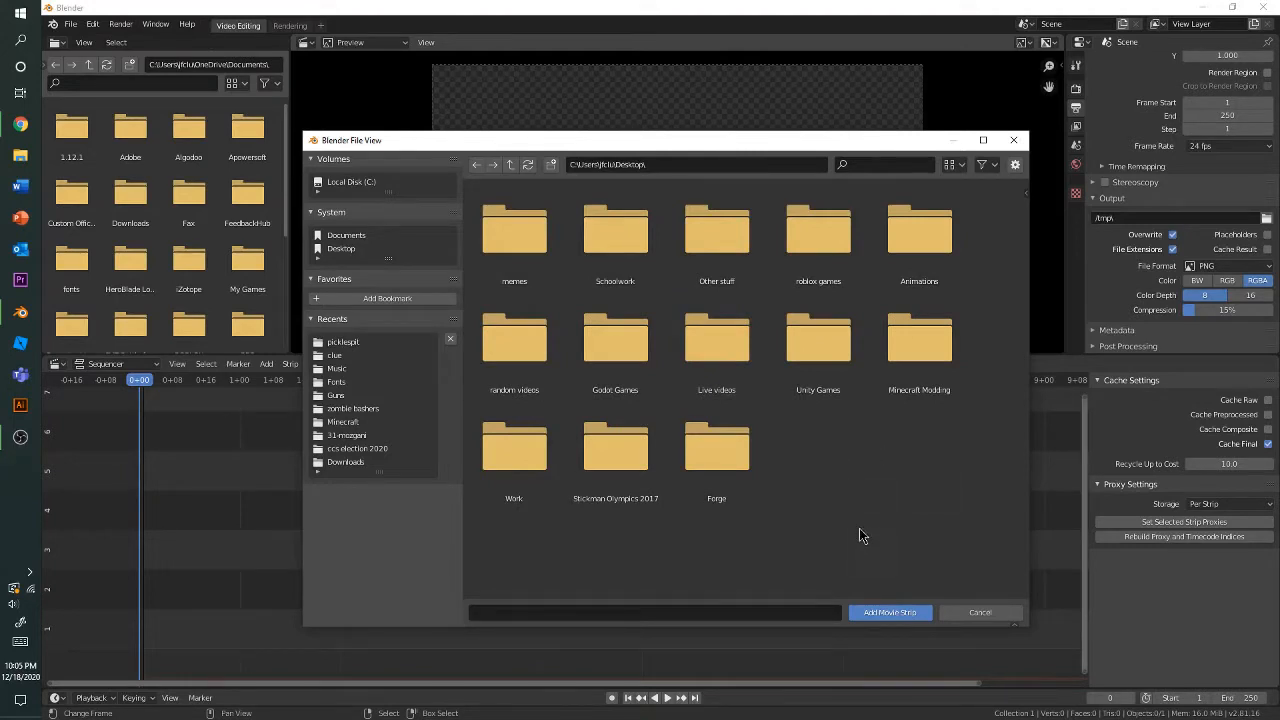
{"action": "left_click", "coordinate": [730, 373]}
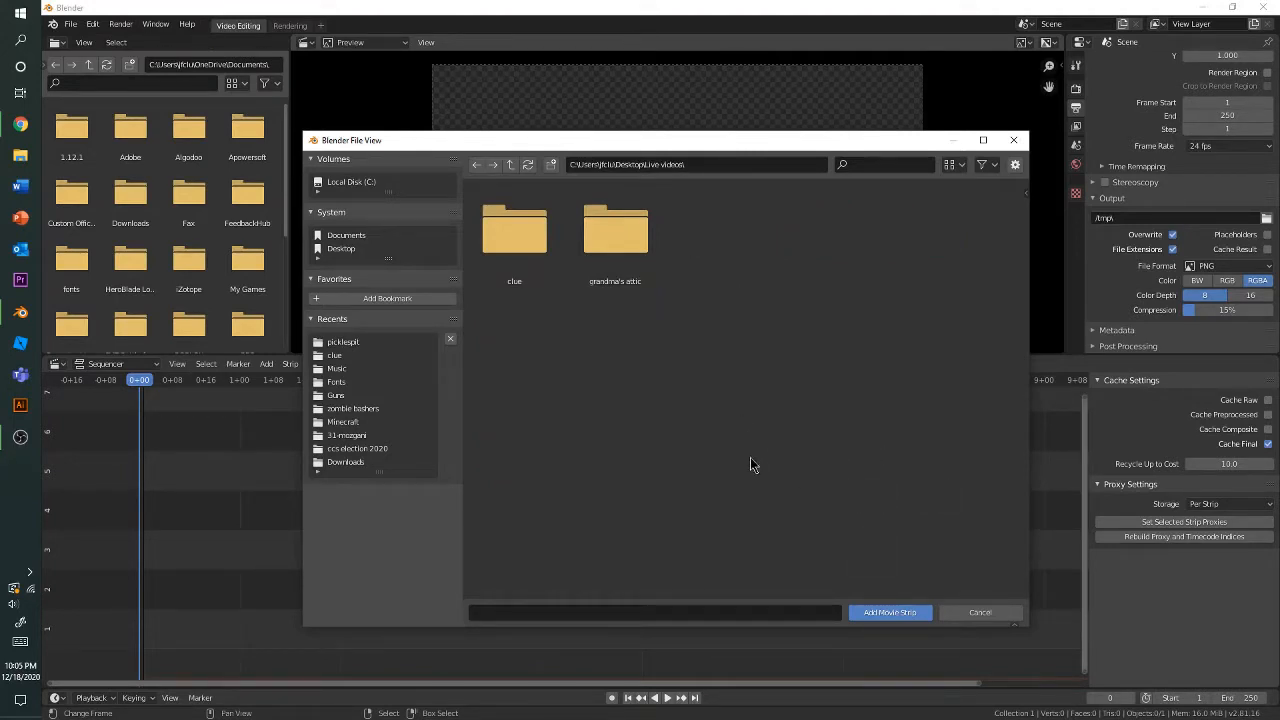
{"action": "left_click", "coordinate": [549, 286]}
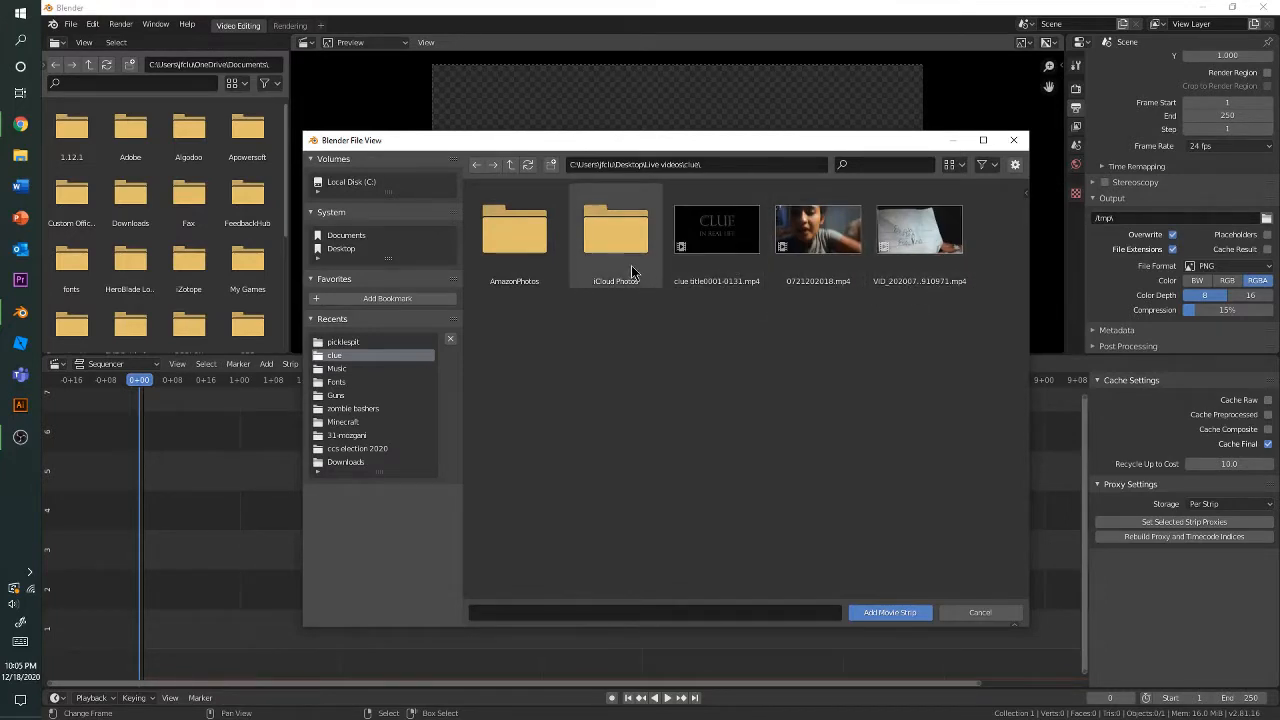
{"action": "left_click", "coordinate": [926, 223]}
{"action": "left_click", "coordinate": [893, 611]}
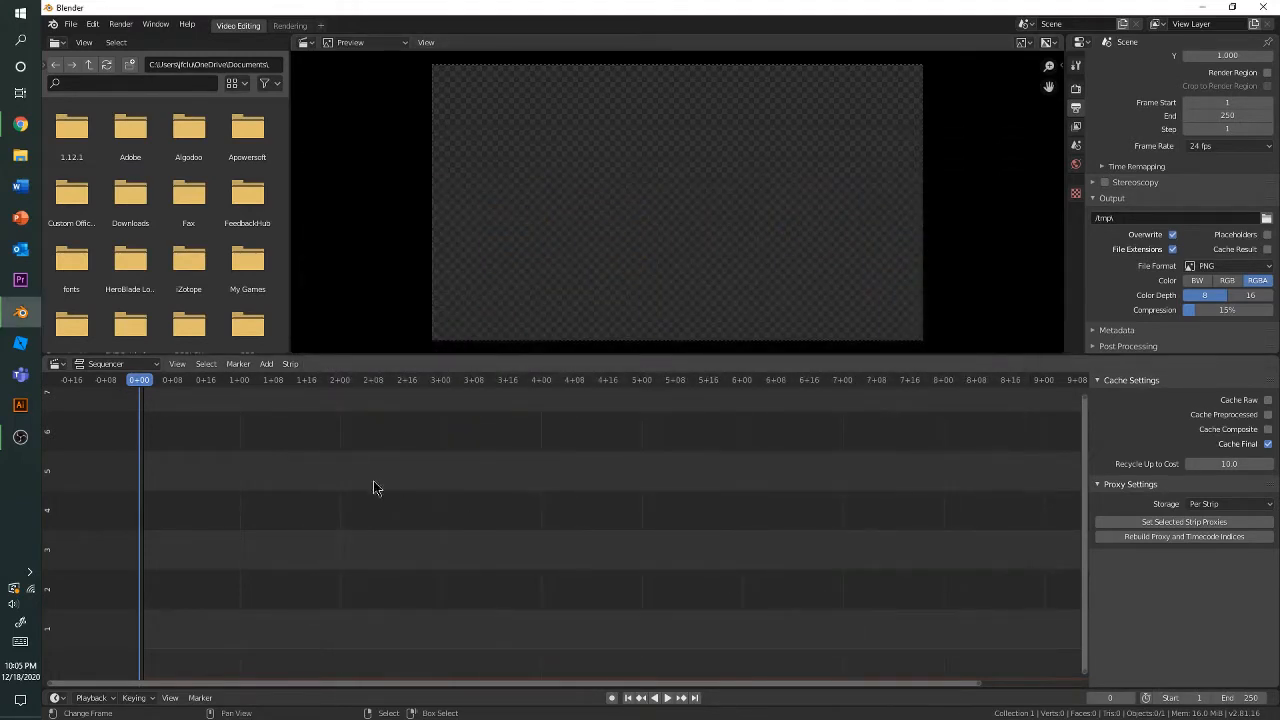
Step: Slide the added video and sound strips one frame later, keeping them in their channels
{"action": "middle_click_drag", "start_coordinate": [383, 514], "coordinate": [688, 473]}
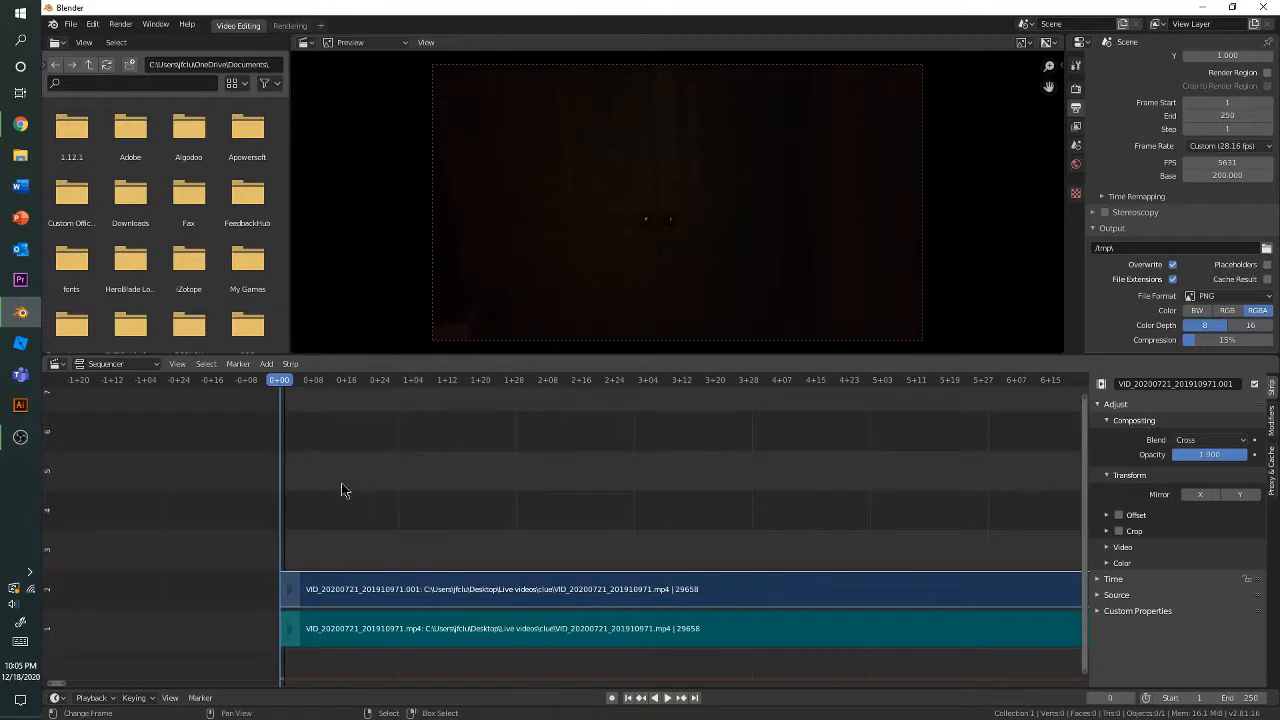
{"action": "middle_click_drag", "start_coordinate": [341, 489], "coordinate": [383, 489]}
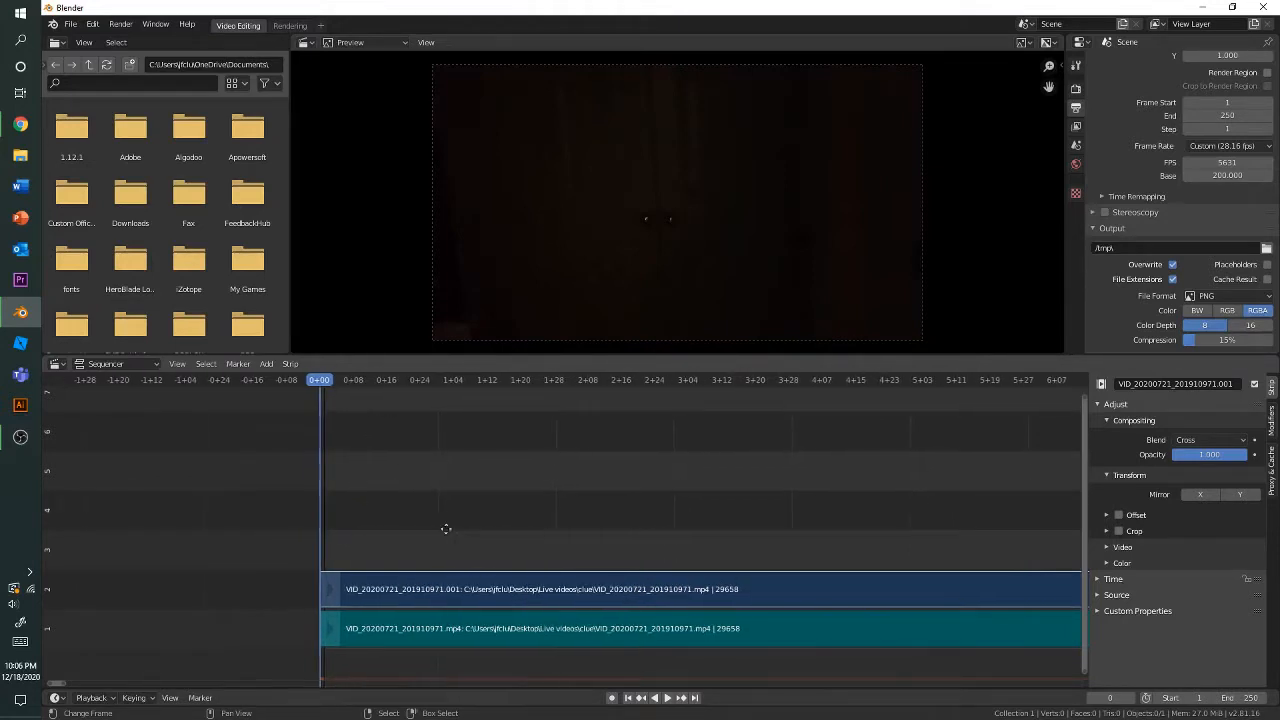
{"action": "middle_click_drag", "start_coordinate": [417, 530], "coordinate": [388, 479]}
{"action": "key", "text": "g"}
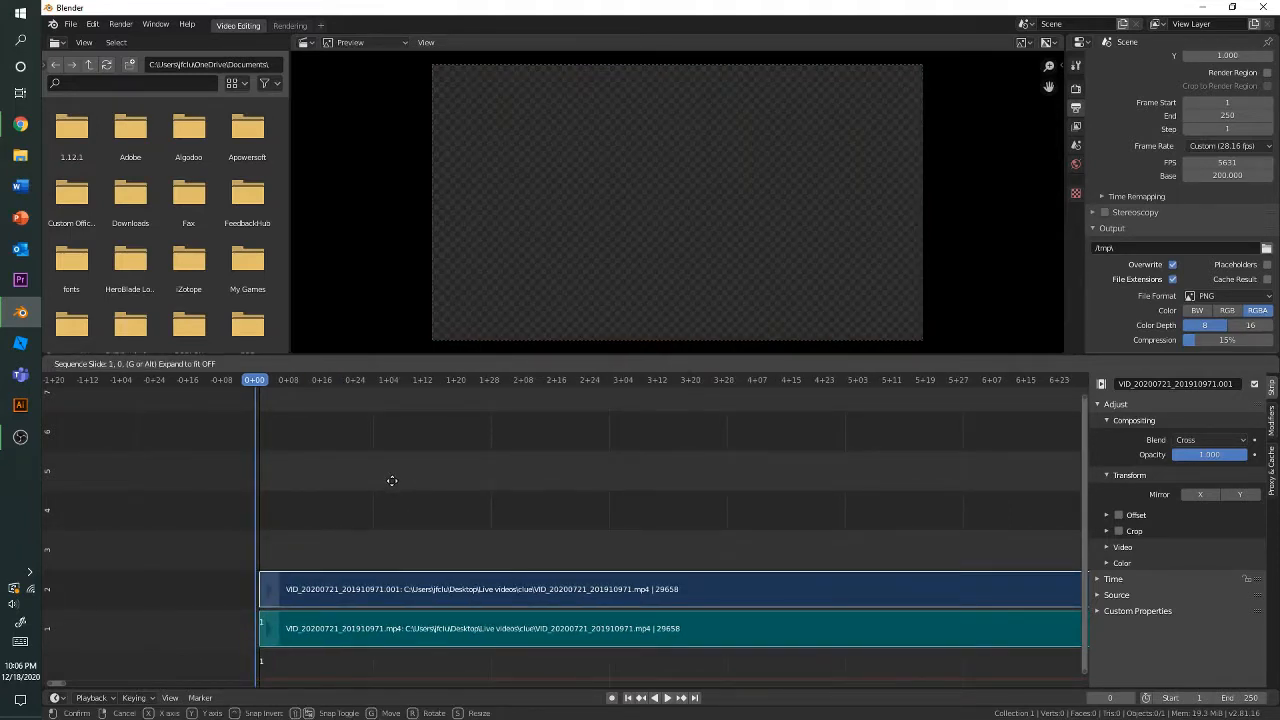
{"action": "left_click", "coordinate": [392, 481]}
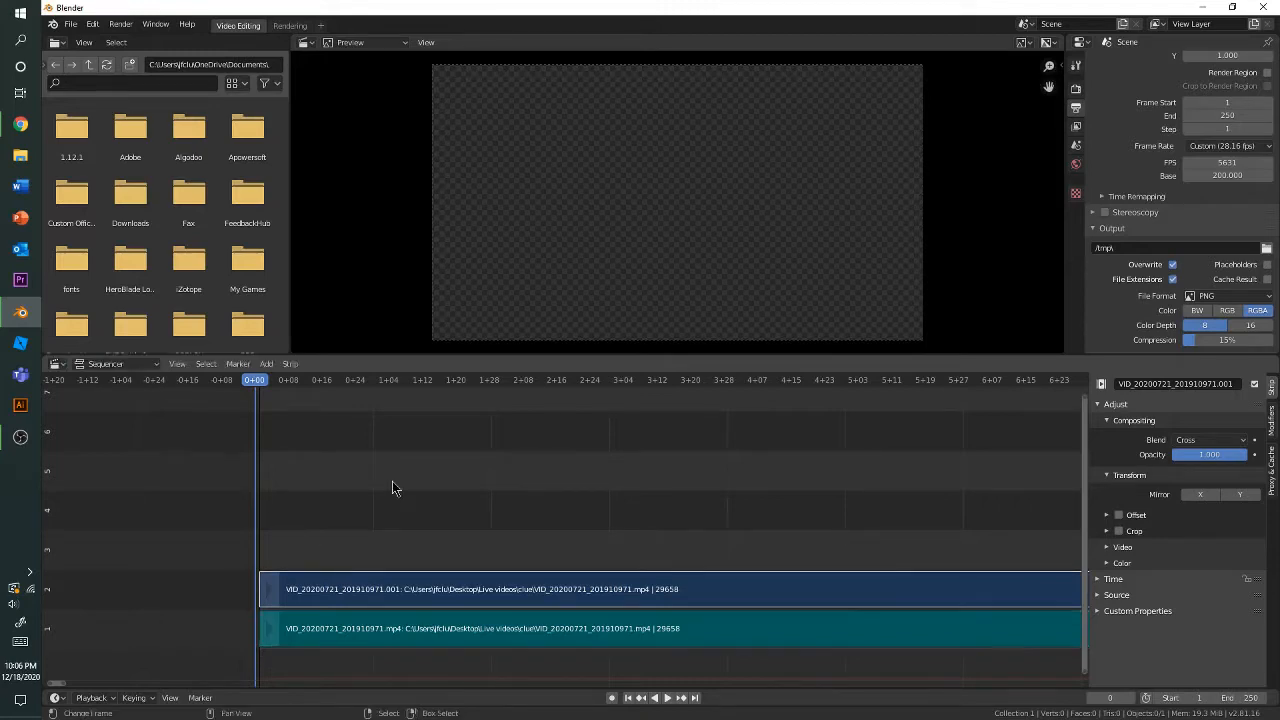
Step: Play the first two seconds of the clip and return the playhead to frame 0
{"action": "key", "text": "space"}
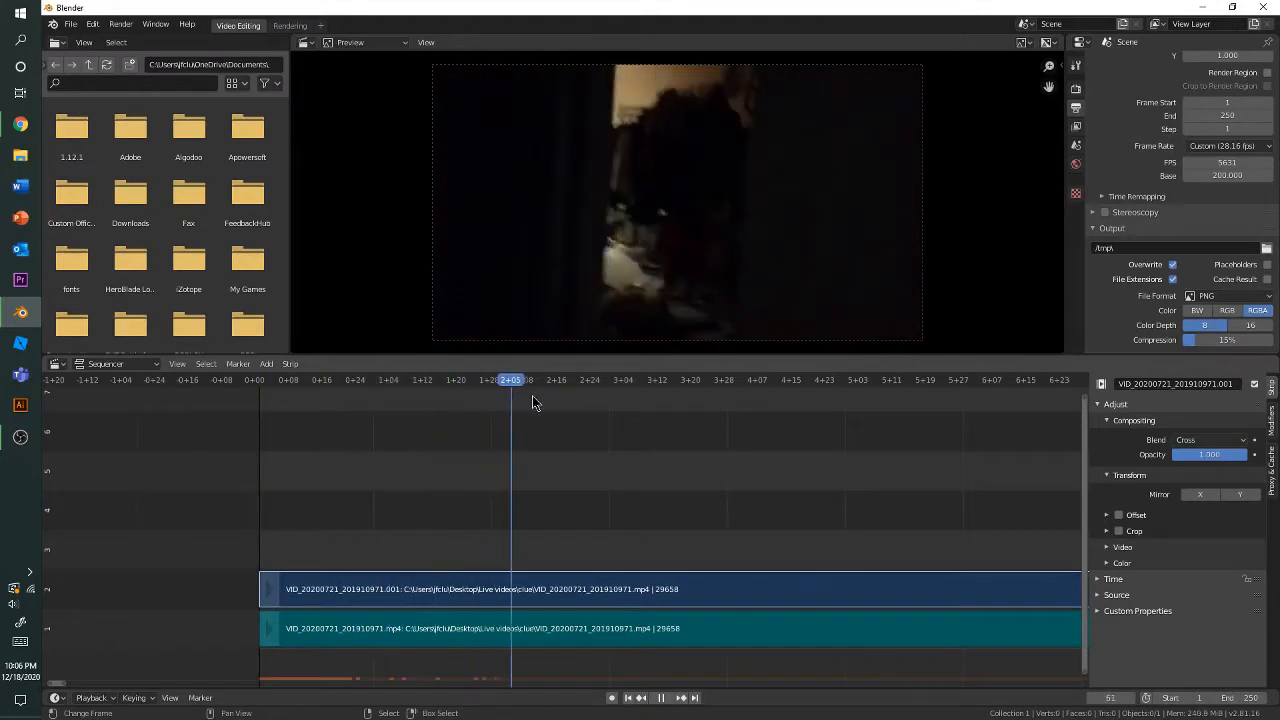
{"action": "left_click", "coordinate": [237, 425]}
{"action": "scroll", "coordinate": [712, 500], "scroll_direction": "right", "scroll_amount": 5}
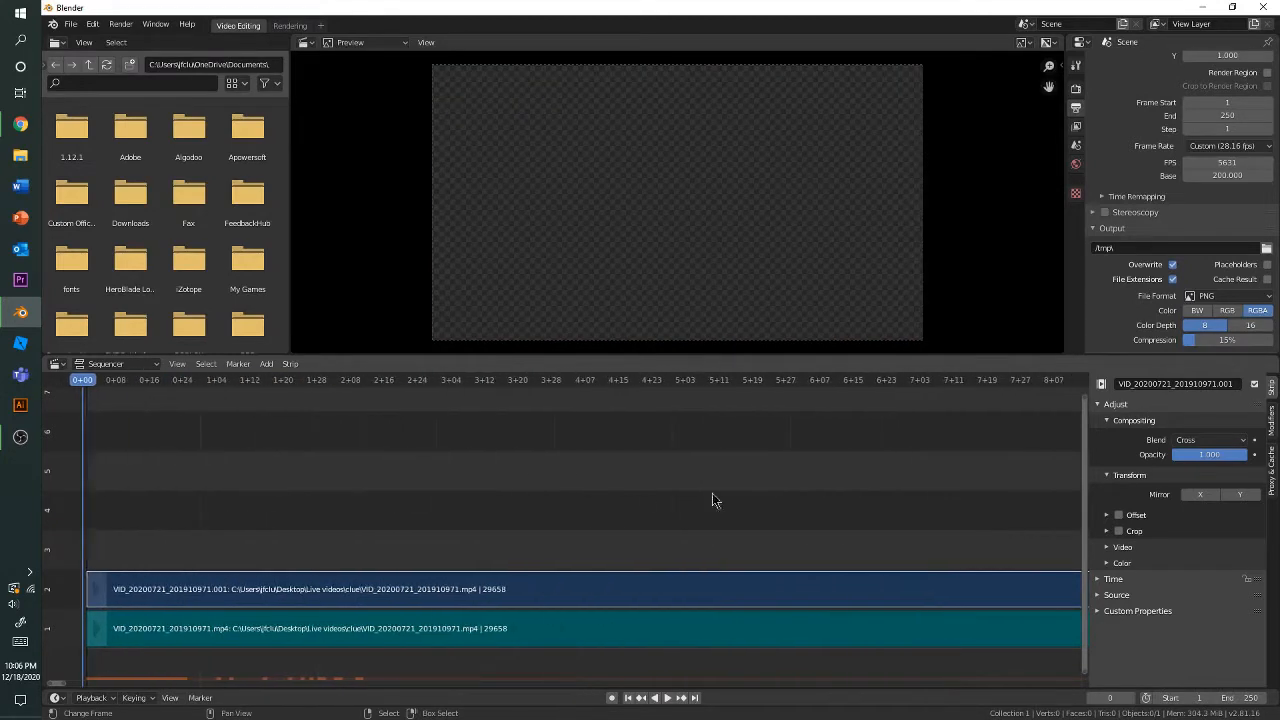
{"action": "scroll", "coordinate": [354, 531], "scroll_direction": "left", "scroll_amount": 5}
{"action": "scroll", "coordinate": [700, 449], "scroll_direction": "right", "scroll_amount": 2}
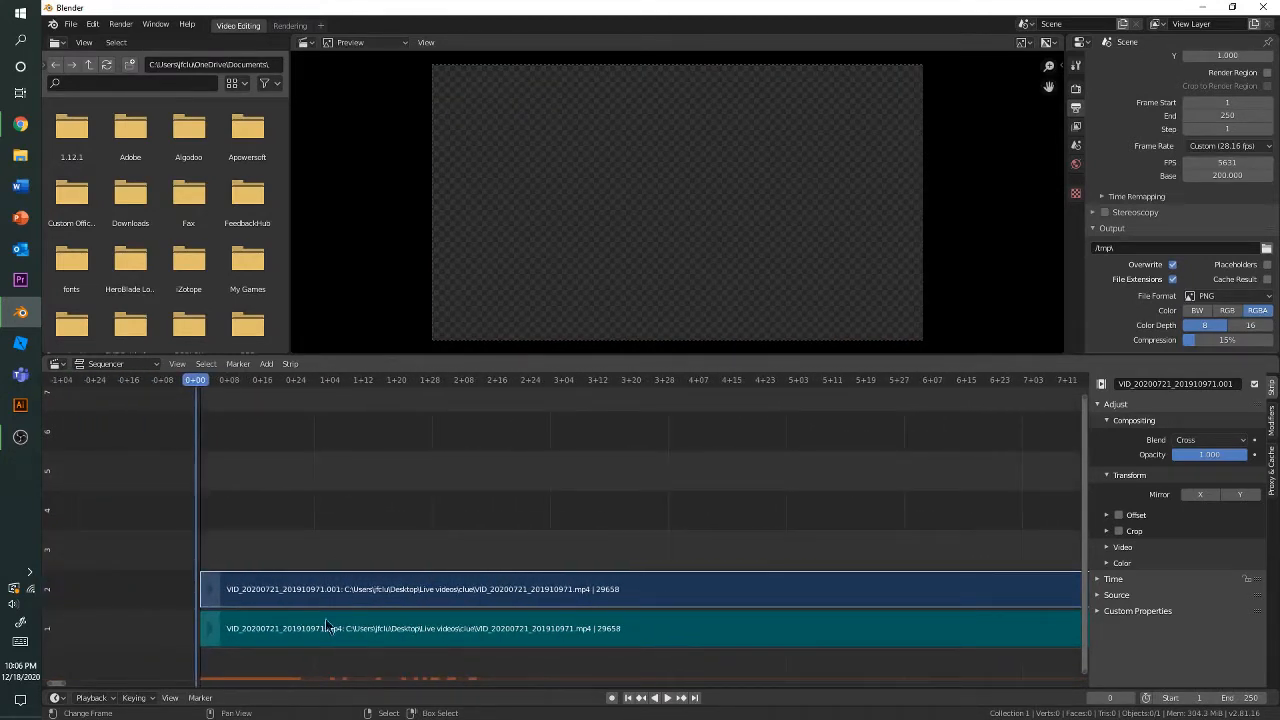
Step: Select only the clip's sound strip and turn on its waveform display
{"action": "key", "text": "a"}
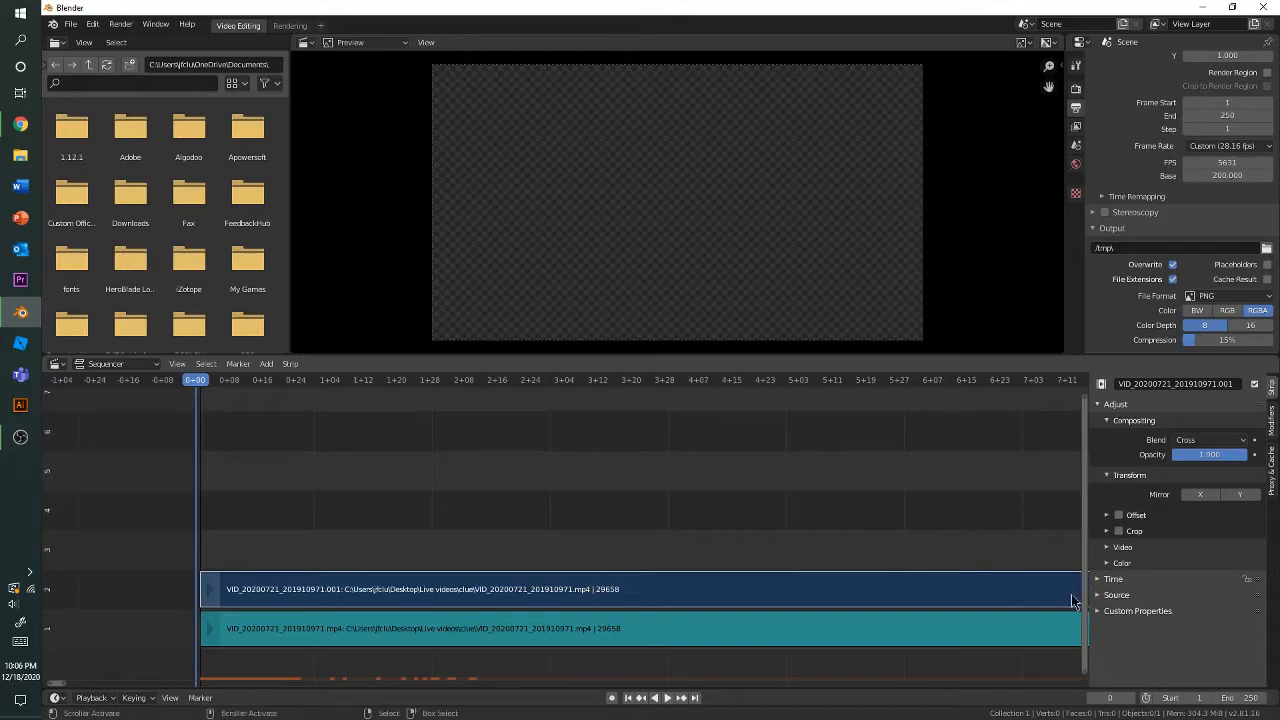
{"action": "left_click", "coordinate": [687, 640]}
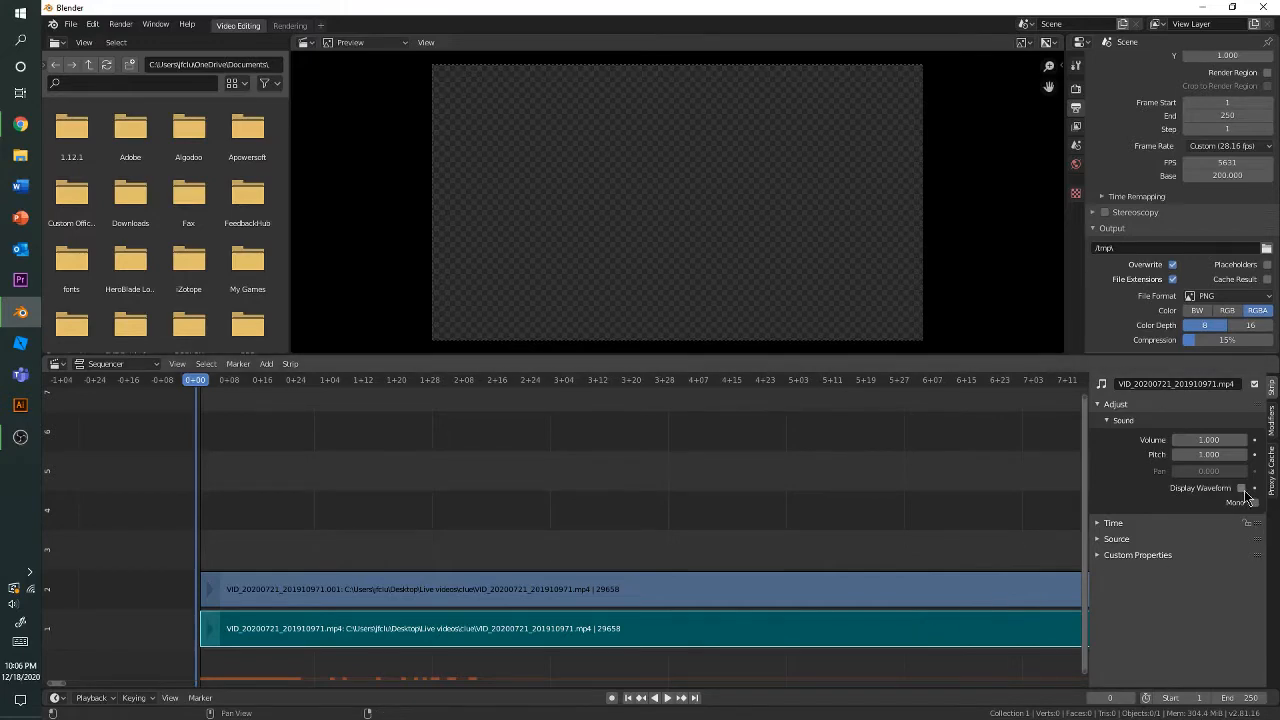
{"action": "scroll", "coordinate": [791, 491], "scroll_direction": "right", "scroll_amount": 2, "text": "ctrl"}
{"action": "scroll", "coordinate": [988, 532], "scroll_direction": "right", "scroll_amount": 2, "text": "ctrl"}
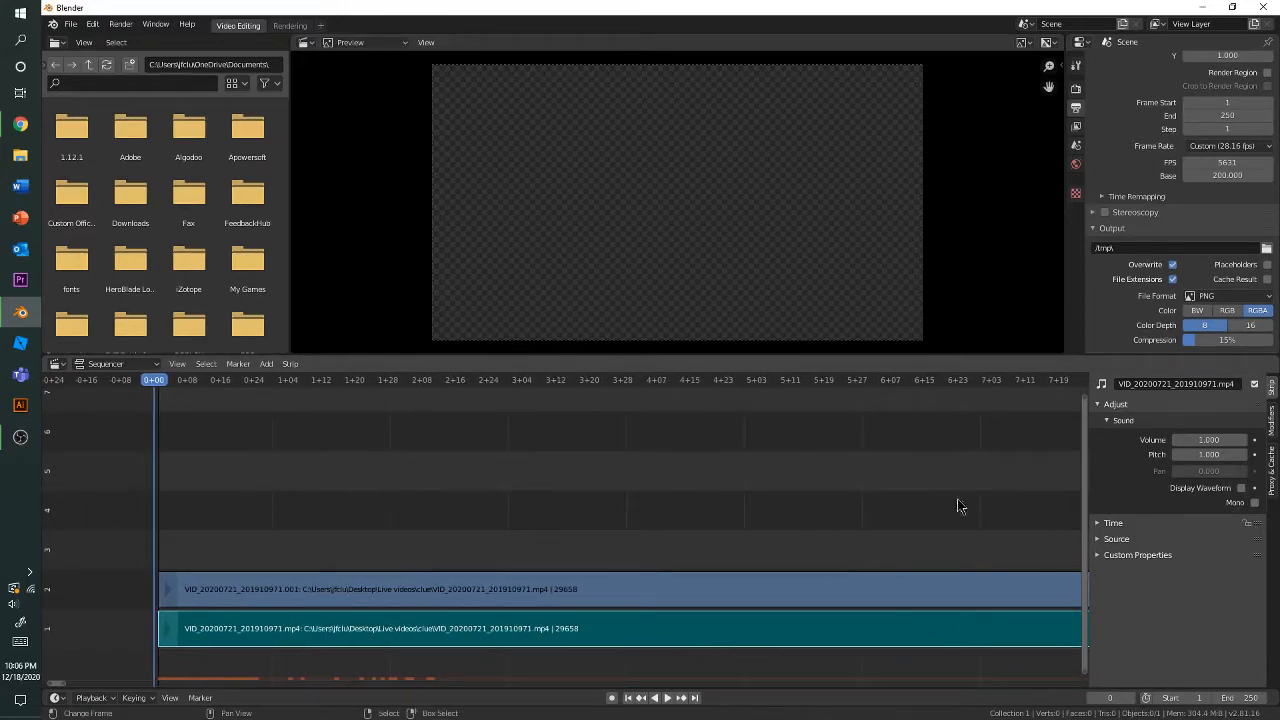
{"action": "scroll", "coordinate": [1000, 434], "scroll_direction": "right", "scroll_amount": 1, "text": "ctrl"}
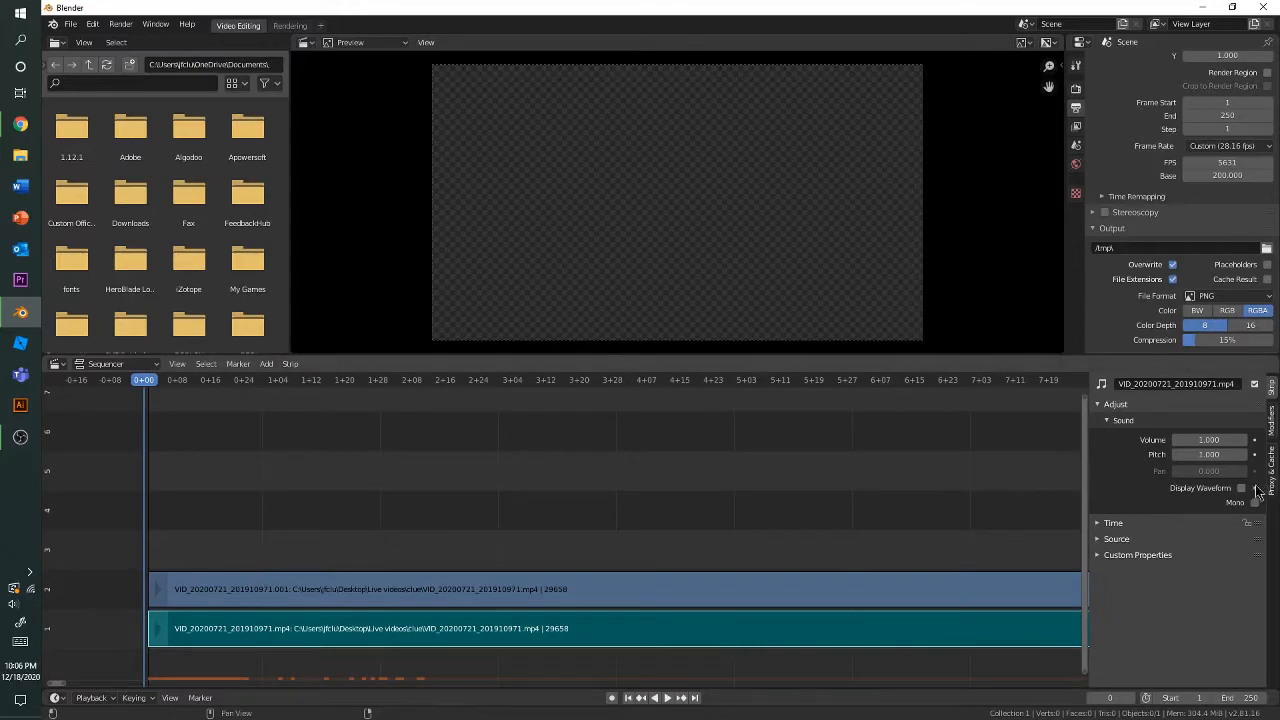
{"action": "left_click", "coordinate": [1241, 489]}
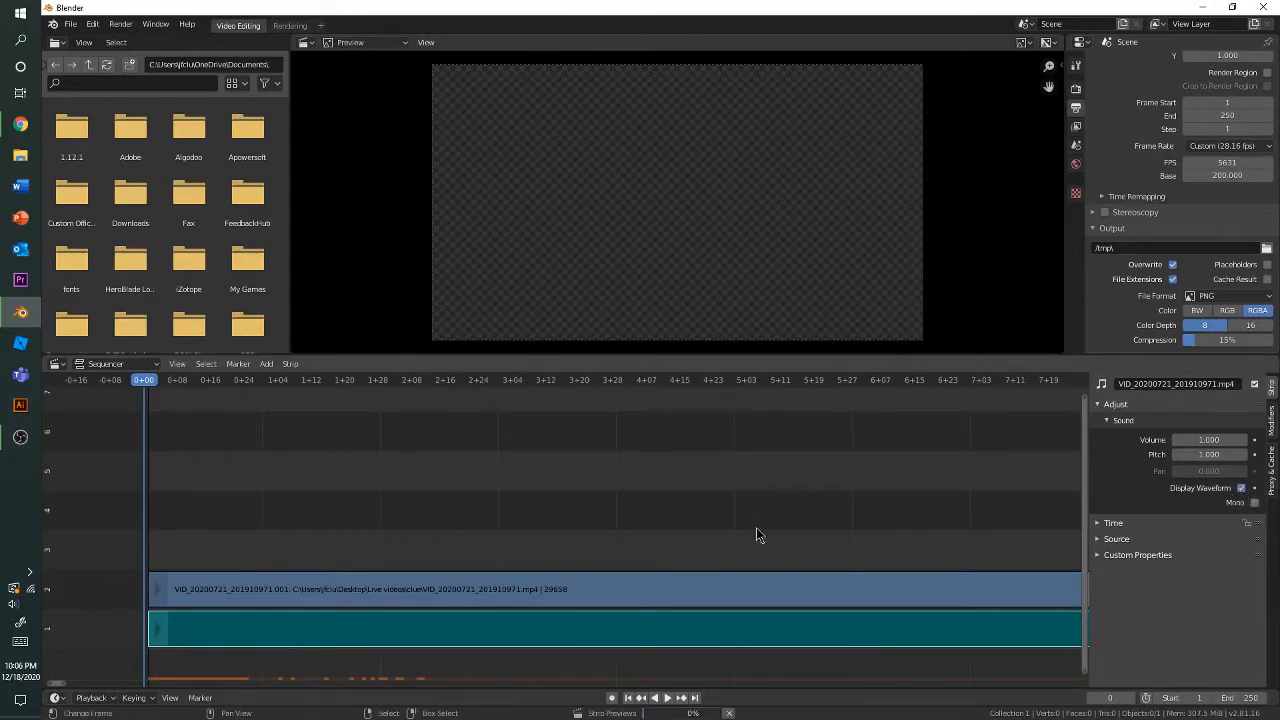
Step: Examine the sound strip's waveform and play the clip from its start to about frame 109
{"action": "scroll", "coordinate": [726, 549], "scroll_direction": "right", "scroll_amount": 2, "text": "ctrl"}
{"action": "scroll", "coordinate": [677, 520], "scroll_direction": "left", "scroll_amount": 5, "text": "ctrl"}
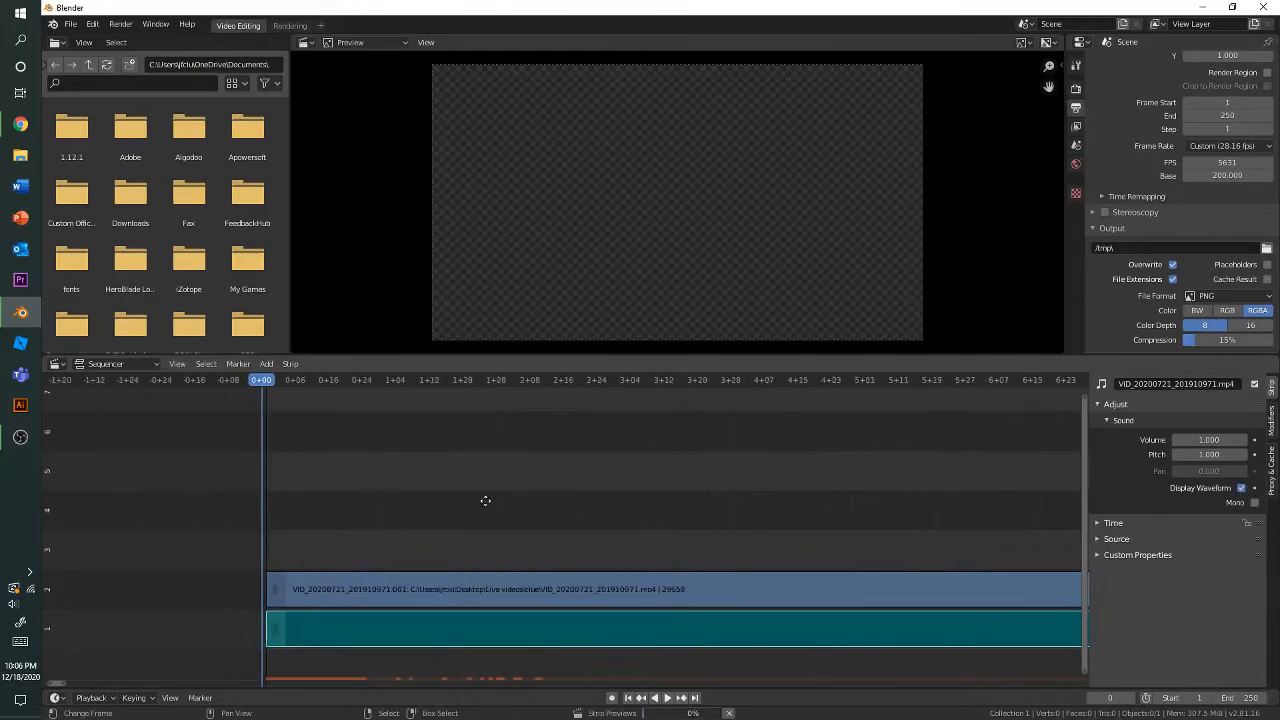
{"action": "middle_click_drag", "start_coordinate": [486, 503], "coordinate": [343, 445]}
{"action": "scroll", "coordinate": [680, 510], "scroll_direction": "right", "scroll_amount": 1, "text": "ctrl"}
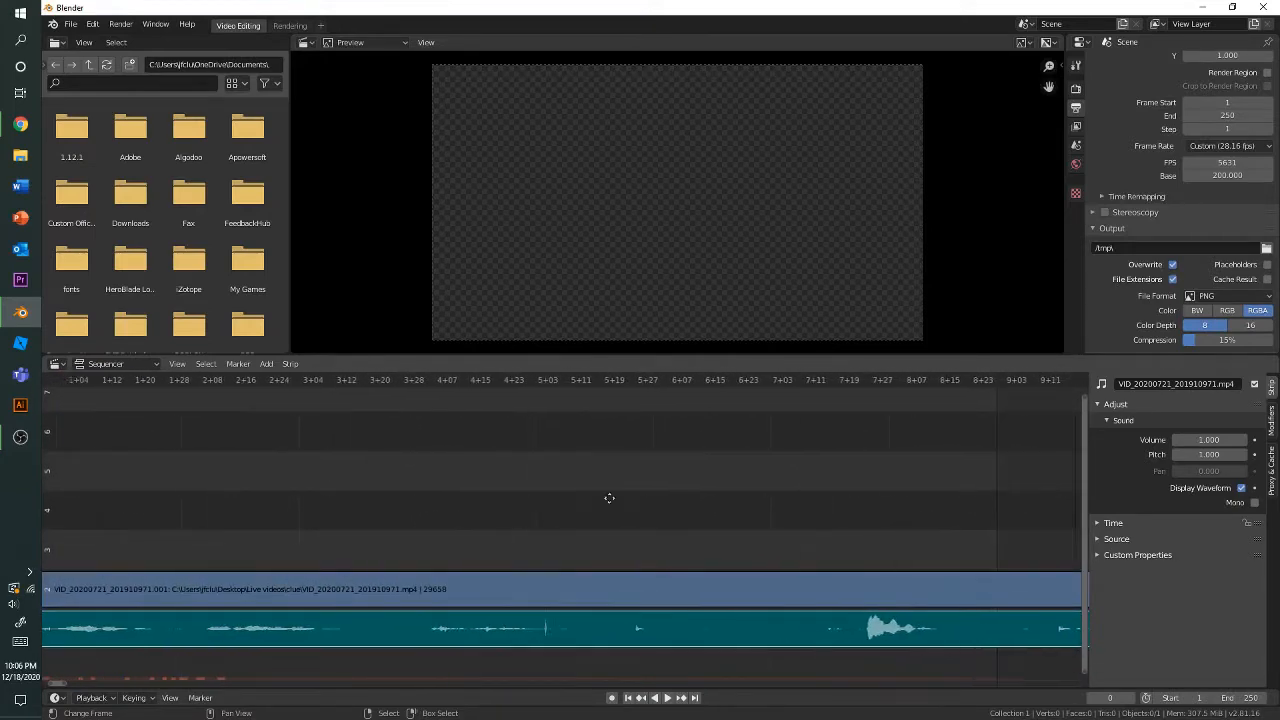
{"action": "scroll", "coordinate": [615, 515], "scroll_direction": "left", "scroll_amount": 7, "text": "ctrl"}
{"action": "scroll", "coordinate": [621, 530], "scroll_direction": "right", "scroll_amount": 1, "text": "ctrl"}
{"action": "key", "text": "space"}
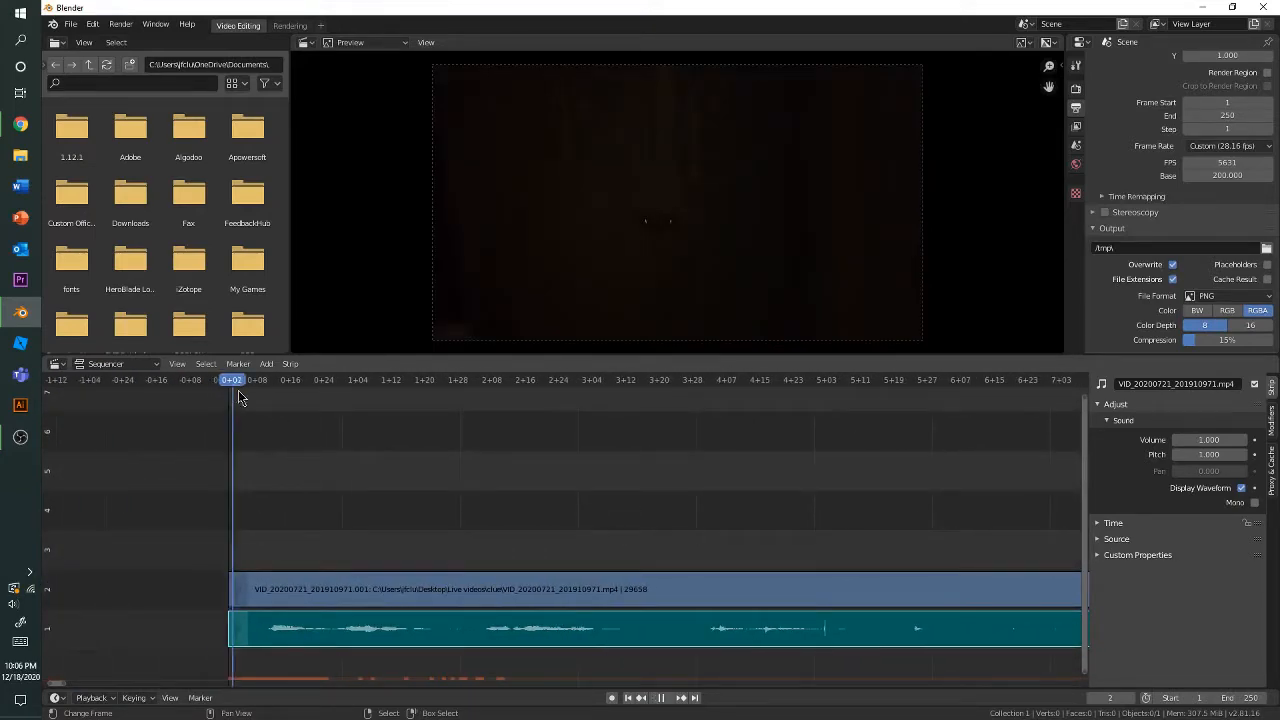
{"action": "left_click_drag", "start_coordinate": [497, 467], "coordinate": [680, 518]}
{"action": "scroll", "coordinate": [633, 444], "scroll_direction": "left", "scroll_amount": 2, "text": "ctrl"}
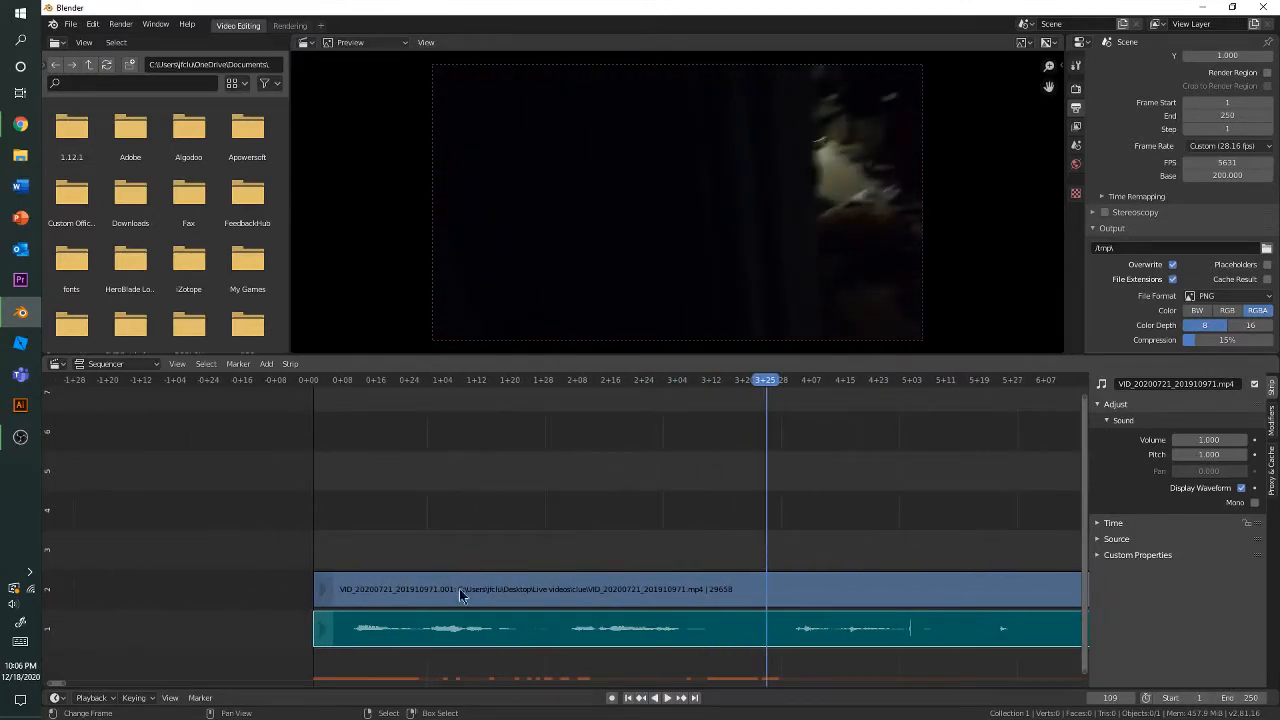
Step: Select the clip's video strip above the sound strip and rename it Main Video
{"action": "left_click", "coordinate": [526, 580]}
{"action": "middle_click_drag", "start_coordinate": [842, 528], "coordinate": [781, 514]}
{"action": "scroll", "coordinate": [781, 521], "scroll_direction": "right", "scroll_amount": 5, "text": "ctrl"}
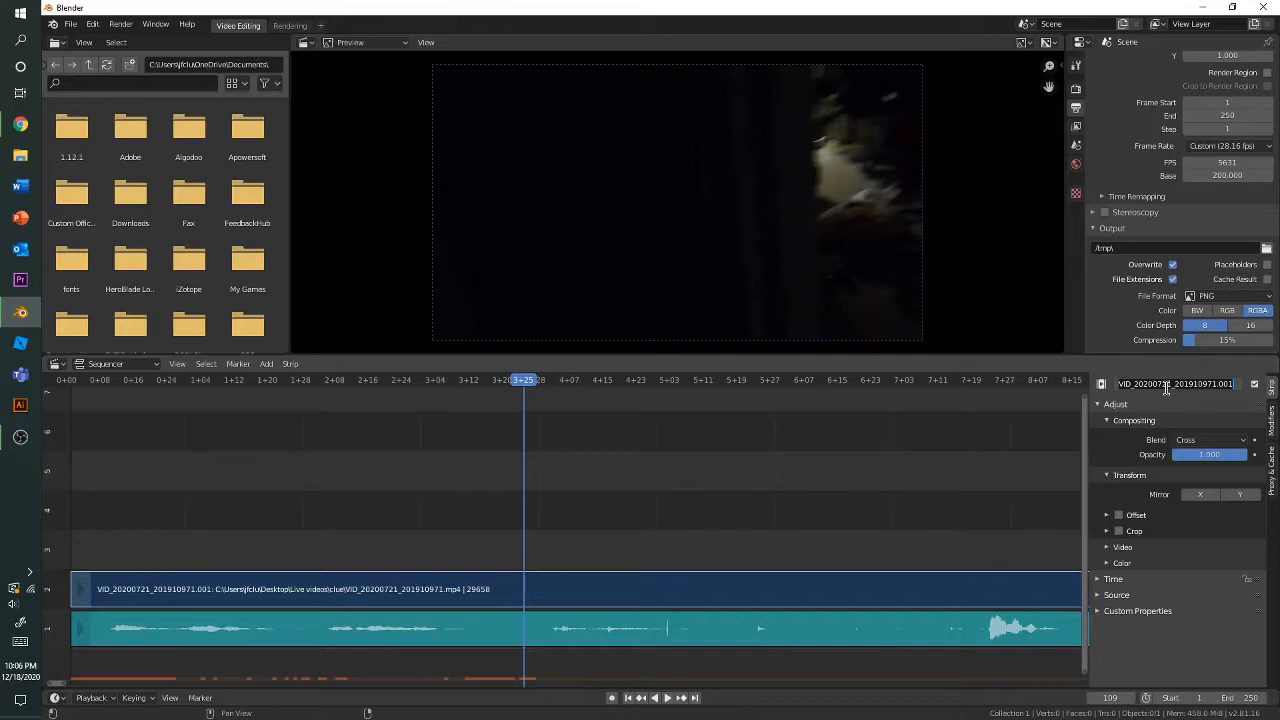
{"action": "type", "text": "Main"}
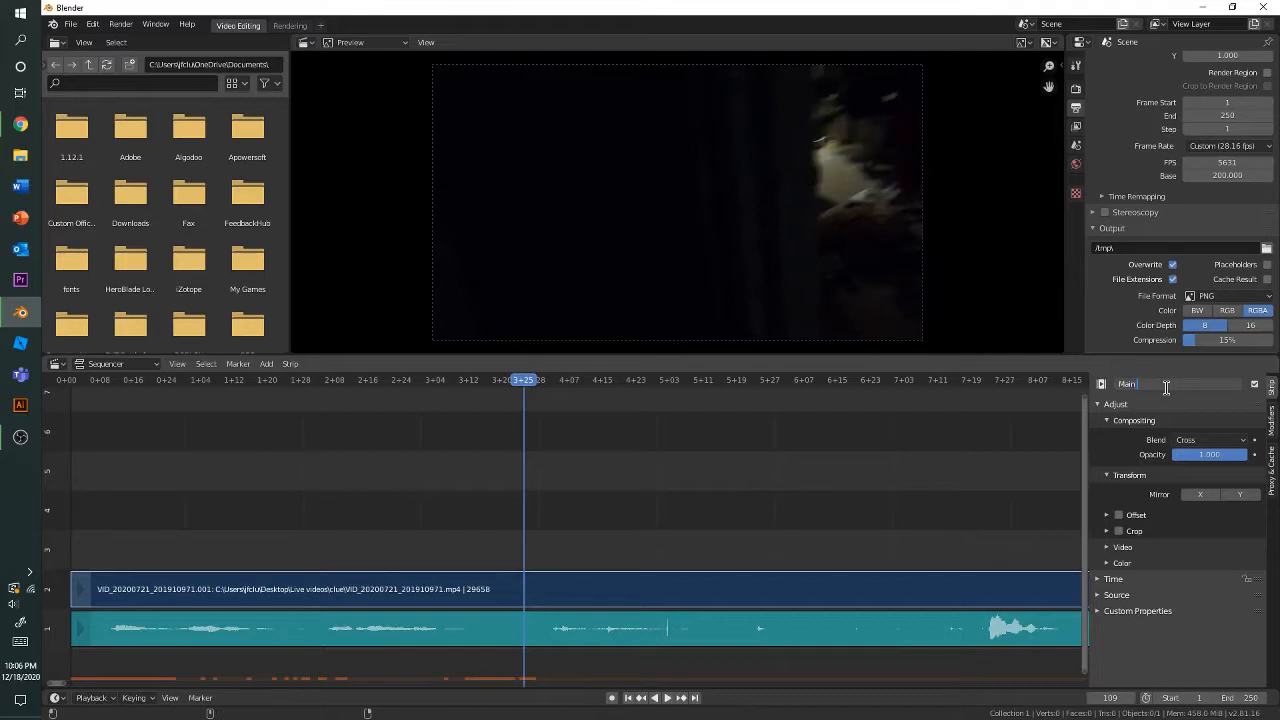
{"action": "type", "text": " Video"}
{"action": "key", "text": "Return"}
{"action": "scroll", "coordinate": [614, 522], "scroll_direction": "right", "scroll_amount": 2, "text": "ctrl"}
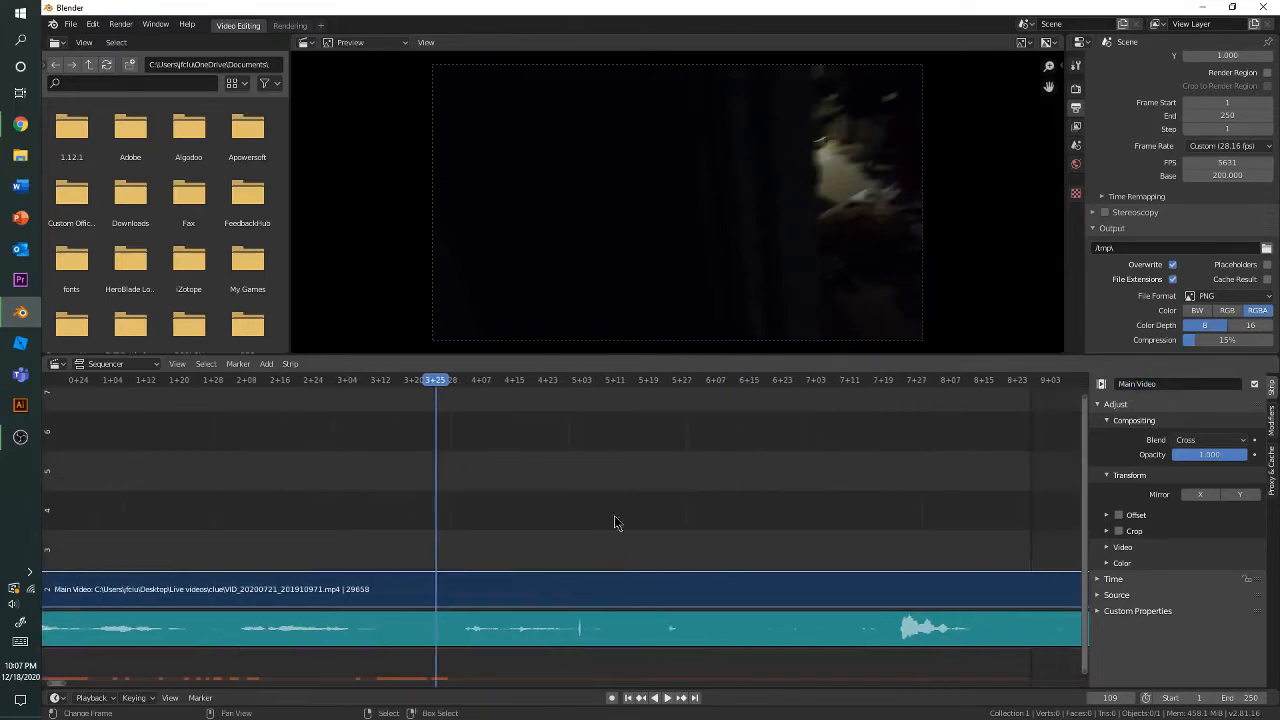
{"action": "scroll", "coordinate": [600, 460], "scroll_direction": "left", "scroll_amount": 4, "text": "ctrl"}
{"action": "scroll", "coordinate": [610, 440], "scroll_direction": "right", "scroll_amount": 7, "text": "ctrl"}
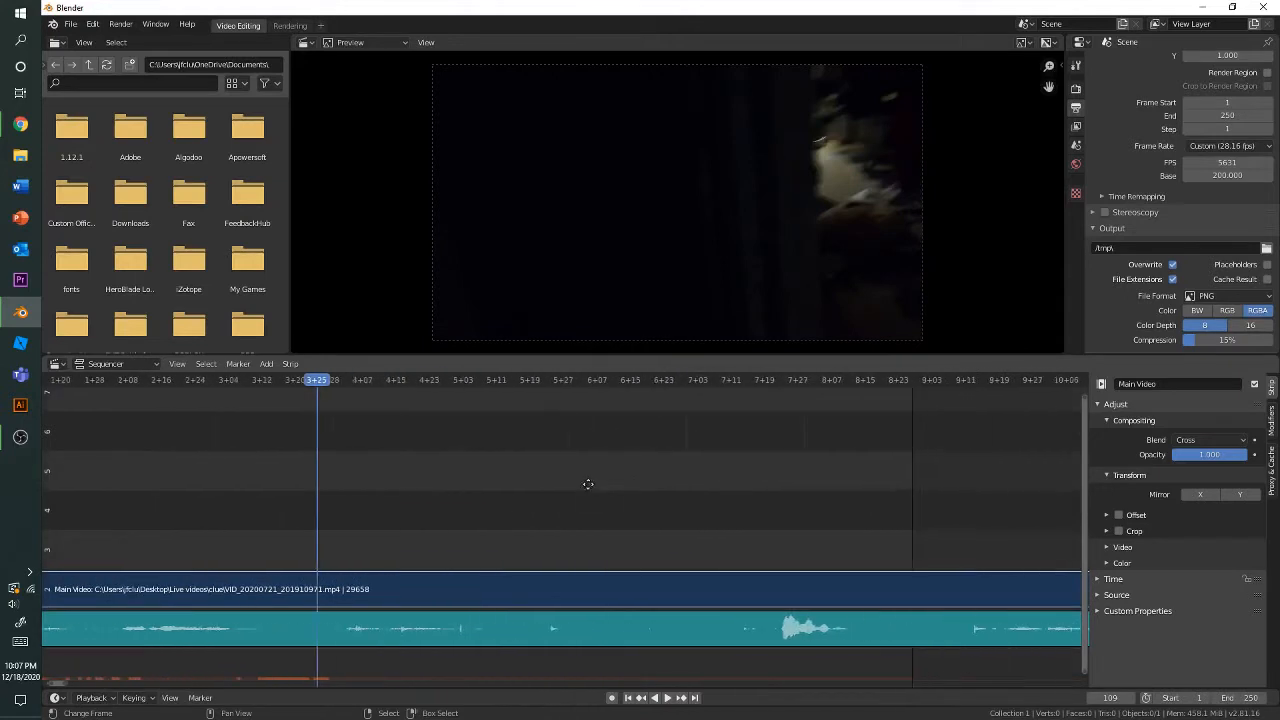
{"action": "scroll", "coordinate": [700, 475], "scroll_direction": "left", "scroll_amount": 6, "text": "ctrl"}
{"action": "scroll", "coordinate": [700, 525], "scroll_direction": "left", "scroll_amount": 1, "text": "ctrl"}
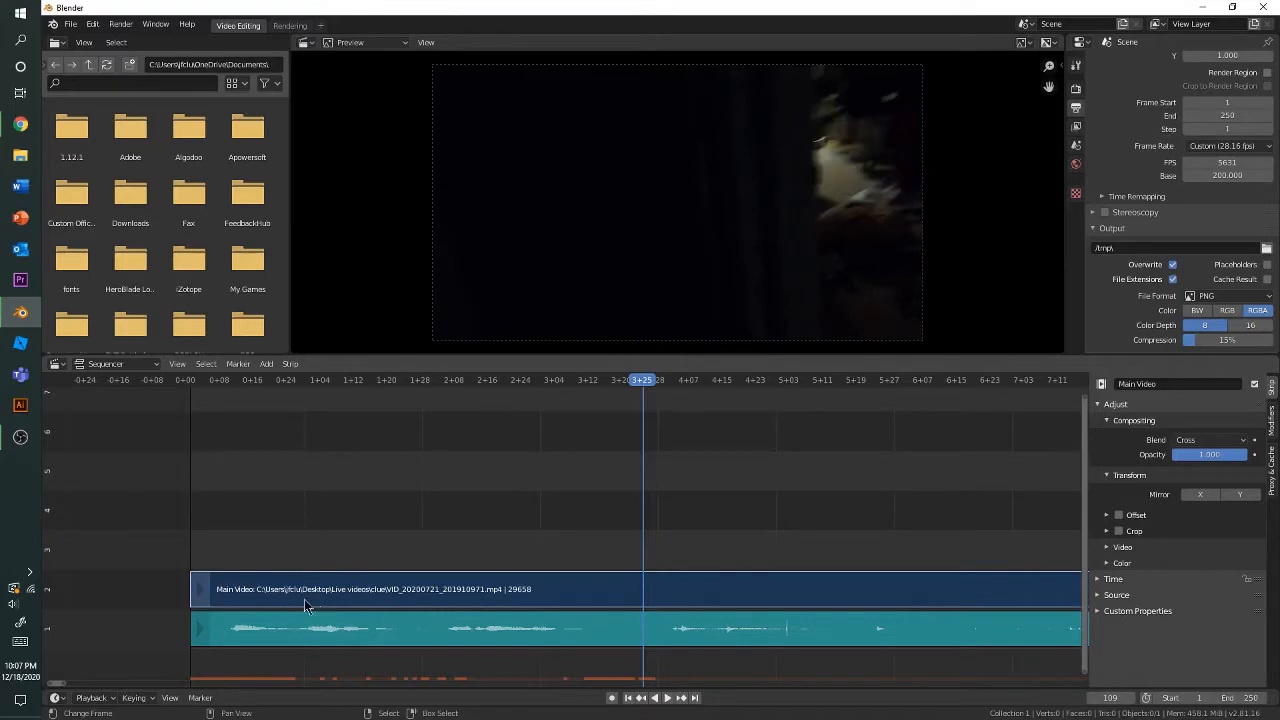
{"action": "scroll", "coordinate": [505, 630], "scroll_direction": "right", "scroll_amount": 1, "text": "ctrl"}
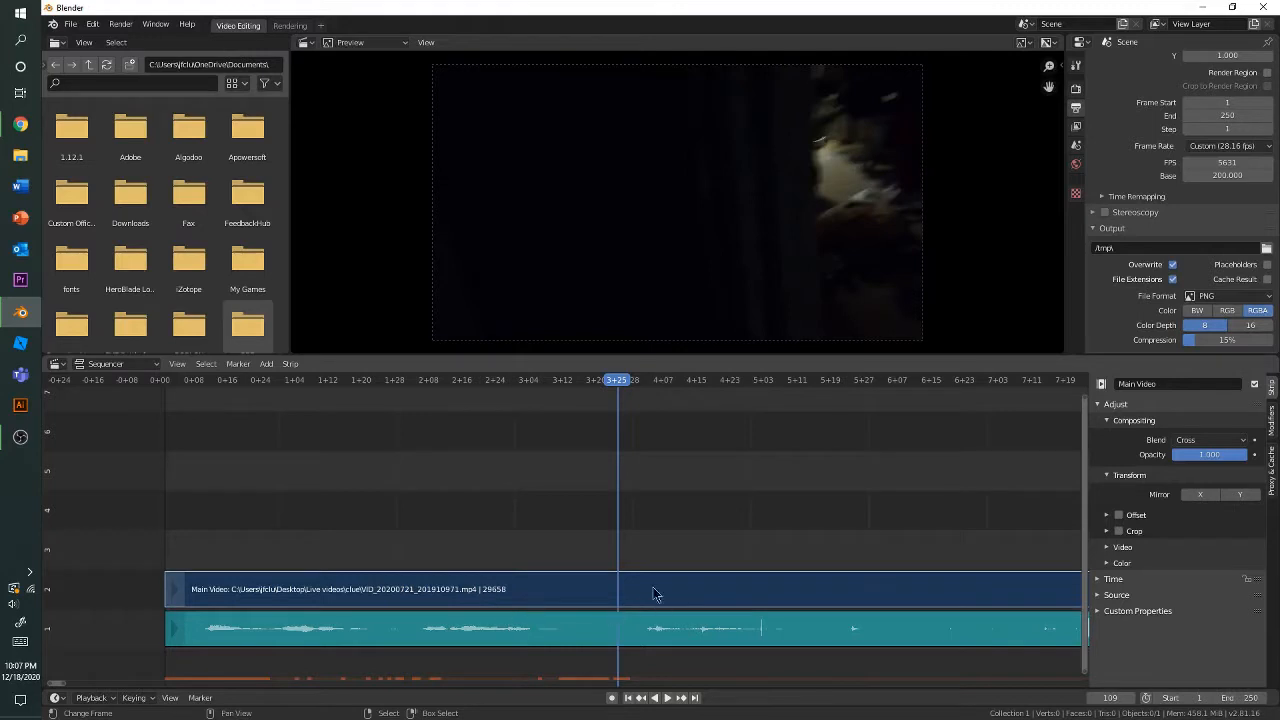
{"action": "scroll", "coordinate": [709, 493], "scroll_direction": "right", "scroll_amount": 5, "text": "ctrl"}
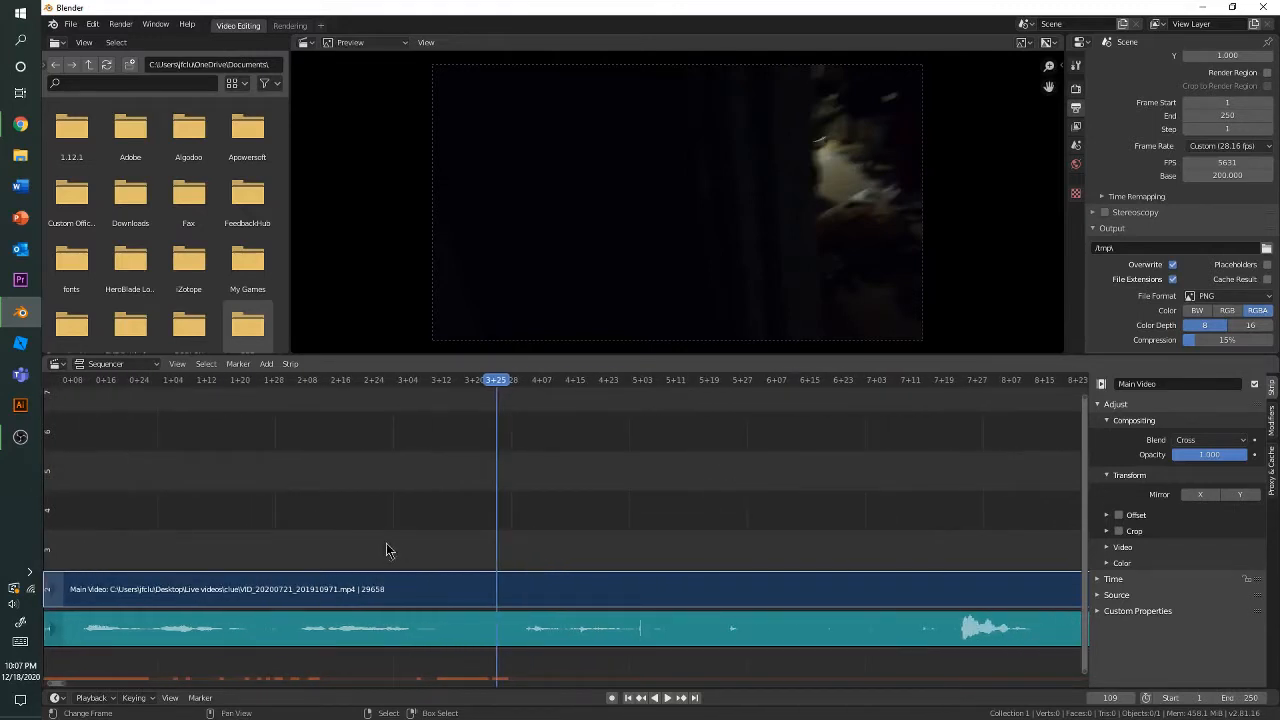
{"action": "scroll", "coordinate": [464, 622], "scroll_direction": "left", "scroll_amount": 3, "text": "ctrl"}
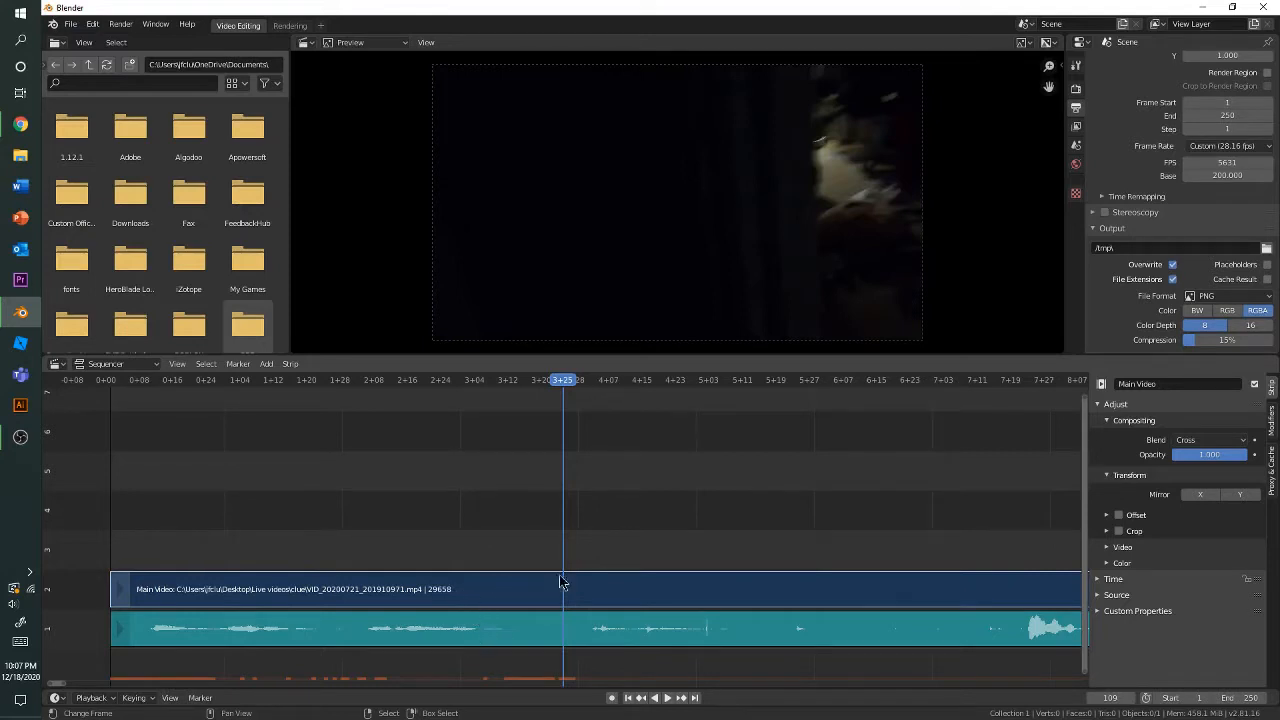
Step: Move the playhead to frames 101 and 57, and finally to frame 248 just before the scene's end frame
{"action": "left_click_drag", "start_coordinate": [560, 393], "coordinate": [528, 398]}
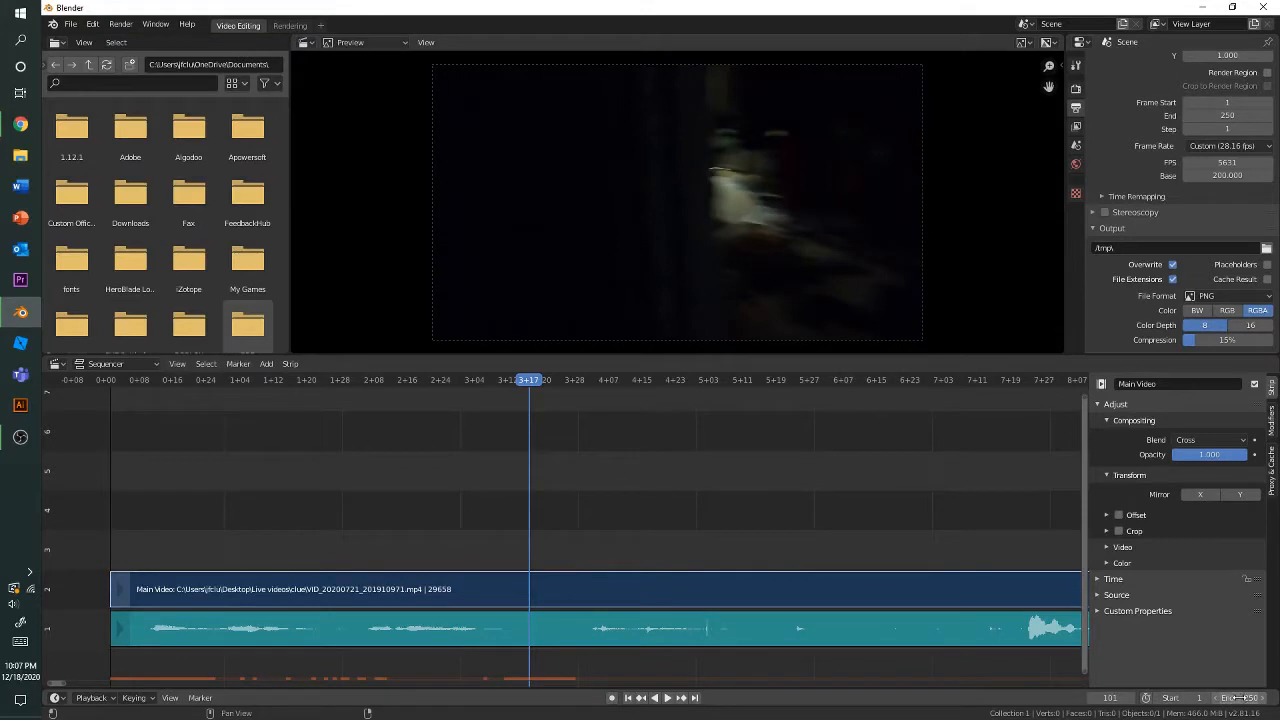
{"action": "scroll", "coordinate": [651, 509], "scroll_direction": "right", "scroll_amount": 5, "text": "ctrl"}
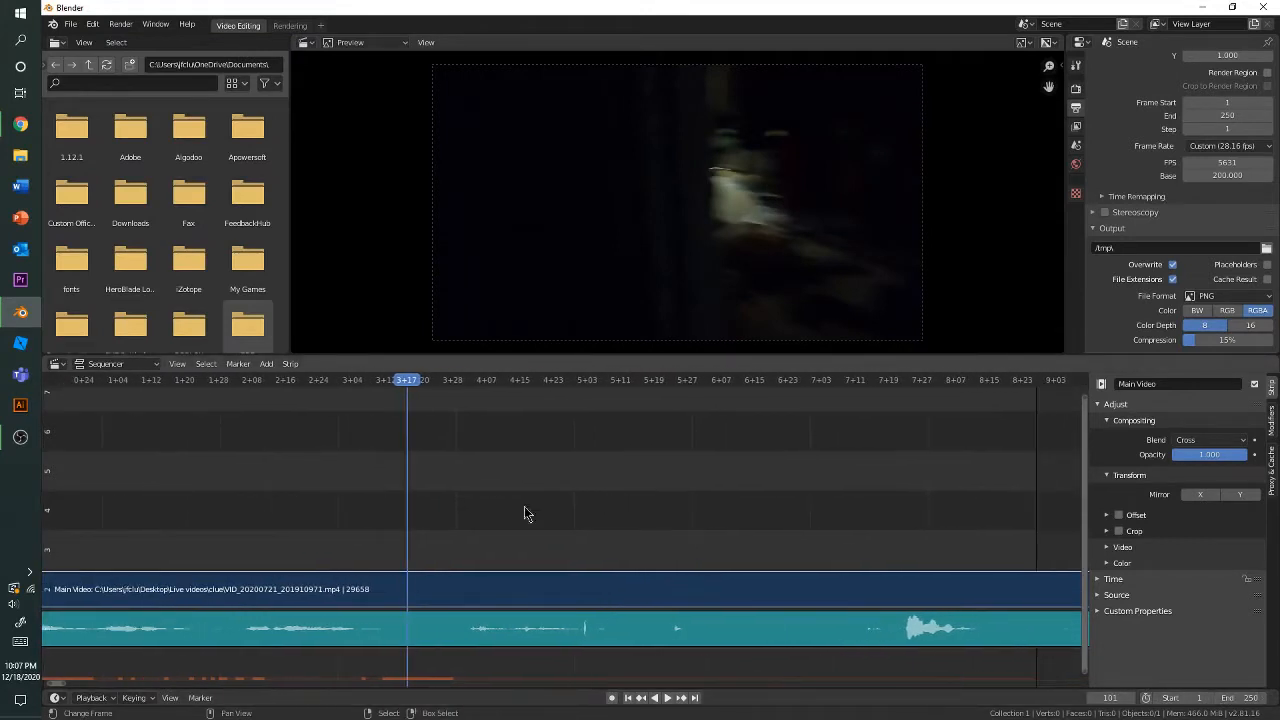
{"action": "left_click", "coordinate": [222, 430]}
{"action": "scroll", "coordinate": [860, 437], "scroll_direction": "right", "scroll_amount": 10, "text": "ctrl"}
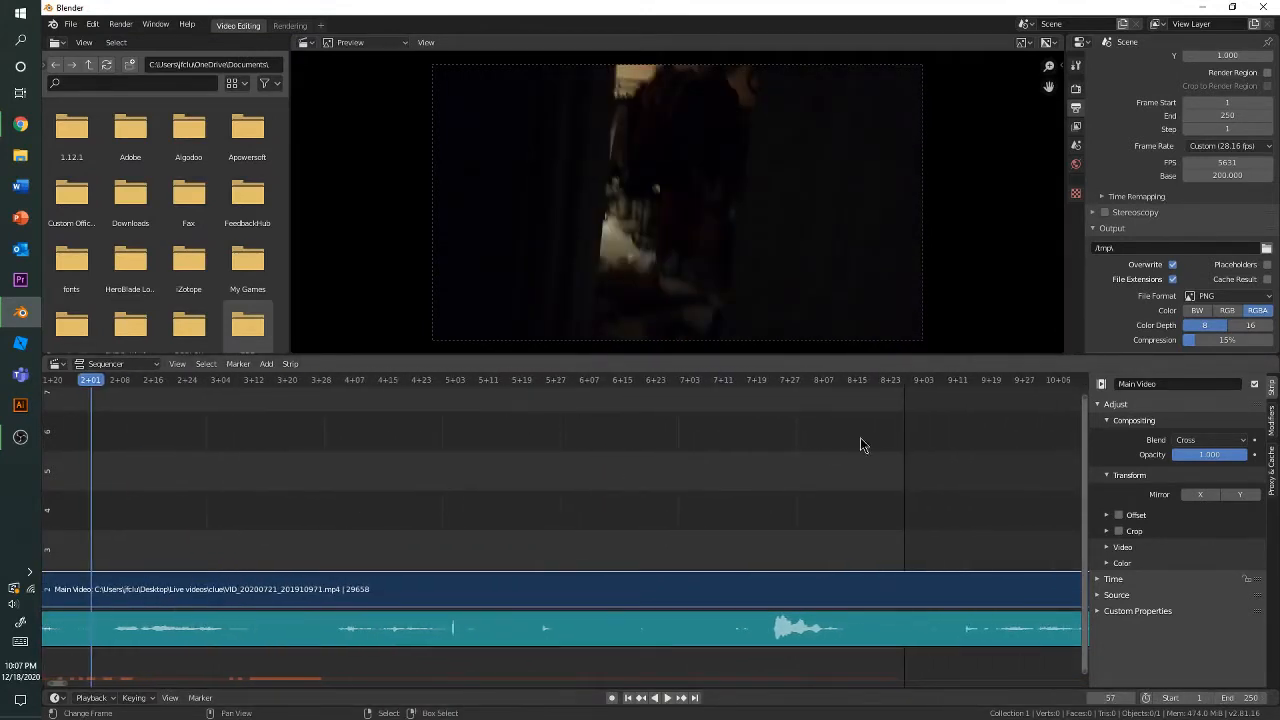
{"action": "left_click", "coordinate": [762, 396]}
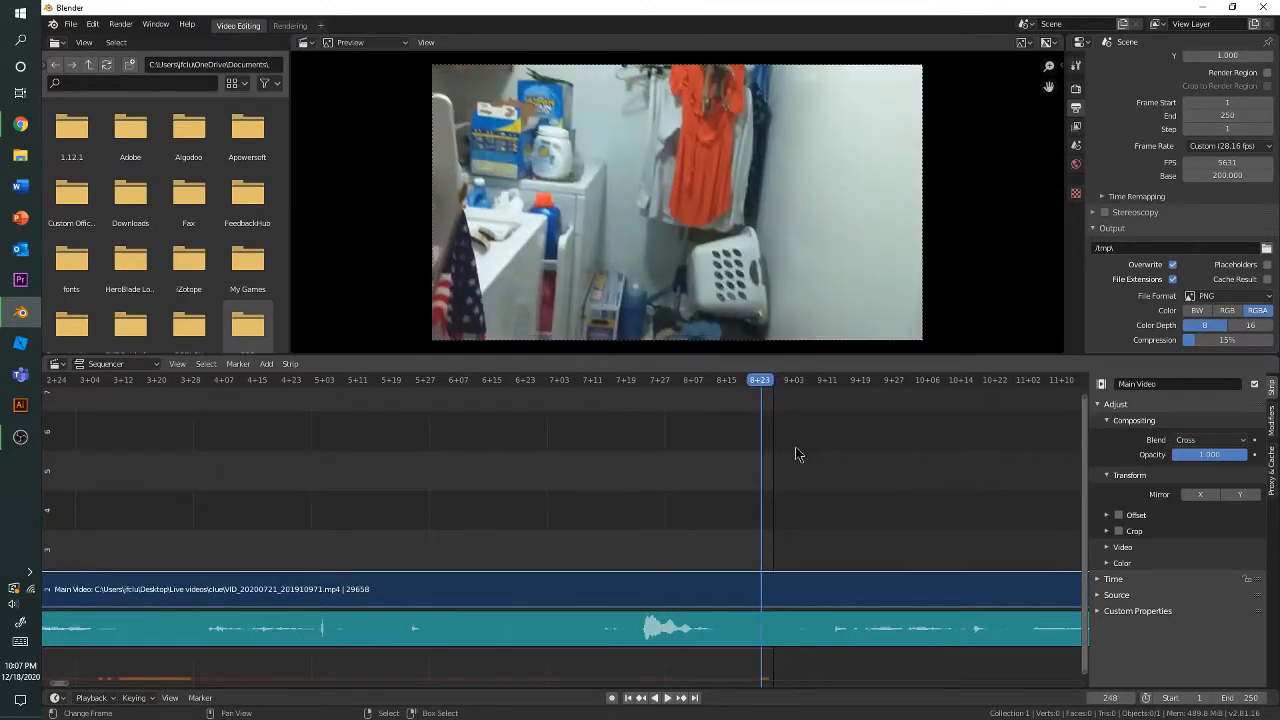
Step: Set the scene's end frame to 29658 so the playback range covers the whole clip
{"action": "scroll", "coordinate": [850, 465], "scroll_direction": "left", "scroll_amount": 2, "text": "ctrl"}
{"action": "scroll", "coordinate": [917, 480], "scroll_direction": "right", "scroll_amount": 14, "text": "ctrl"}
{"action": "scroll", "coordinate": [880, 500], "scroll_direction": "left", "scroll_amount": 7, "text": "ctrl"}
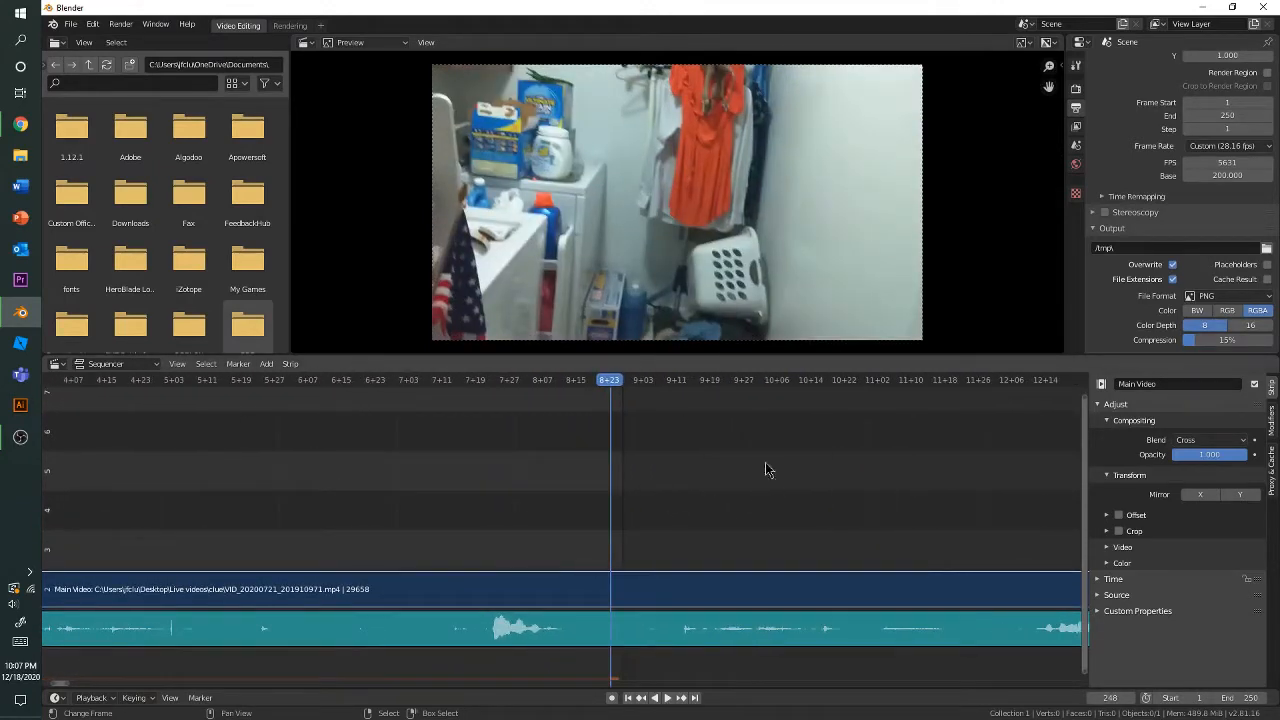
{"action": "scroll", "coordinate": [557, 543], "scroll_direction": "left", "scroll_amount": 1, "text": "ctrl"}
{"action": "scroll", "coordinate": [700, 495], "scroll_direction": "right", "scroll_amount": 9, "text": "ctrl"}
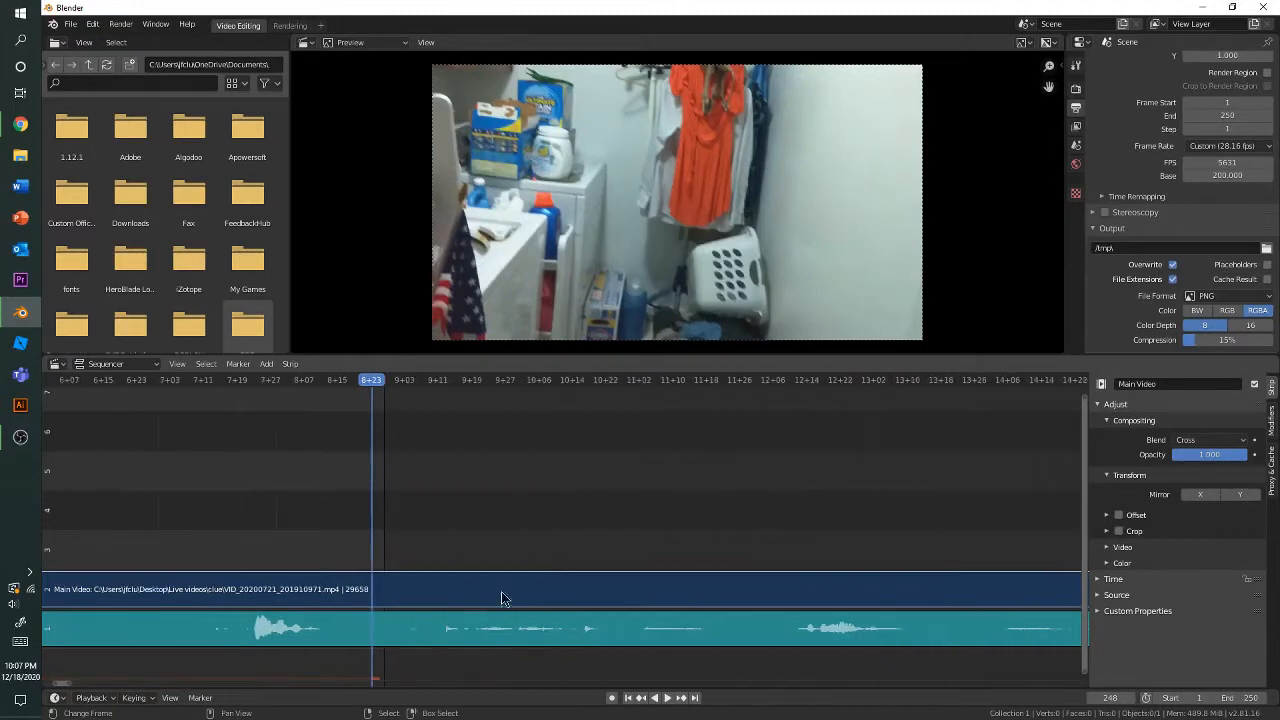
{"action": "scroll", "coordinate": [501, 598], "scroll_direction": "left", "scroll_amount": 20, "text": "ctrl"}
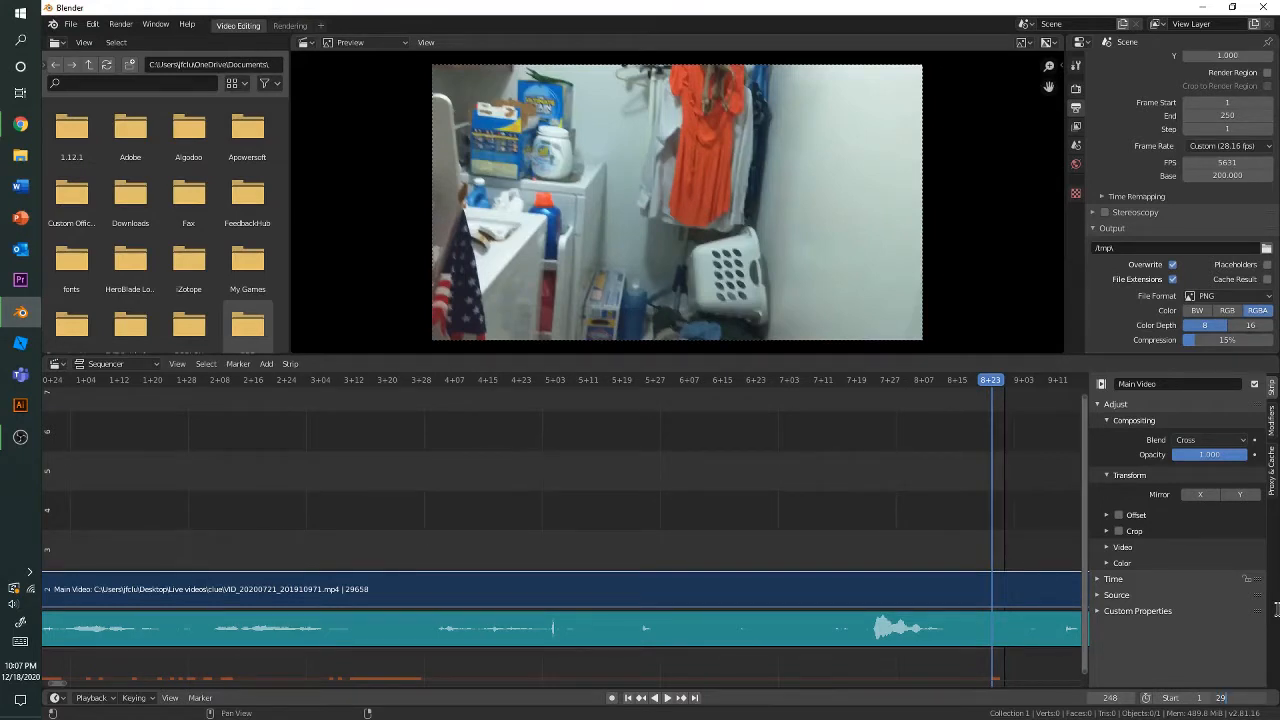
{"action": "key", "text": "Return"}
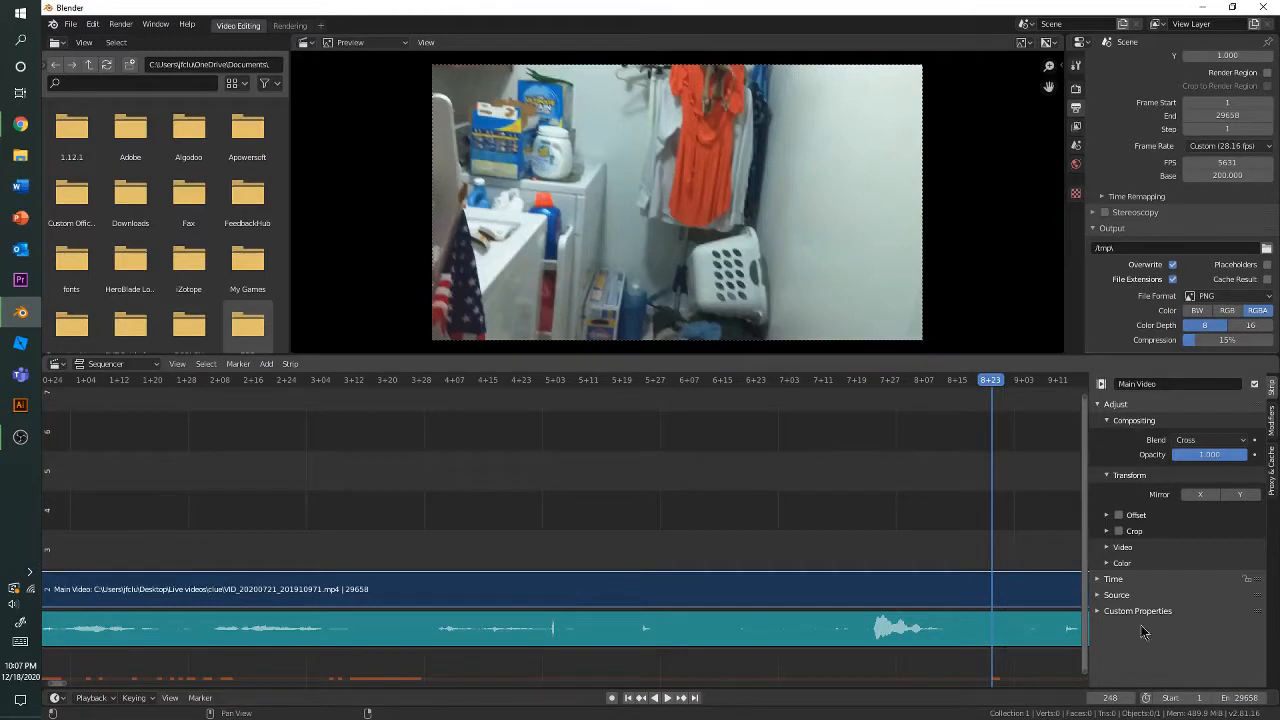
Step: Move the playhead back to frame 1 at the start of the strips
{"action": "scroll", "coordinate": [860, 497], "scroll_direction": "down", "scroll_amount": 5, "text": "ctrl"}
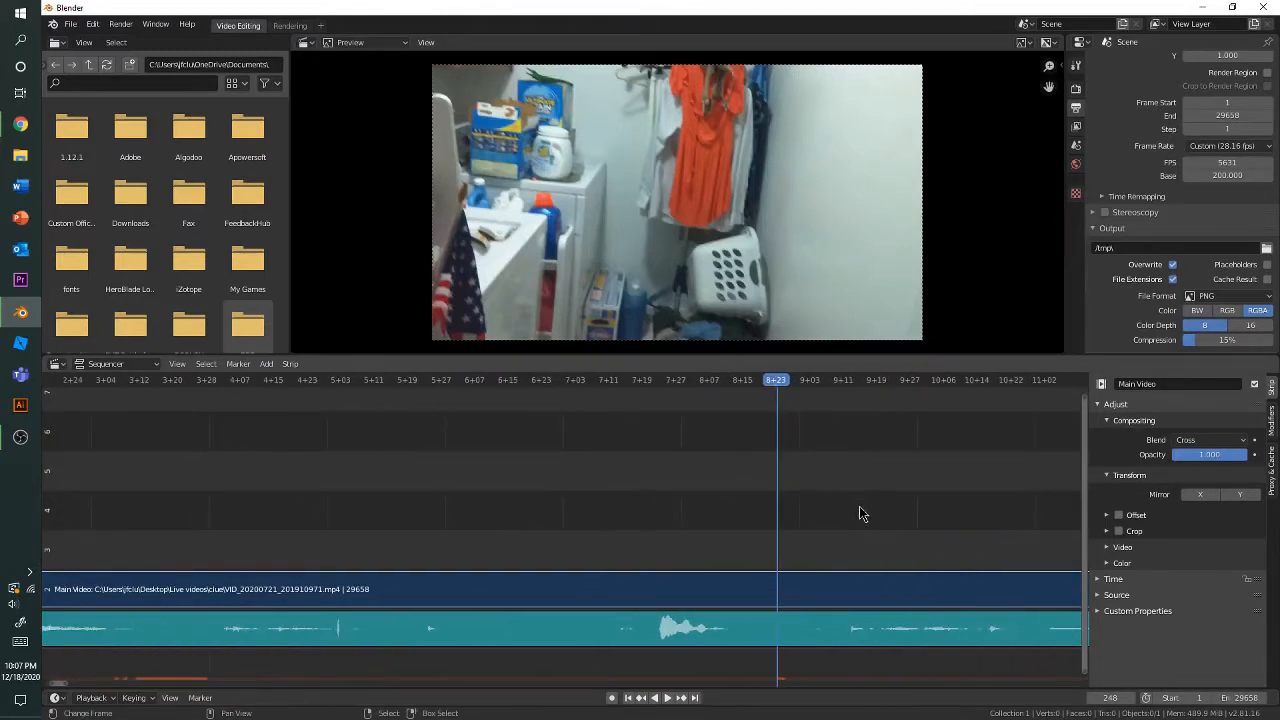
{"action": "scroll", "coordinate": [394, 477], "scroll_direction": "down", "scroll_amount": 5, "text": "ctrl"}
{"action": "scroll", "coordinate": [431, 543], "scroll_direction": "up", "scroll_amount": 16, "text": "ctrl"}
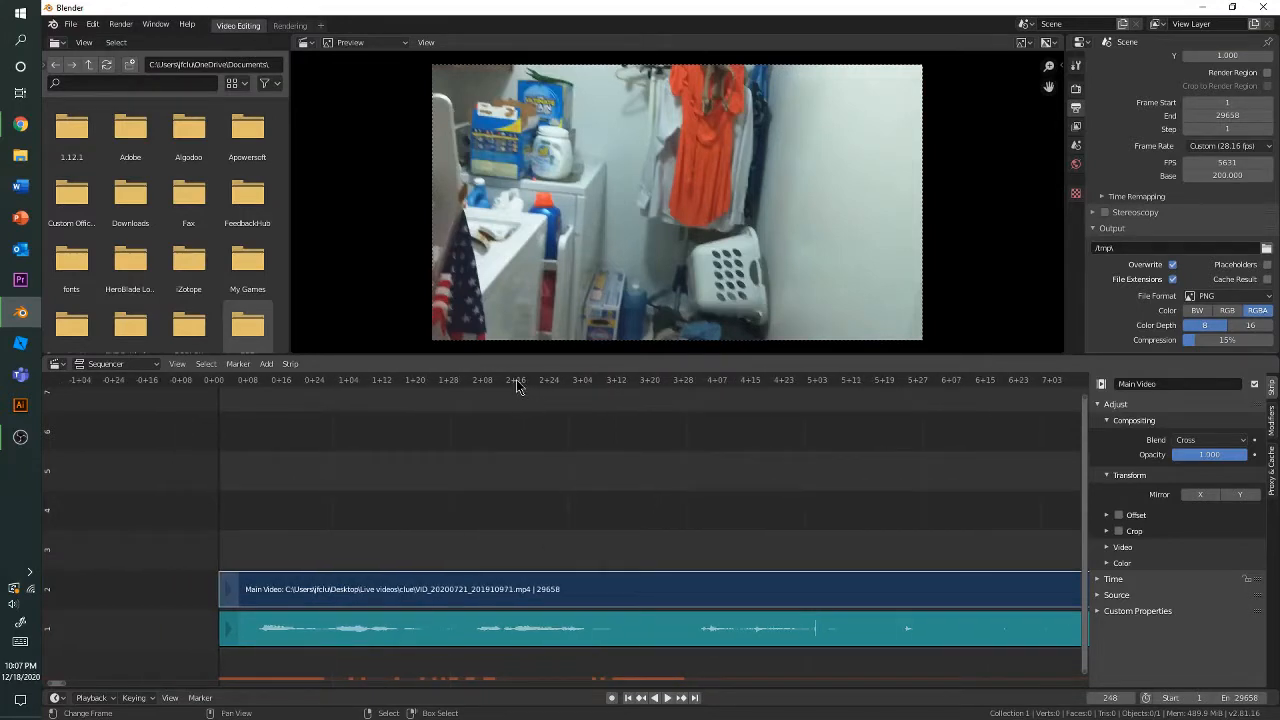
{"action": "left_click_drag", "start_coordinate": [517, 386], "coordinate": [222, 459]}
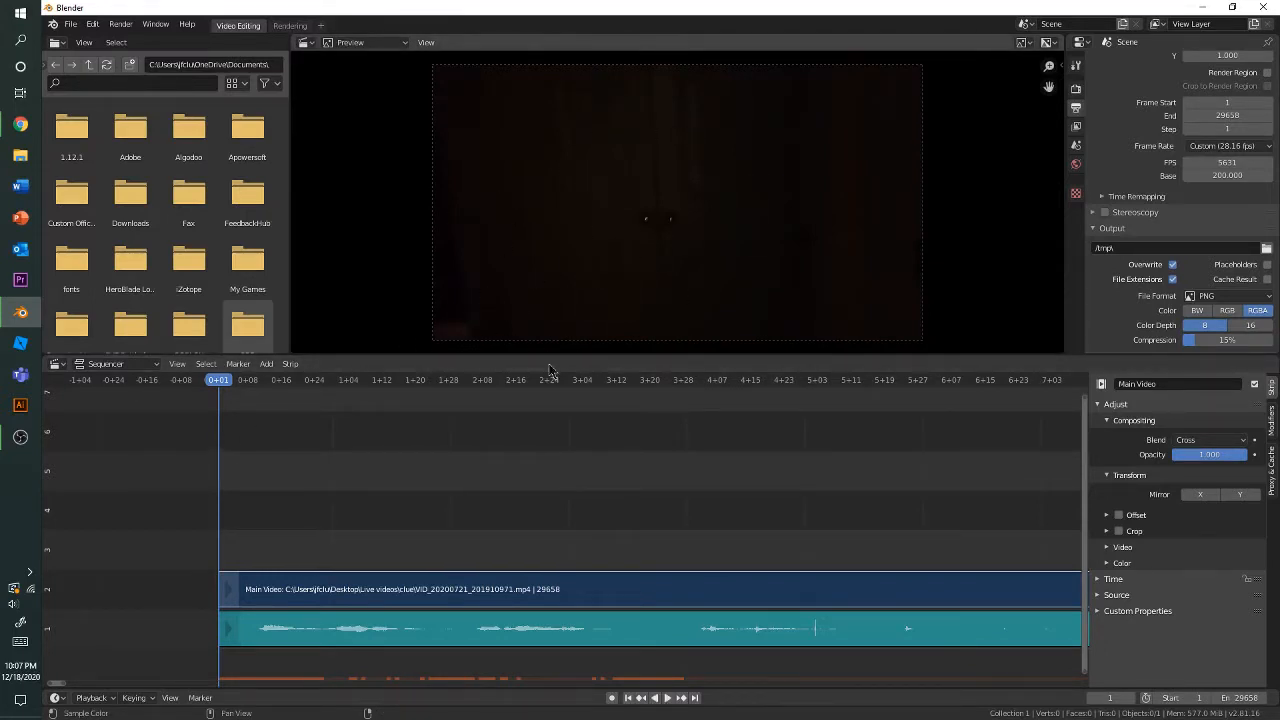
Step: Play the opening seconds of the clip twice, returning the playhead to frame 1 each time
{"action": "scroll", "coordinate": [589, 511], "scroll_direction": "up", "scroll_amount": 1, "text": "ctrl"}
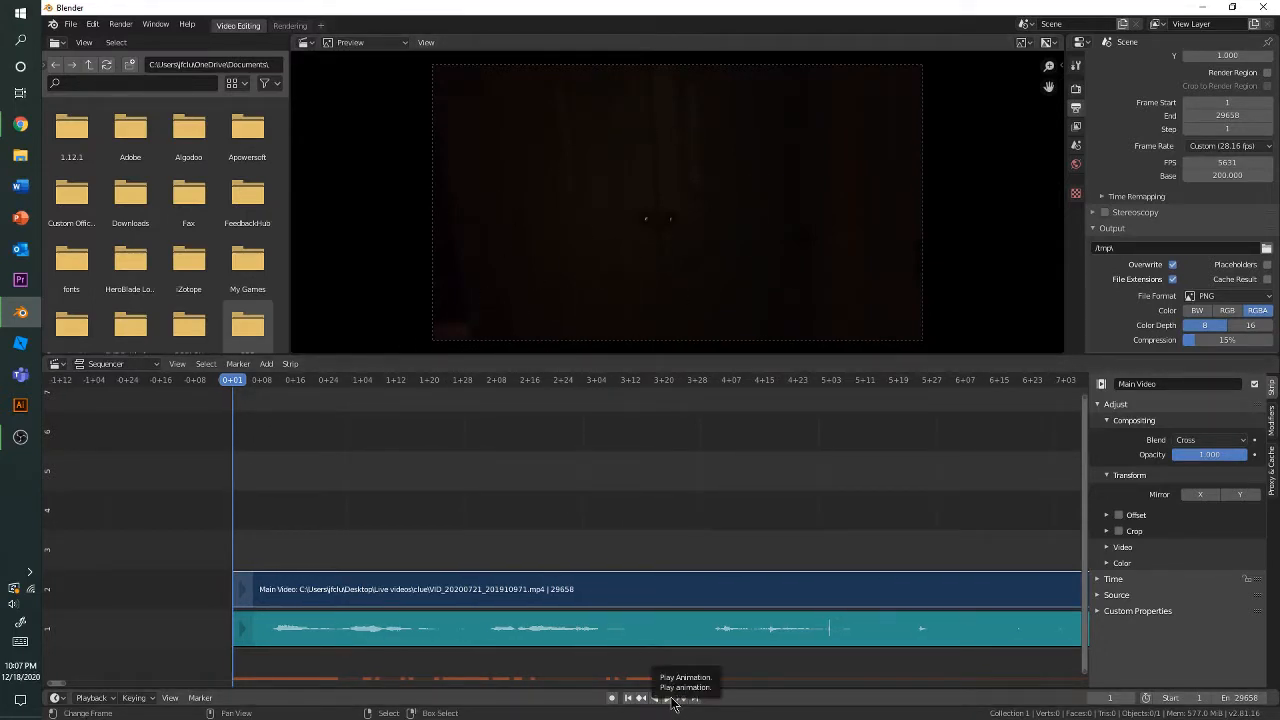
{"action": "scroll", "coordinate": [584, 434], "scroll_direction": "down", "scroll_amount": 2, "text": "ctrl"}
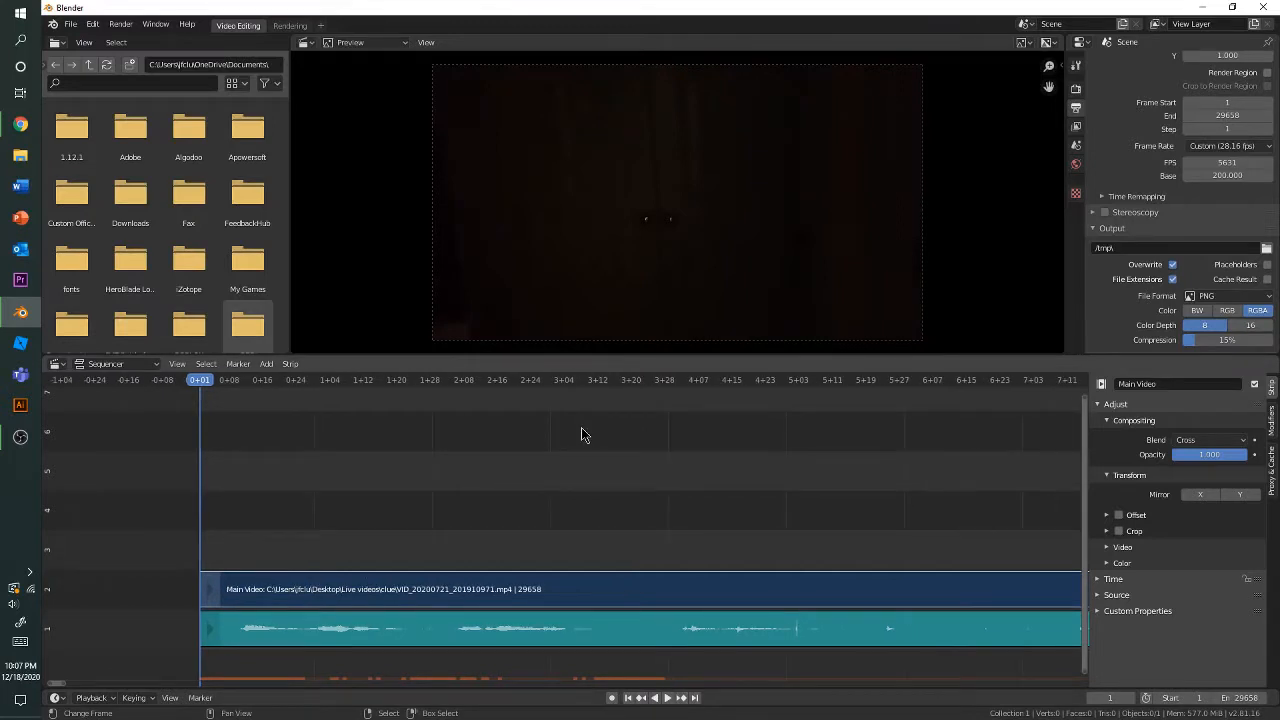
{"action": "key", "text": "space"}
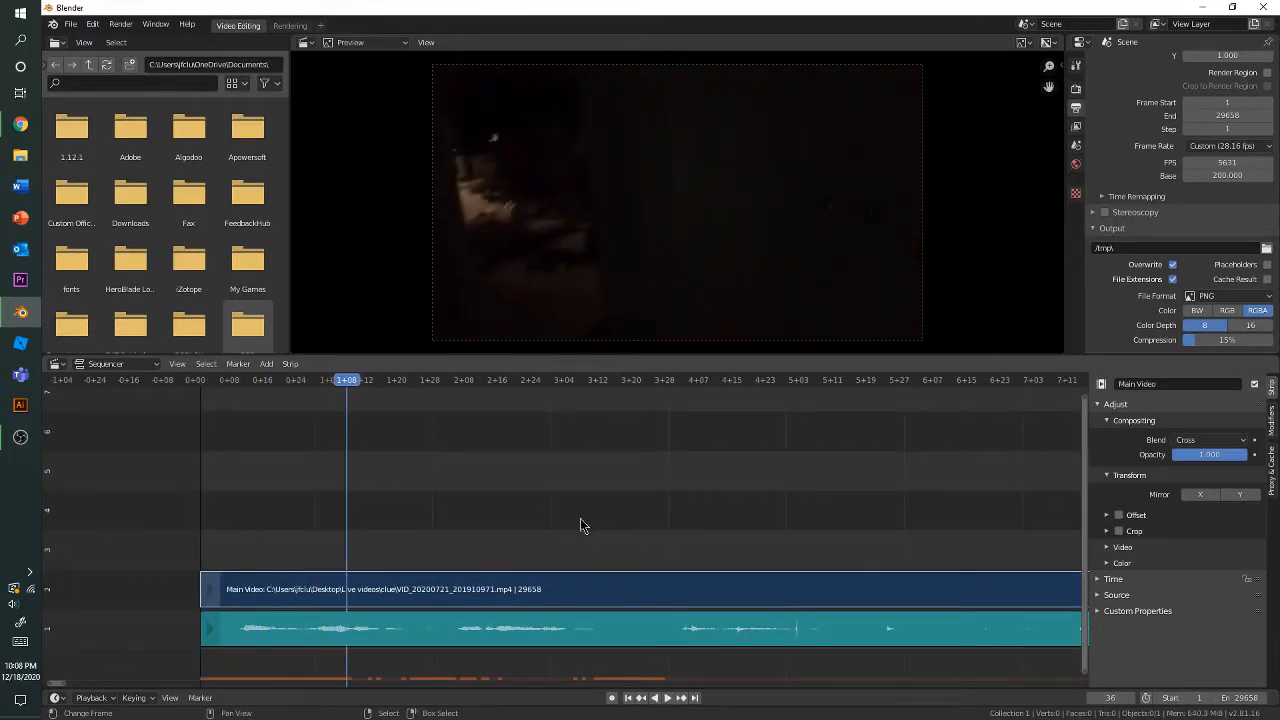
{"action": "left_click_drag", "start_coordinate": [350, 392], "coordinate": [201, 421]}
{"action": "key", "text": "space"}
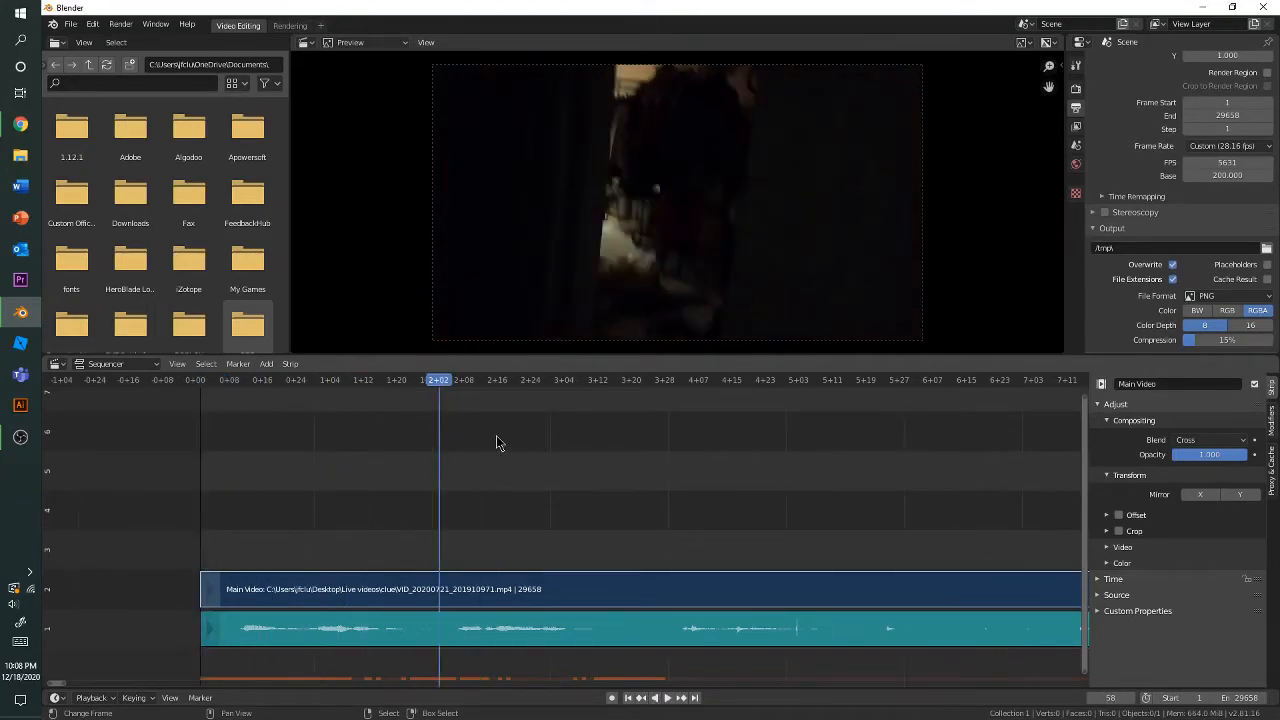
{"action": "left_click_drag", "start_coordinate": [440, 405], "coordinate": [202, 448]}
{"action": "key", "text": "space"}
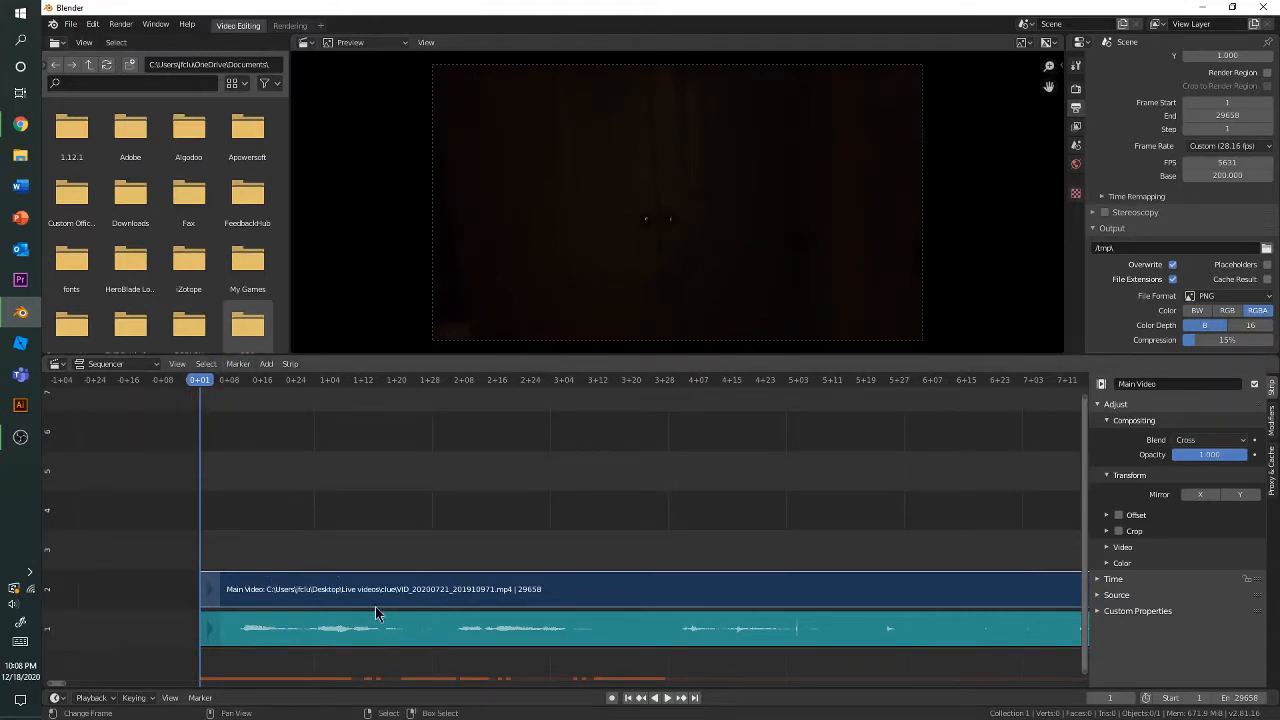
Step: Play the clip from its start past the five-second mark, stop it and move the playhead back to frame 106
{"action": "left_click", "coordinate": [418, 598]}
{"action": "left_click", "coordinate": [415, 617]}
{"action": "middle_click_drag", "start_coordinate": [431, 526], "coordinate": [448, 515]}
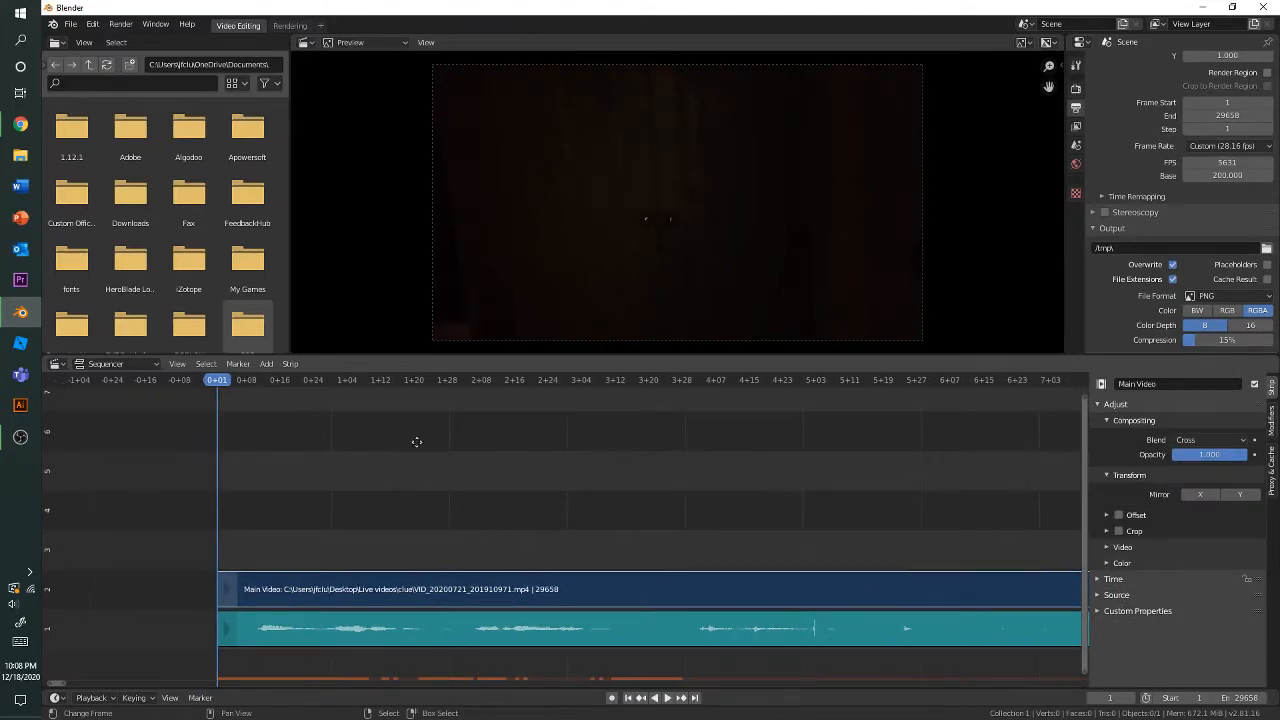
{"action": "middle_click_drag", "start_coordinate": [417, 442], "coordinate": [345, 443]}
{"action": "left_click_drag", "start_coordinate": [146, 405], "coordinate": [531, 457]}
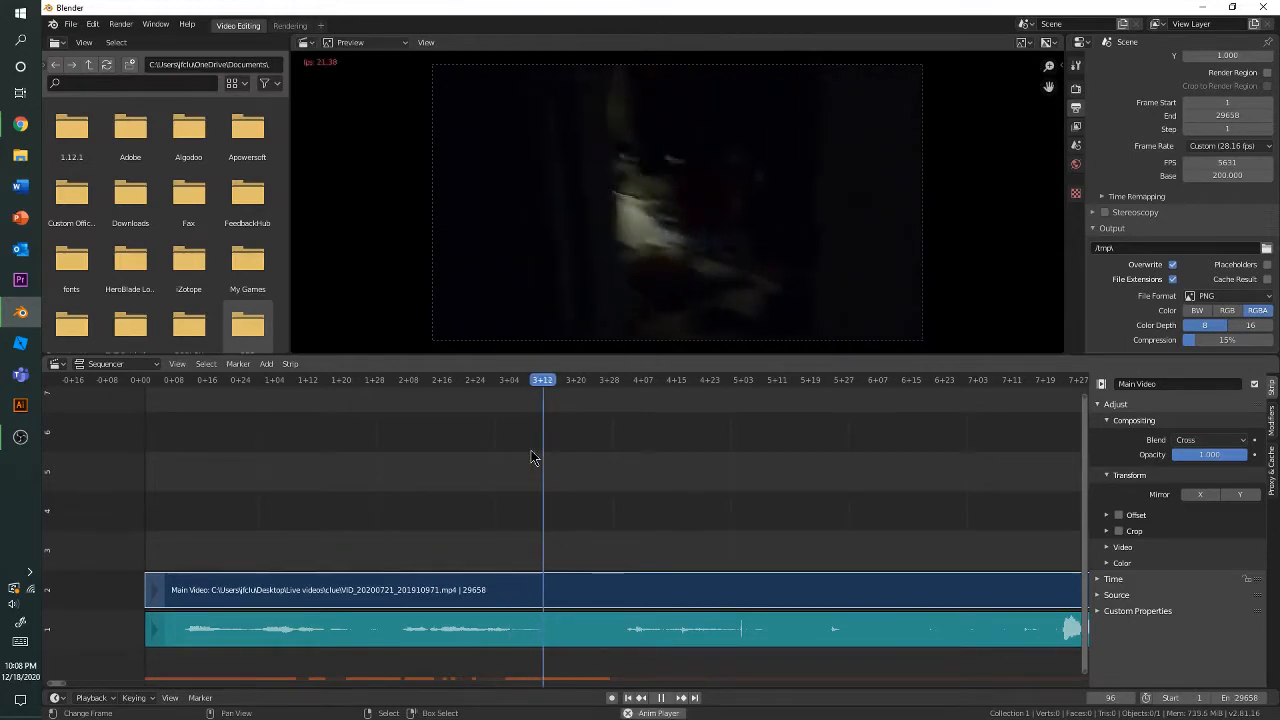
{"action": "middle_click_drag", "start_coordinate": [753, 554], "coordinate": [727, 551]}
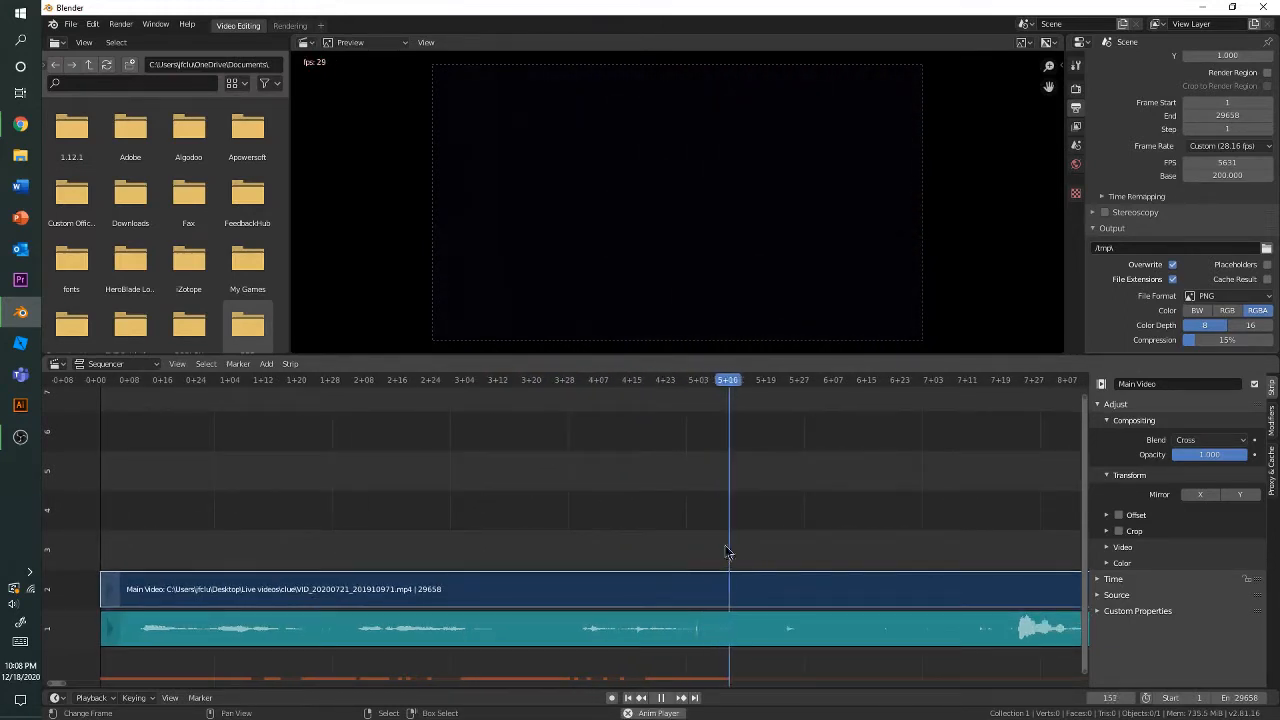
{"action": "scroll", "coordinate": [760, 524], "scroll_direction": "right", "scroll_amount": 2, "text": "ctrl"}
{"action": "key", "text": "space"}
{"action": "left_click_drag", "start_coordinate": [792, 396], "coordinate": [490, 500]}
{"action": "middle_click_drag", "start_coordinate": [482, 540], "coordinate": [566, 494]}
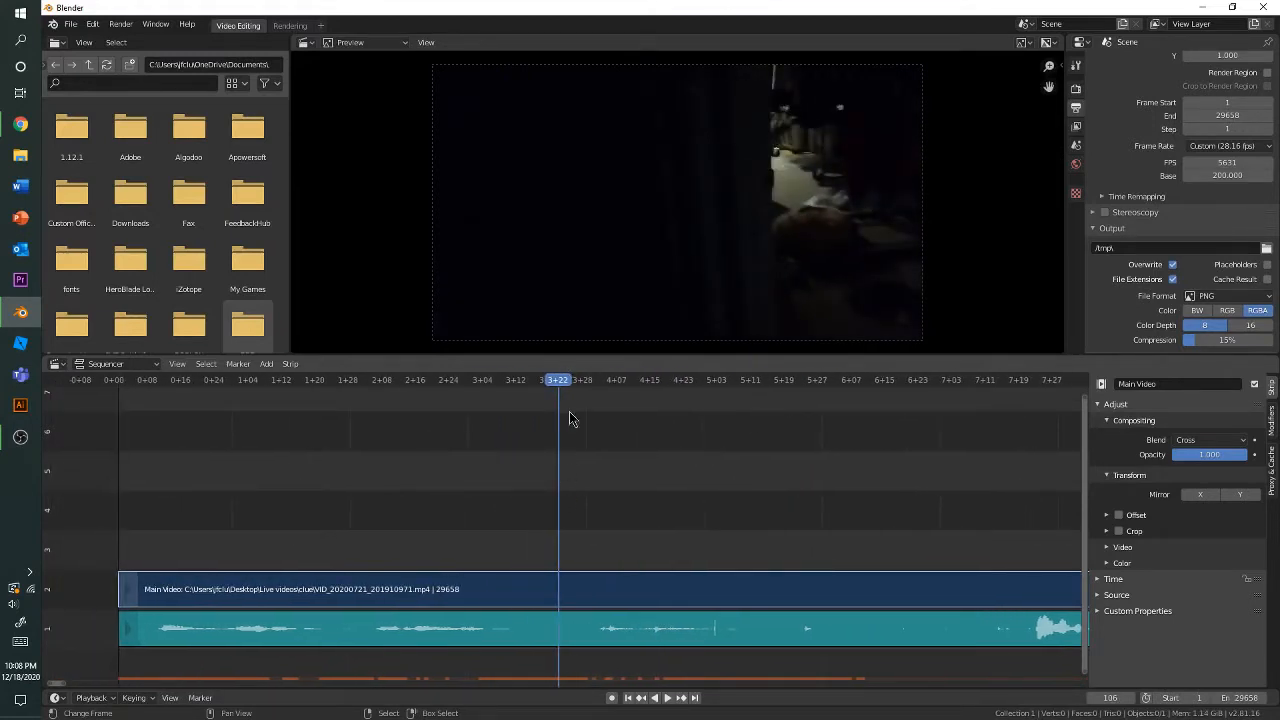
Step: Select the Main Video strip and its sound strip together, with the Main Video strip active
{"action": "left_click", "coordinate": [605, 614]}
{"action": "left_click", "coordinate": [616, 592]}
{"action": "left_click", "coordinate": [624, 630]}
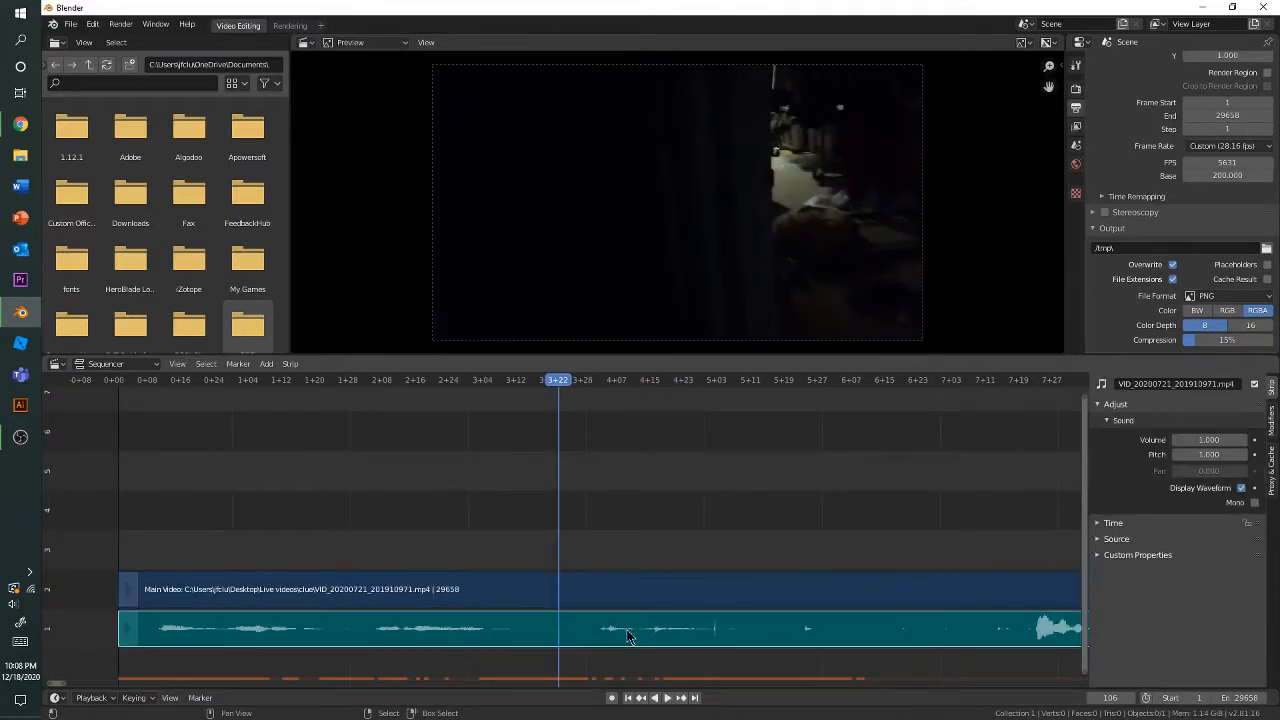
{"action": "middle_click_drag", "start_coordinate": [649, 485], "coordinate": [623, 477]}
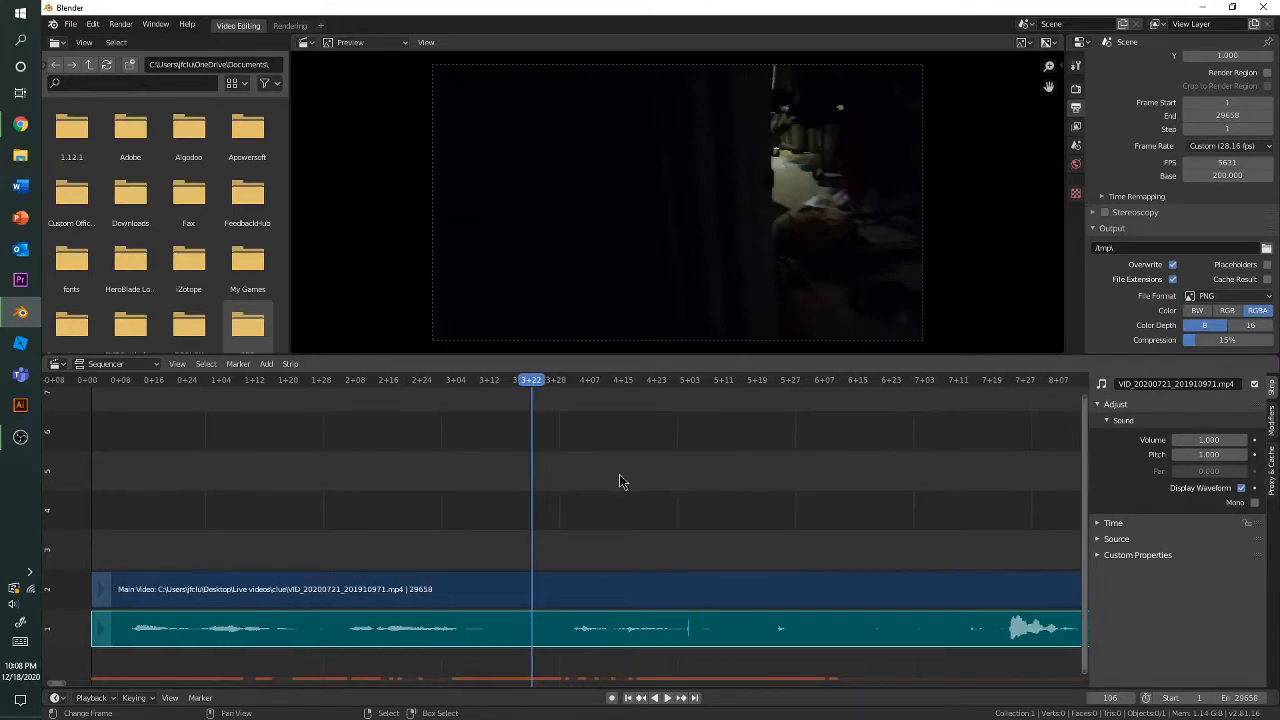
{"action": "left_click", "coordinate": [576, 600]}
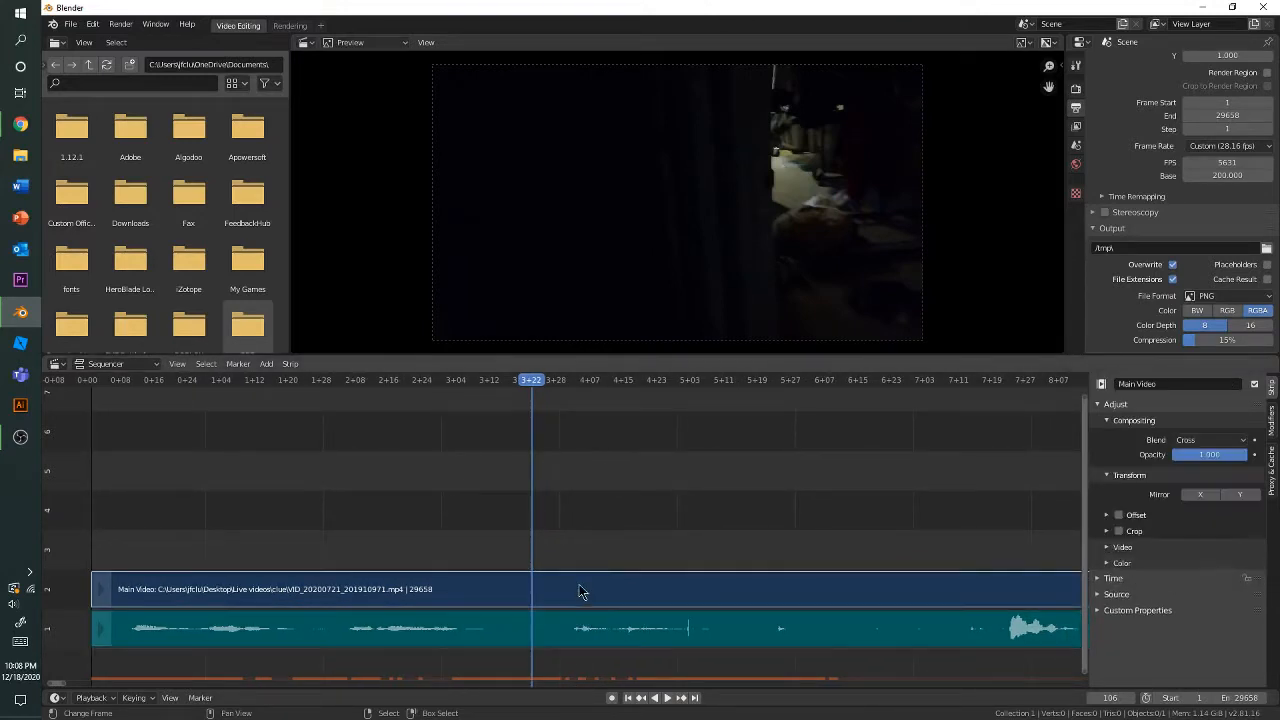
{"action": "left_click", "coordinate": [579, 620]}
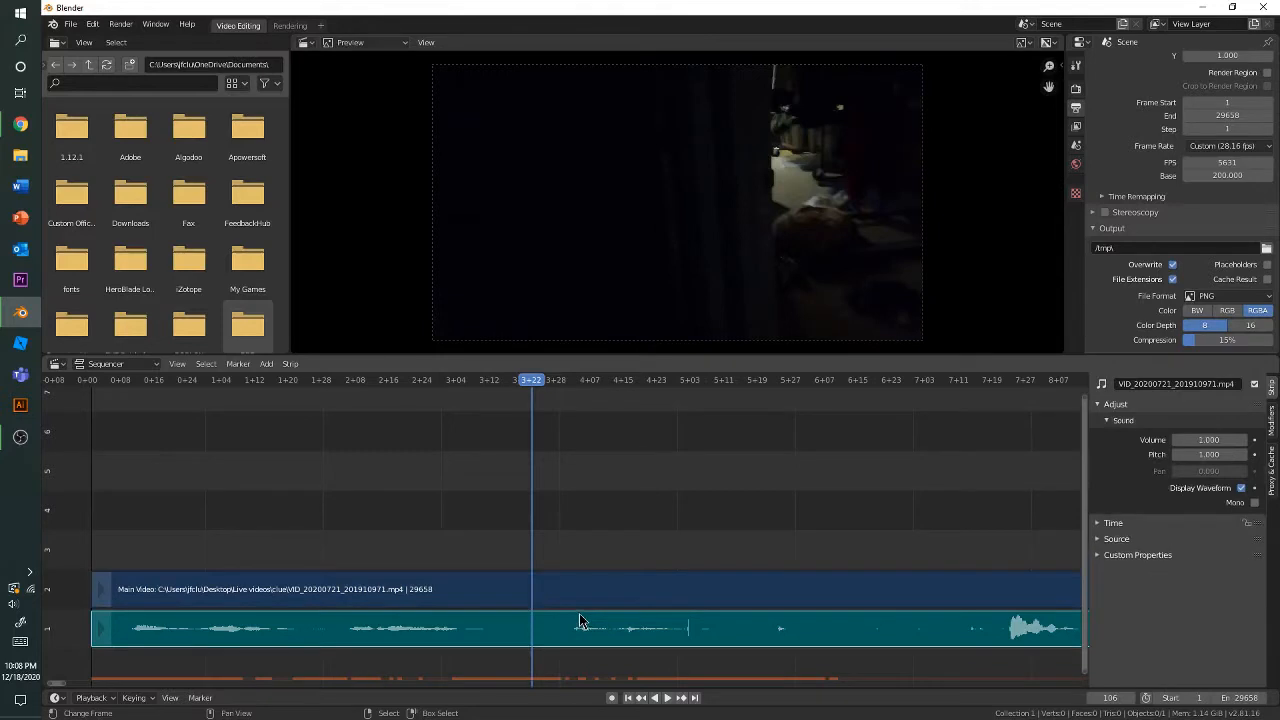
{"action": "key", "text": "a"}
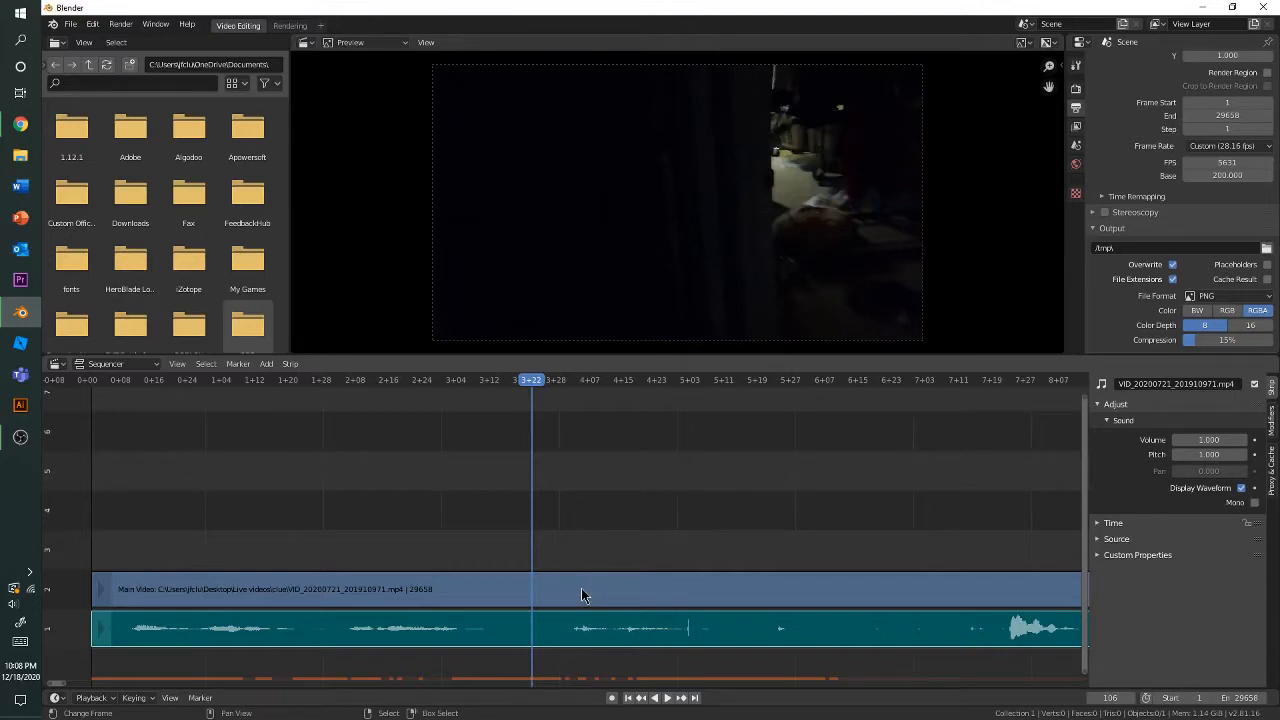
{"action": "left_click", "coordinate": [581, 593]}
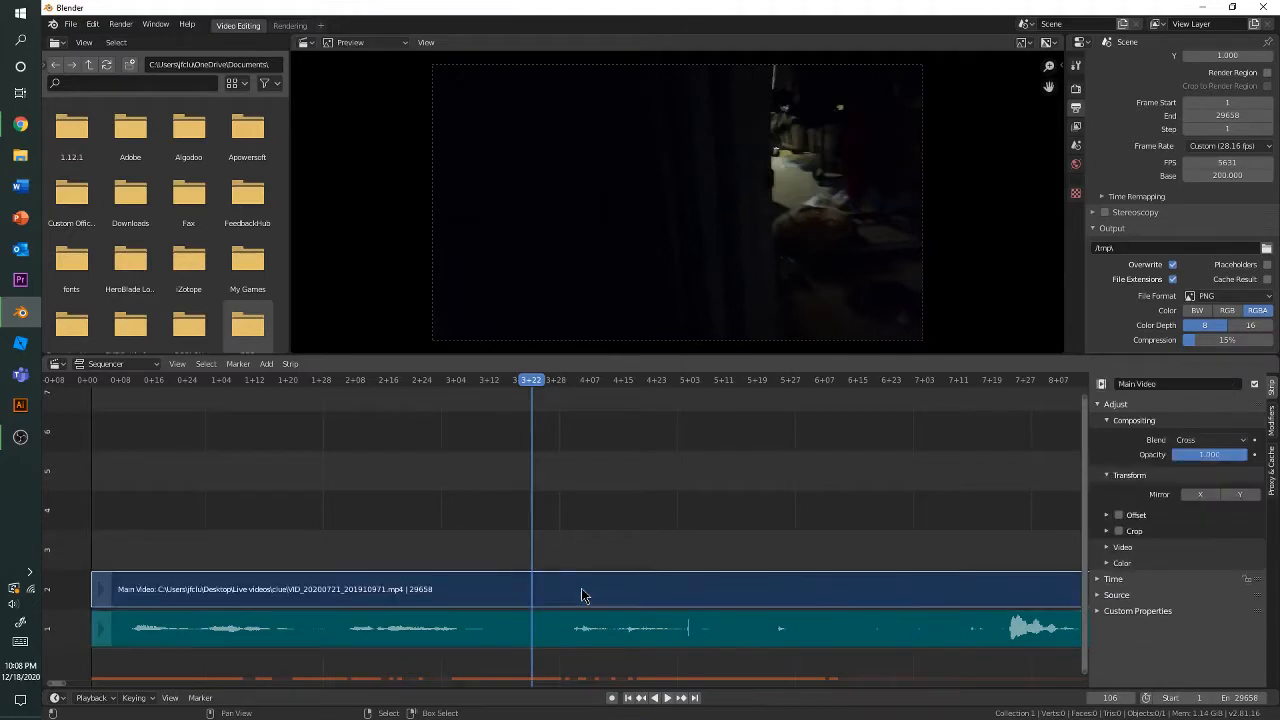
{"action": "scroll", "coordinate": [479, 530], "scroll_direction": "right", "scroll_amount": 1, "text": "ctrl"}
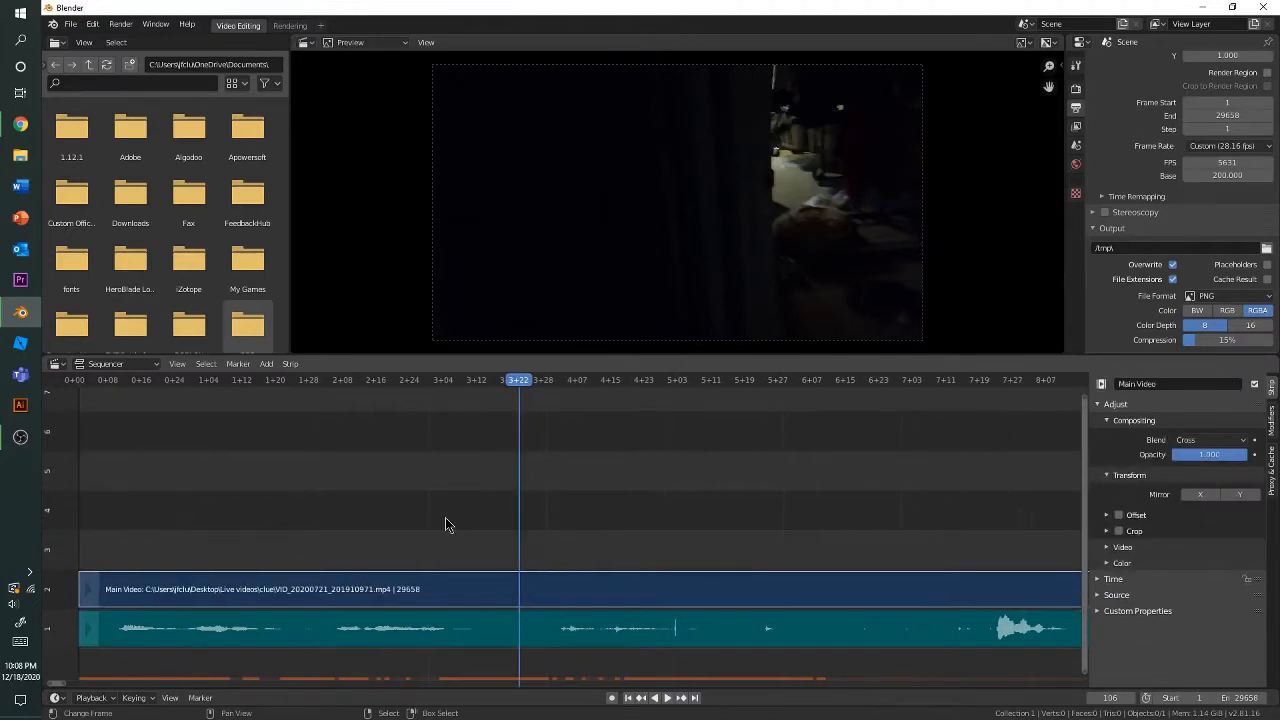
Step: Cut the Main Video strip and its sound at frame 106 and select the sound piece after the cut
{"action": "scroll", "coordinate": [644, 572], "scroll_direction": "right", "scroll_amount": 3, "text": "ctrl"}
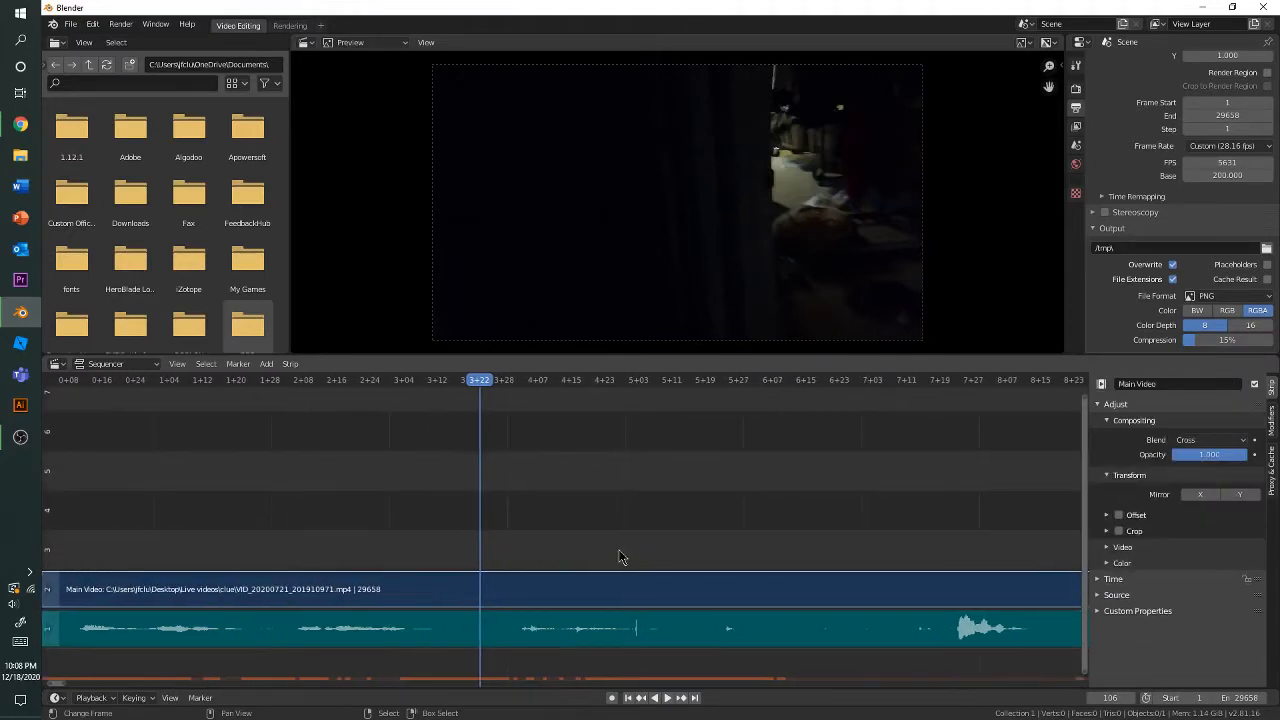
{"action": "key", "text": "k"}
{"action": "left_click_drag", "start_coordinate": [500, 372], "coordinate": [449, 455]}
{"action": "left_click", "coordinate": [632, 628]}
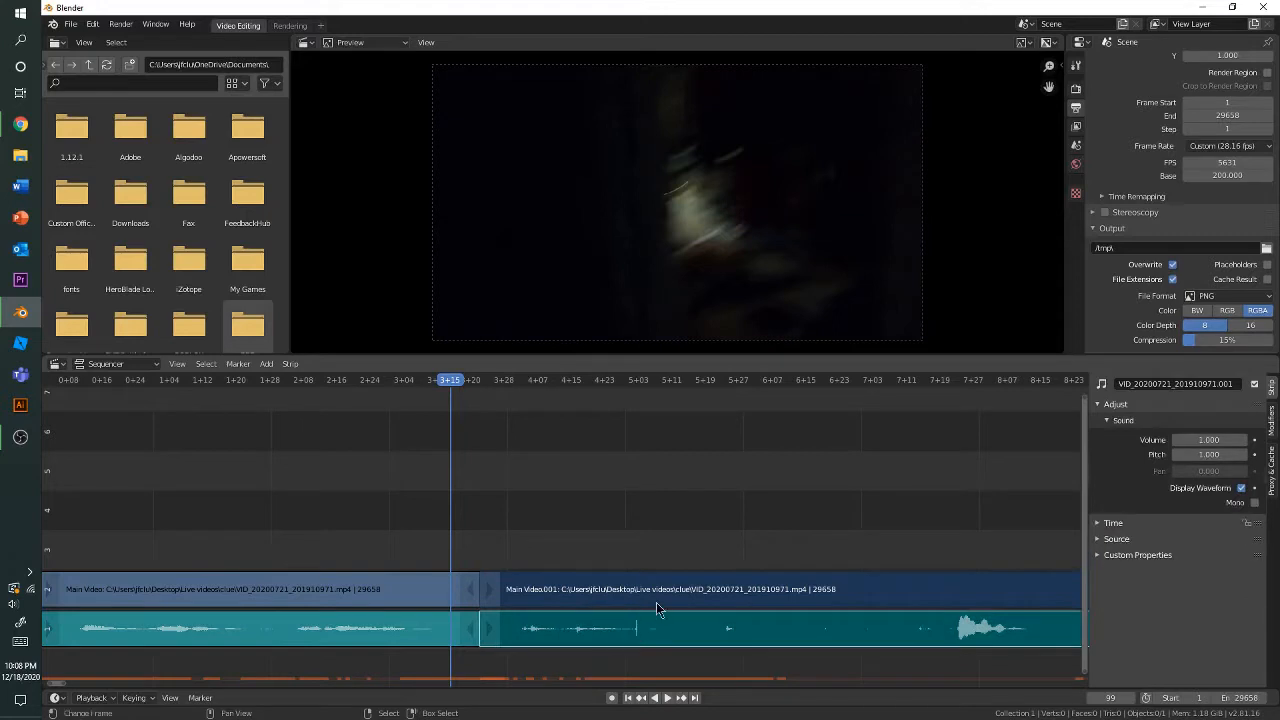
{"action": "mouse_move", "coordinate": [663, 601]}
{"action": "left_mouse_down"}
{"action": "mouse_move", "coordinate": [706, 600]}
{"action": "mouse_move", "coordinate": [674, 600]}
{"action": "left_mouse_up"}
Step: Play the clip past the seven-second mark, stop it and set the playhead to frame 210, just before the loud sound
{"action": "scroll", "coordinate": [402, 427], "scroll_direction": "right", "scroll_amount": 2, "text": "ctrl"}
{"action": "key", "text": "space"}
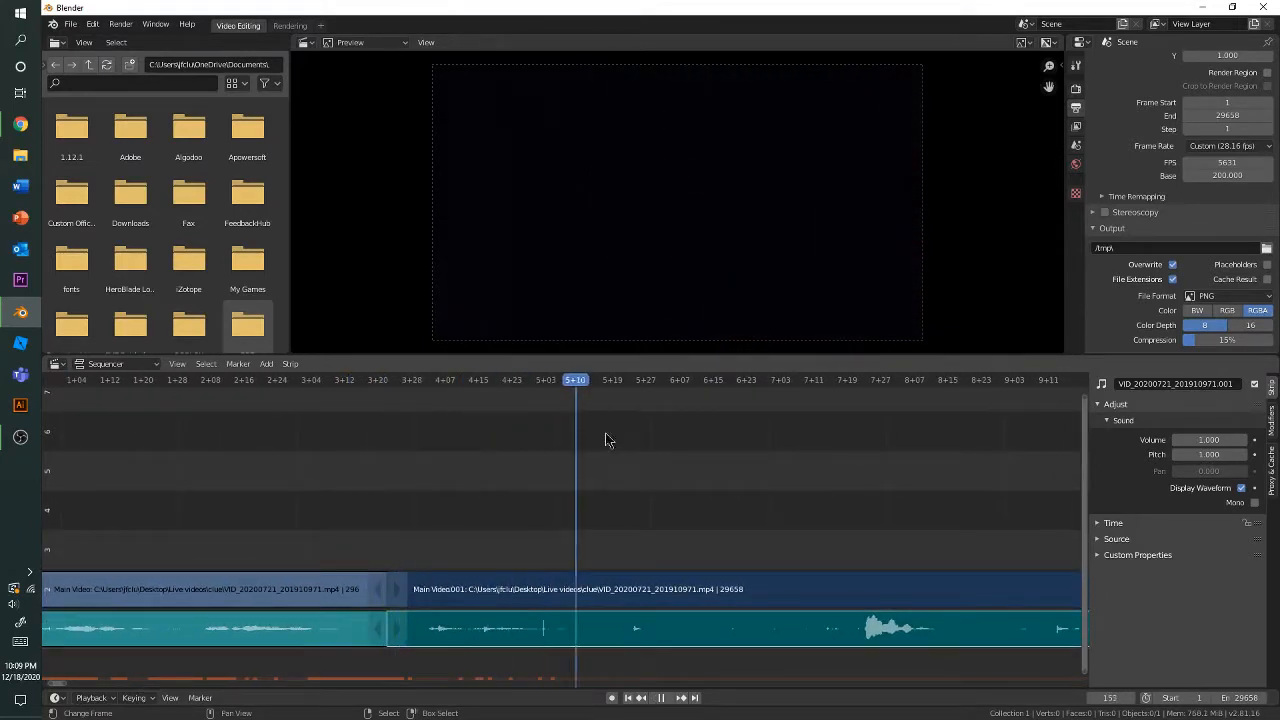
{"action": "scroll", "coordinate": [767, 502], "scroll_direction": "right", "scroll_amount": 1, "text": "ctrl"}
{"action": "scroll", "coordinate": [674, 431], "scroll_direction": "right", "scroll_amount": 3, "text": "ctrl"}
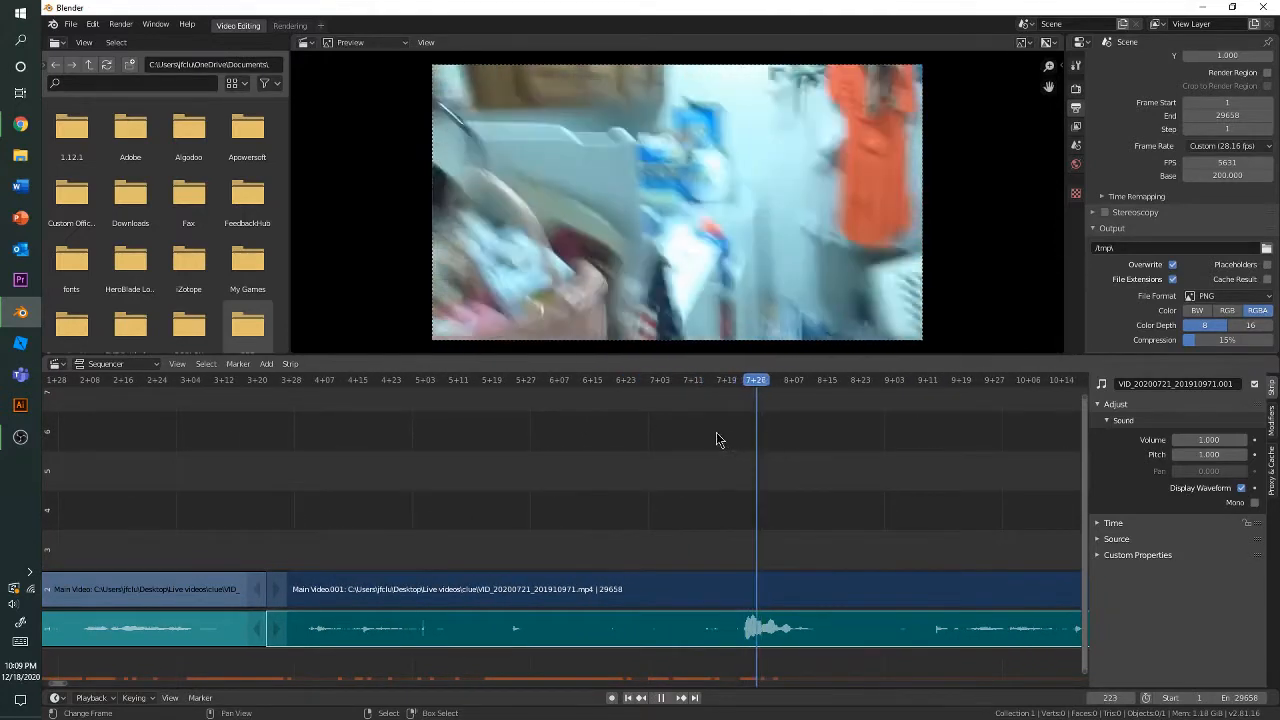
{"action": "left_click_drag", "start_coordinate": [717, 437], "coordinate": [703, 445]}
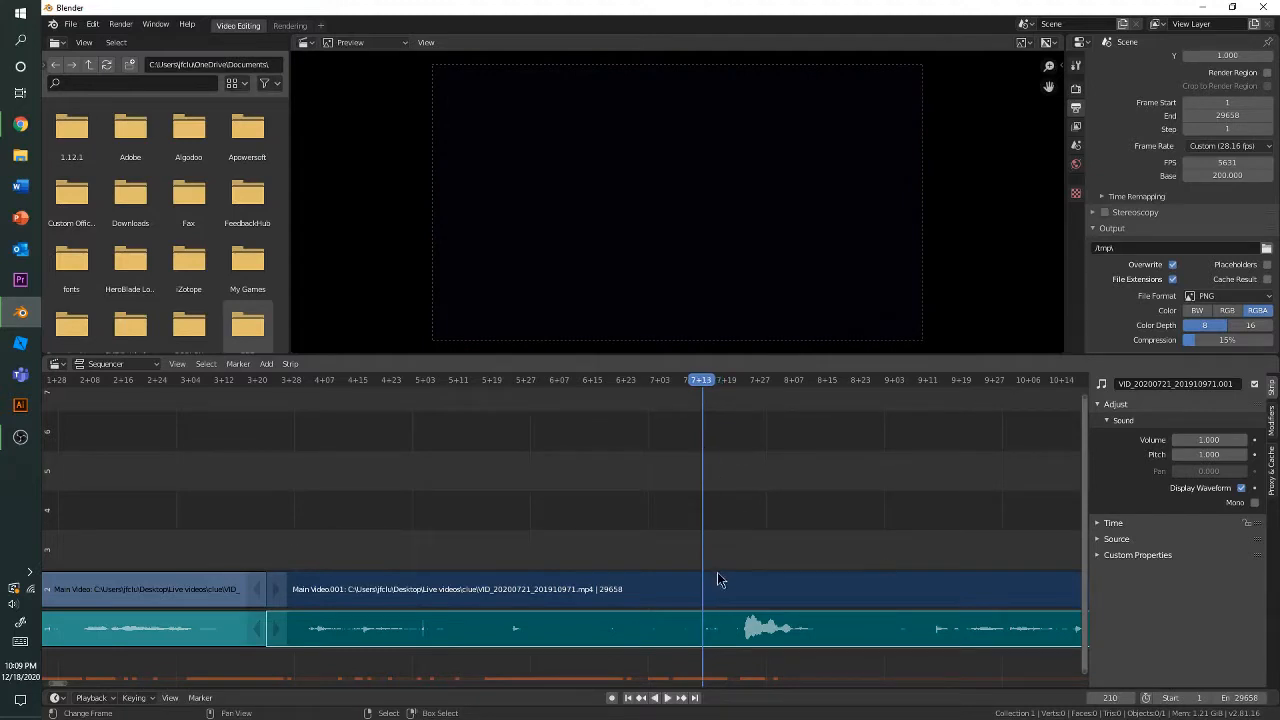
Step: Cut the second video piece and its sound at frame 210 and move the playhead back to frame 112
{"action": "left_click", "coordinate": [766, 598]}
{"action": "left_click", "coordinate": [769, 636]}
{"action": "key", "text": "k"}
{"action": "left_click_drag", "start_coordinate": [679, 402], "coordinate": [295, 566]}
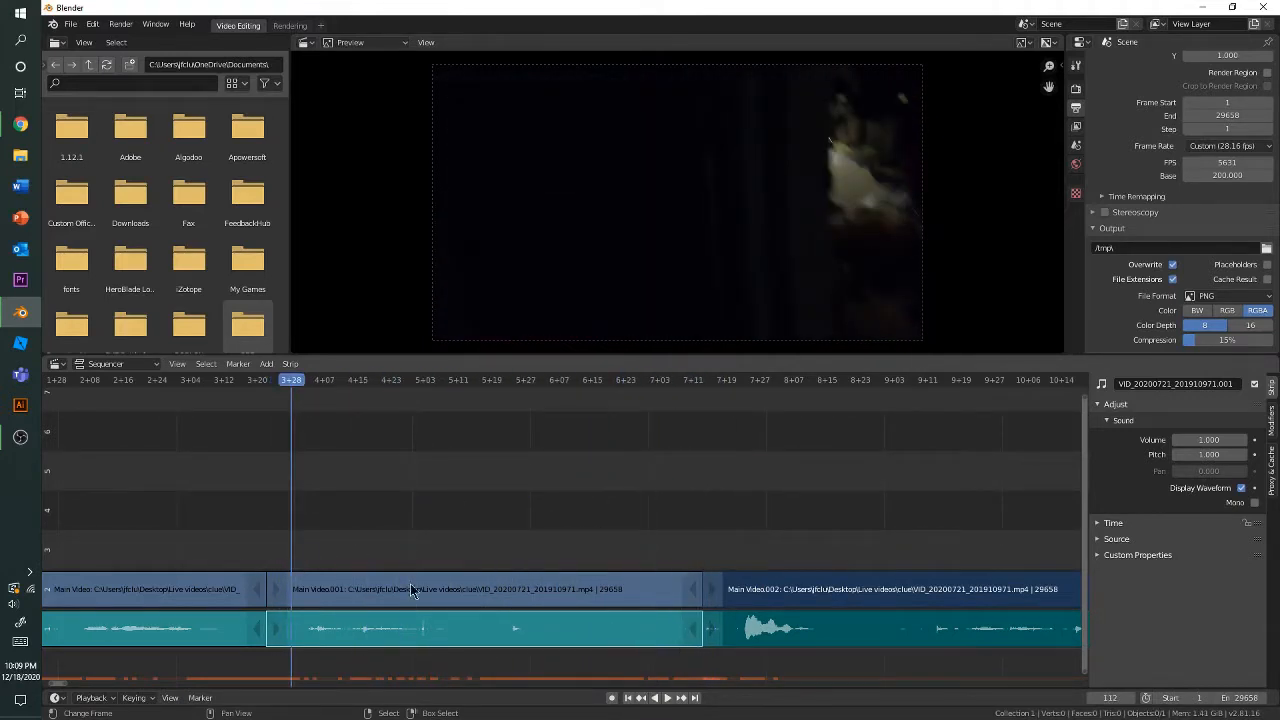
Step: Delete the middle video and sound pieces between the two cuts
{"action": "left_click", "coordinate": [410, 585]}
{"action": "left_click", "coordinate": [421, 628]}
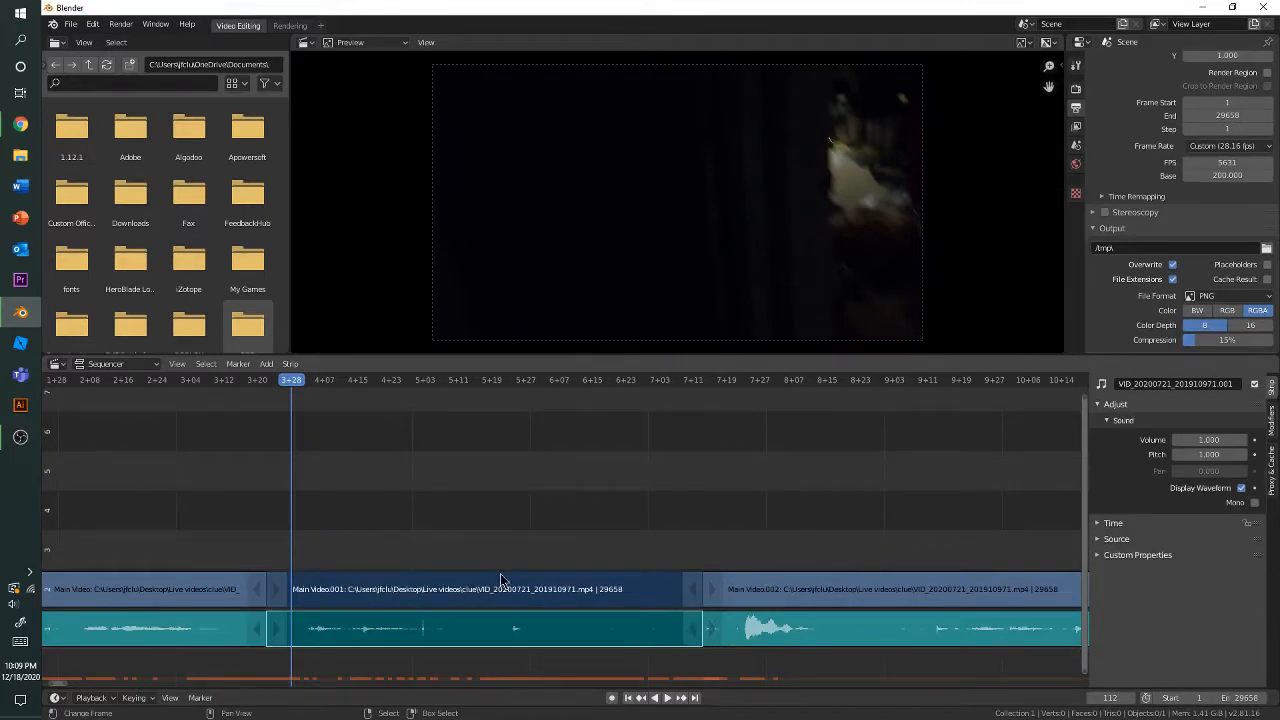
{"action": "key", "text": "x"}
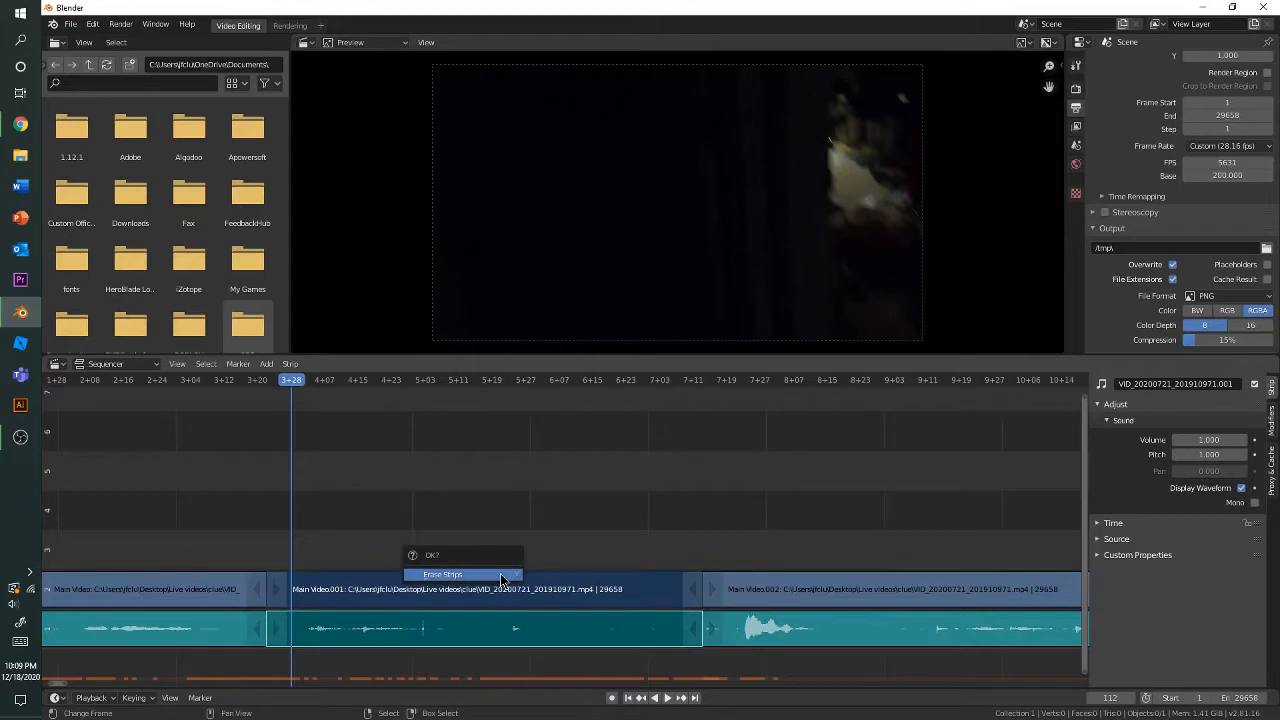
{"action": "left_click", "coordinate": [501, 576]}
{"action": "scroll", "coordinate": [420, 583], "scroll_direction": "up", "scroll_amount": 5, "text": "ctrl"}
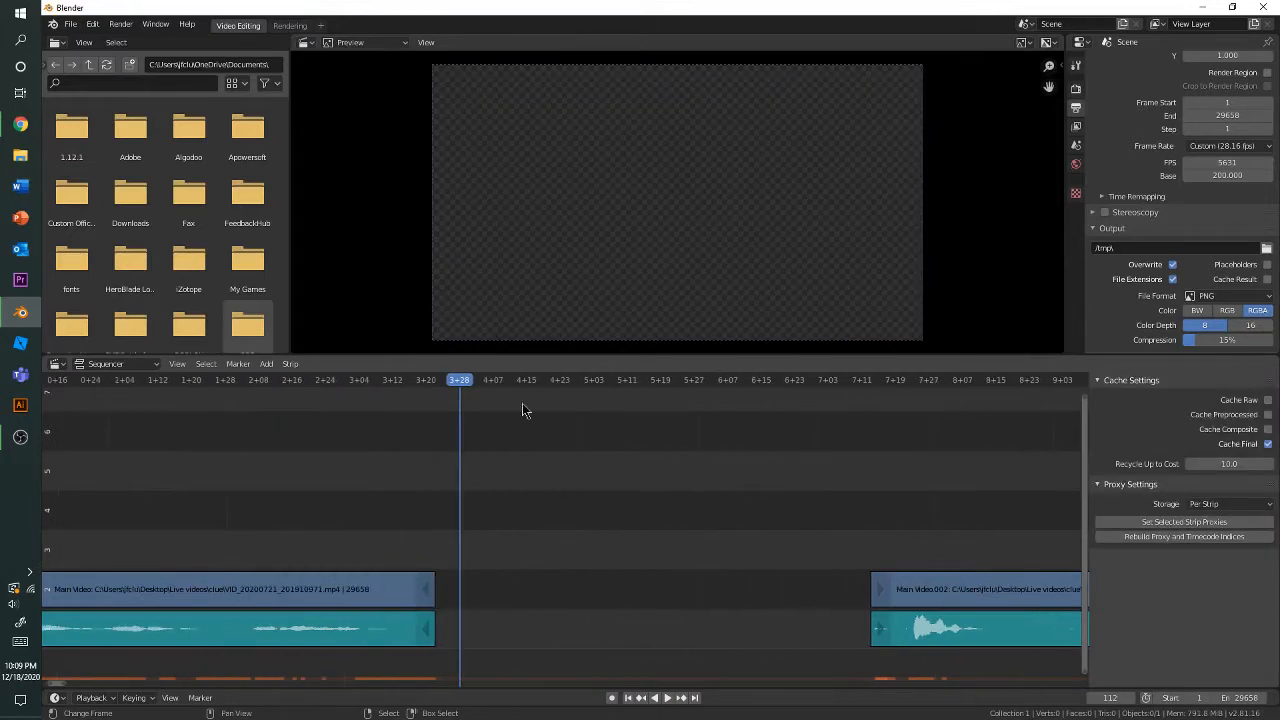
Step: Select the Main Video.002 strip together with its sound strip and place the playhead in the gap at frame 175
{"action": "mouse_move", "coordinate": [523, 409]}
{"action": "left_mouse_down"}
{"action": "mouse_move", "coordinate": [310, 414]}
{"action": "mouse_move", "coordinate": [997, 463]}
{"action": "mouse_move", "coordinate": [480, 486]}
{"action": "mouse_move", "coordinate": [579, 514]}
{"action": "mouse_move", "coordinate": [914, 514]}
{"action": "mouse_move", "coordinate": [386, 560]}
{"action": "mouse_move", "coordinate": [636, 627]}
{"action": "mouse_move", "coordinate": [434, 632]}
{"action": "mouse_move", "coordinate": [502, 632]}
{"action": "left_mouse_up"}
{"action": "left_click", "coordinate": [993, 590]}
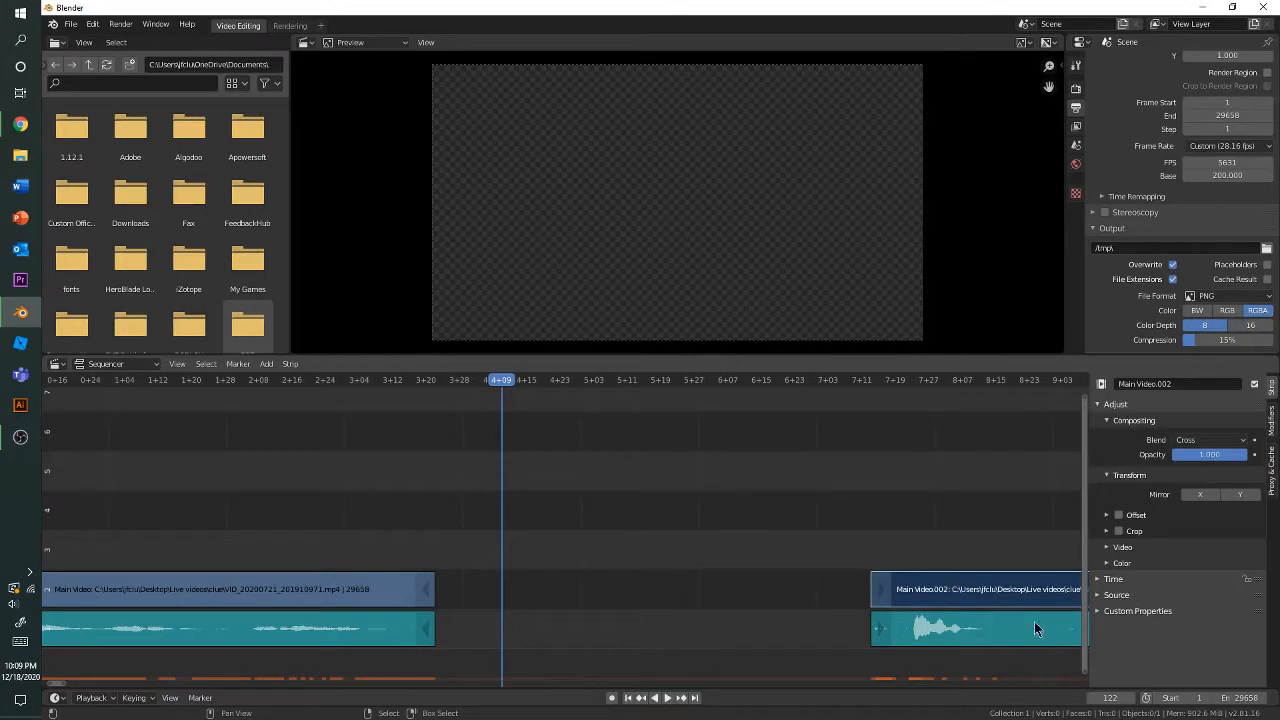
{"action": "left_click", "coordinate": [1034, 621]}
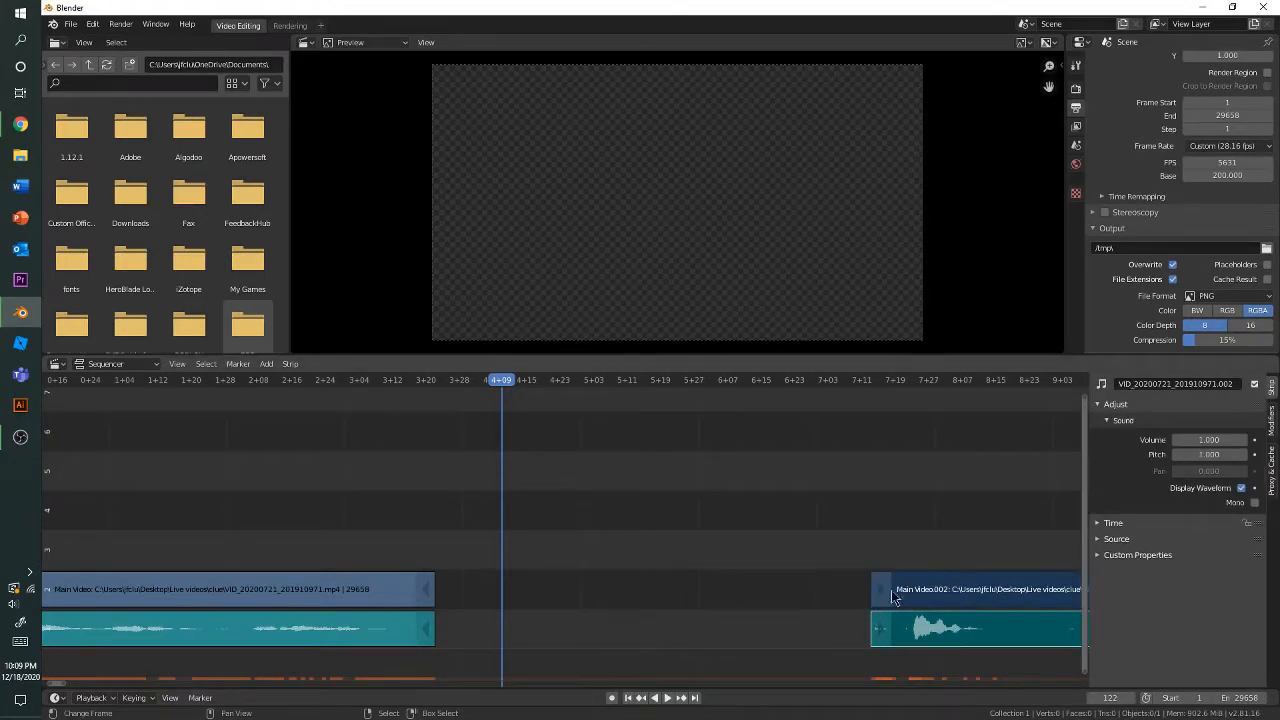
{"action": "scroll", "coordinate": [590, 562], "scroll_direction": "right", "scroll_amount": 2}
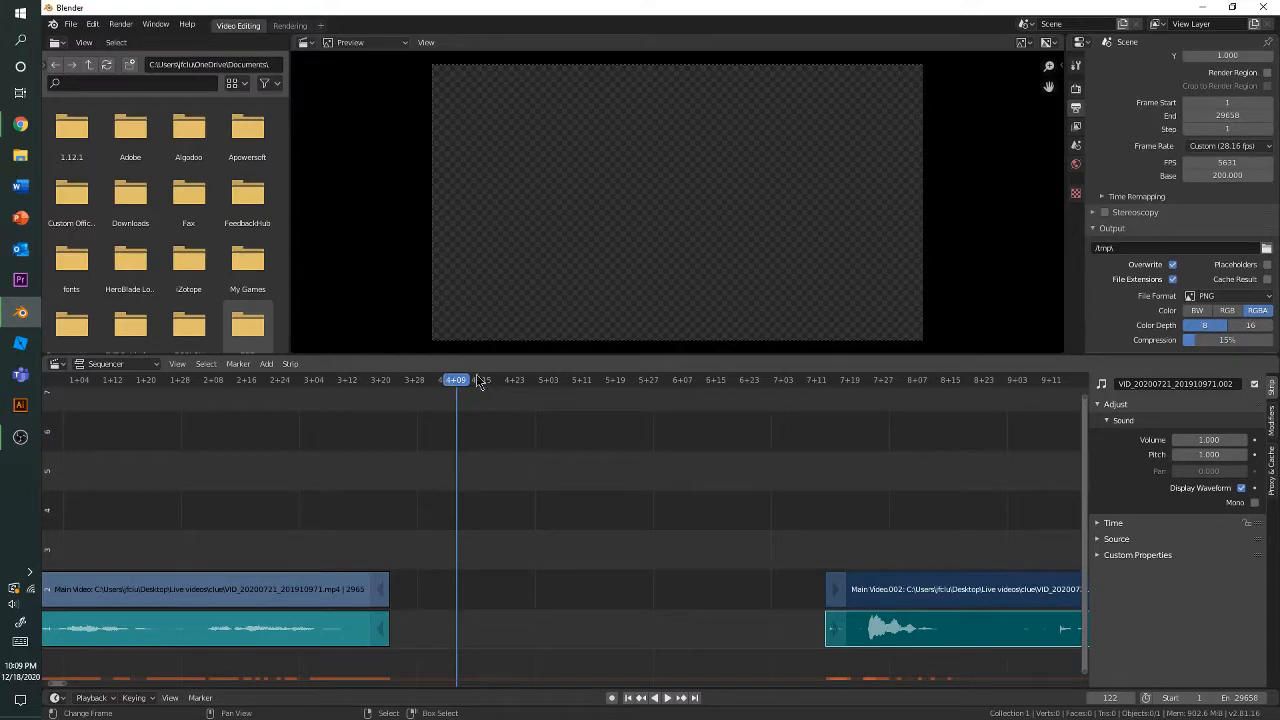
{"action": "left_click_drag", "start_coordinate": [479, 382], "coordinate": [720, 418]}
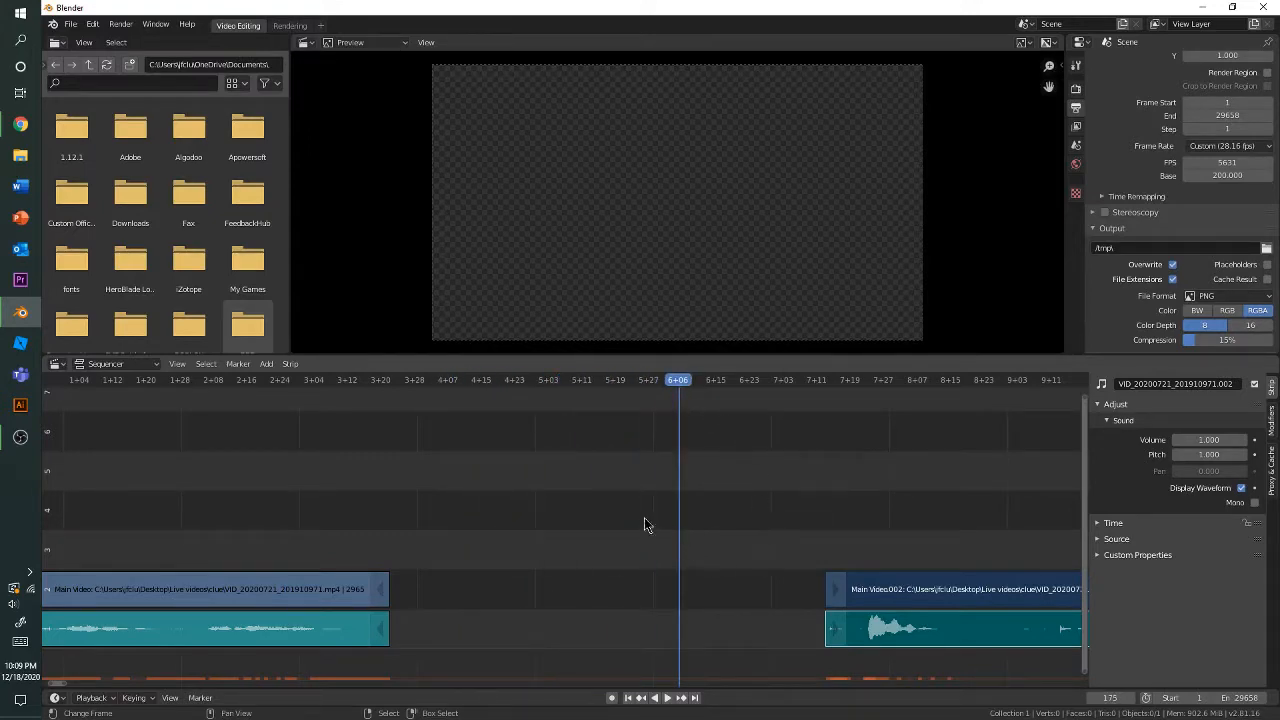
{"action": "scroll", "coordinate": [645, 500], "scroll_direction": "right", "scroll_amount": 4, "text": "ctrl"}
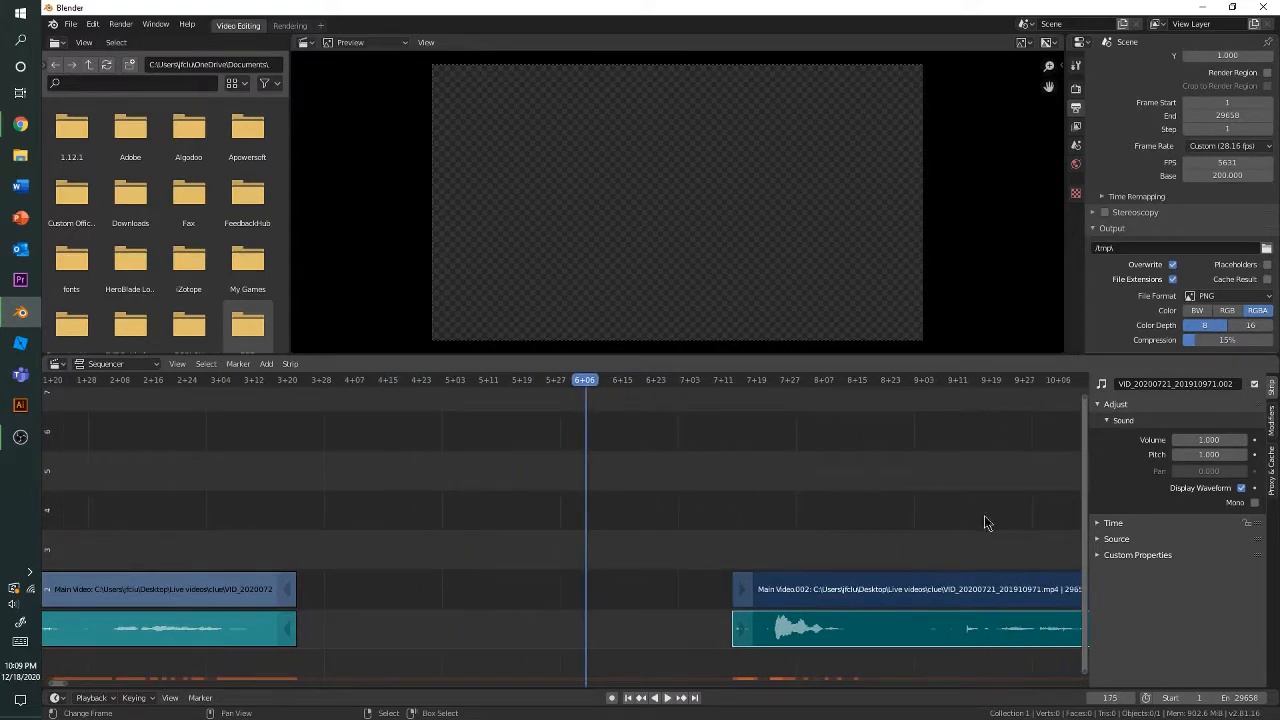
{"action": "scroll", "coordinate": [803, 517], "scroll_direction": "left", "scroll_amount": 6, "text": "ctrl"}
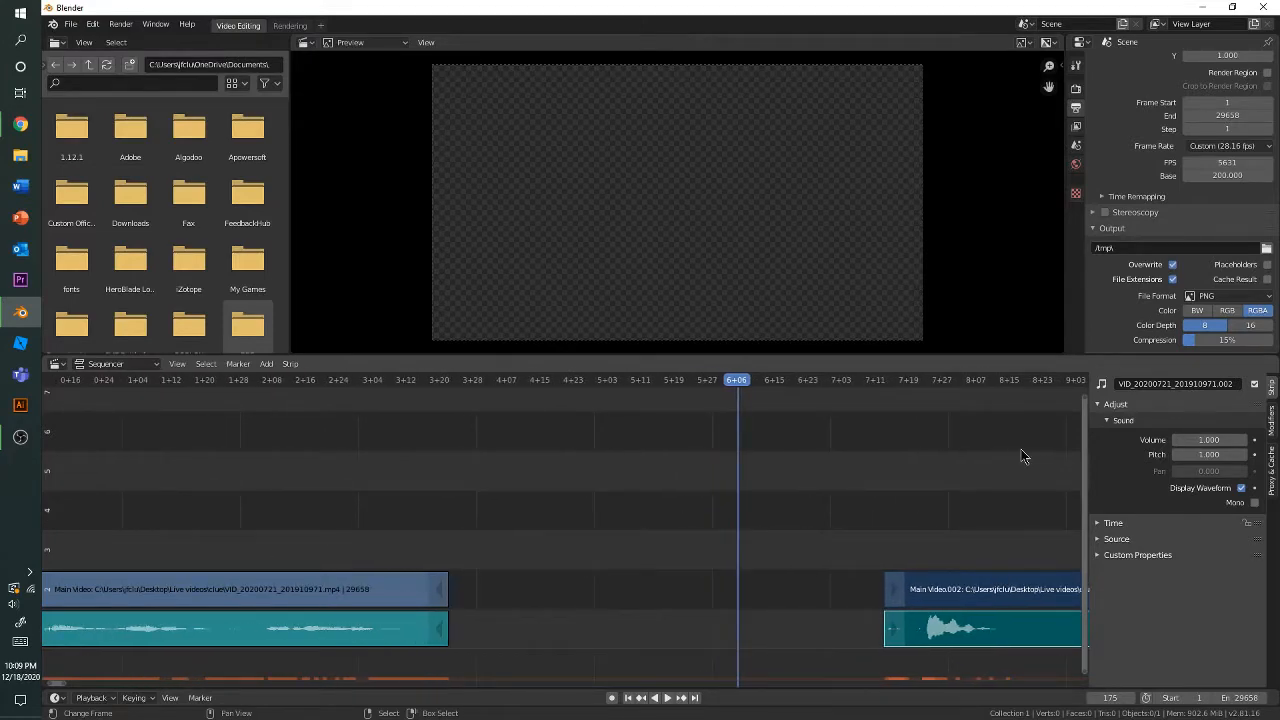
Step: Slide the selected Main Video.002 and sound strips along the X axis to start at frame 106, directly after the first pieces
{"action": "key", "text": "g"}
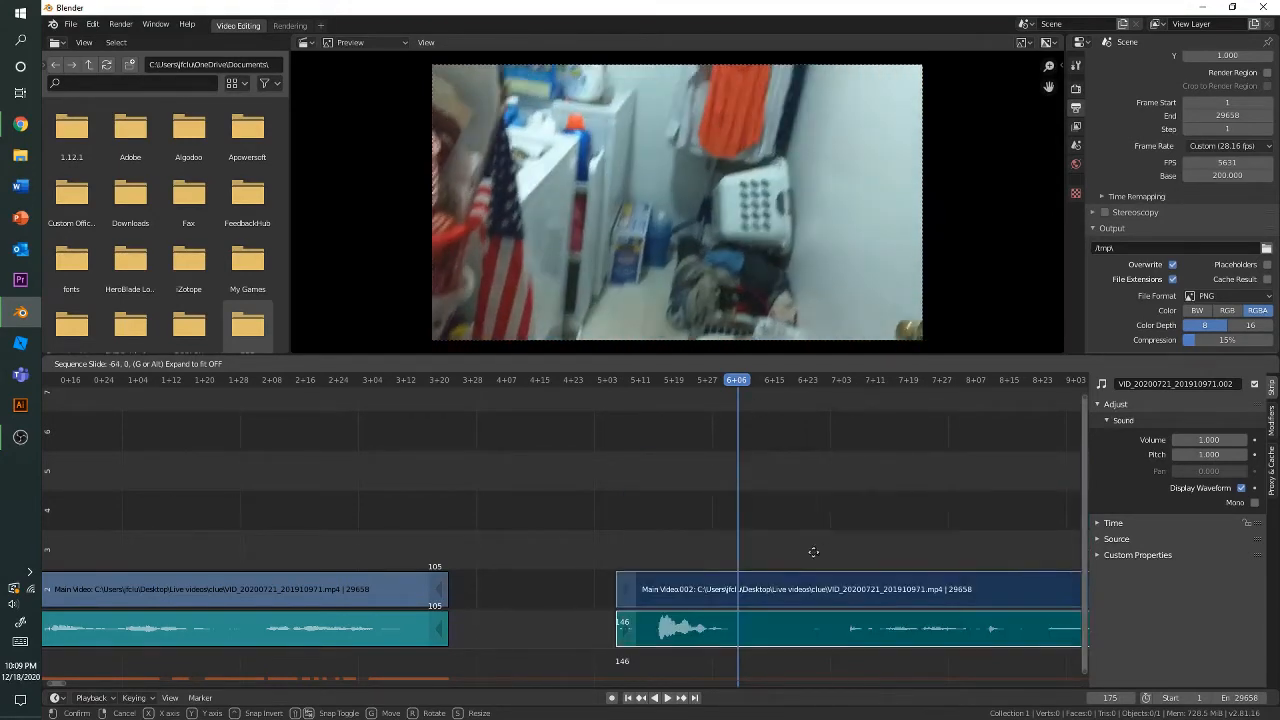
{"action": "left_click", "coordinate": [995, 466]}
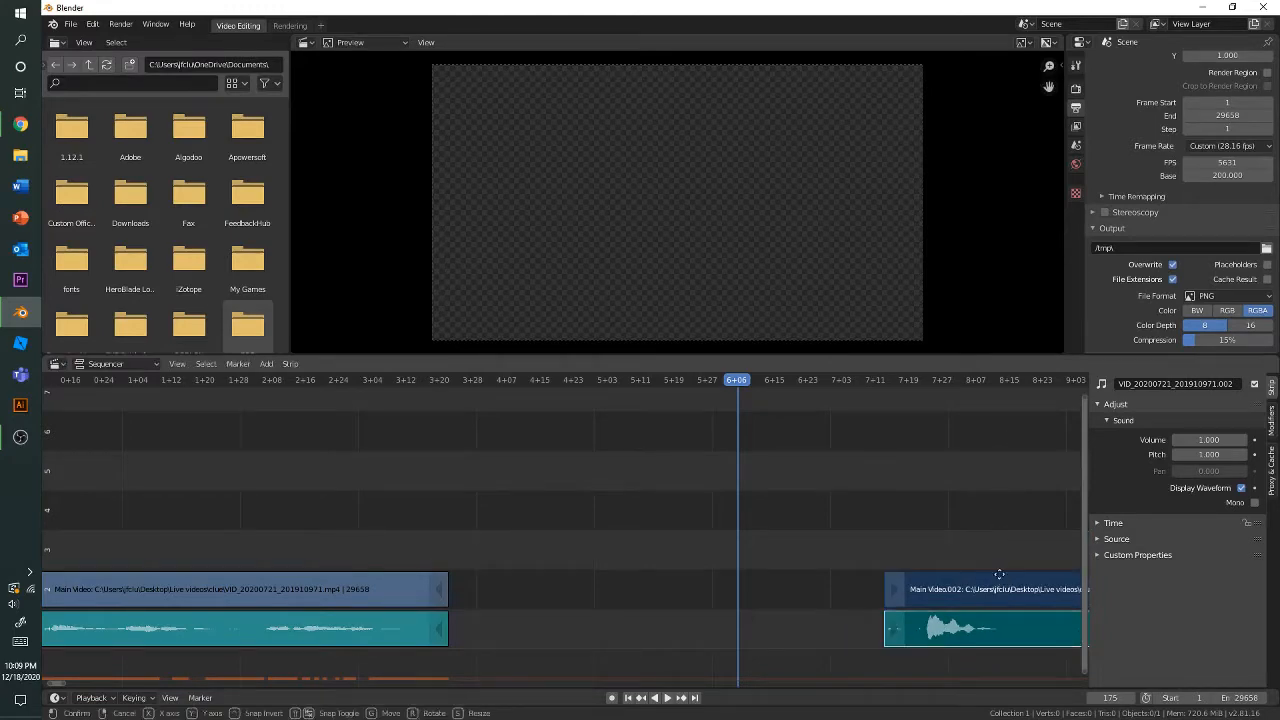
{"action": "key", "text": "g"}
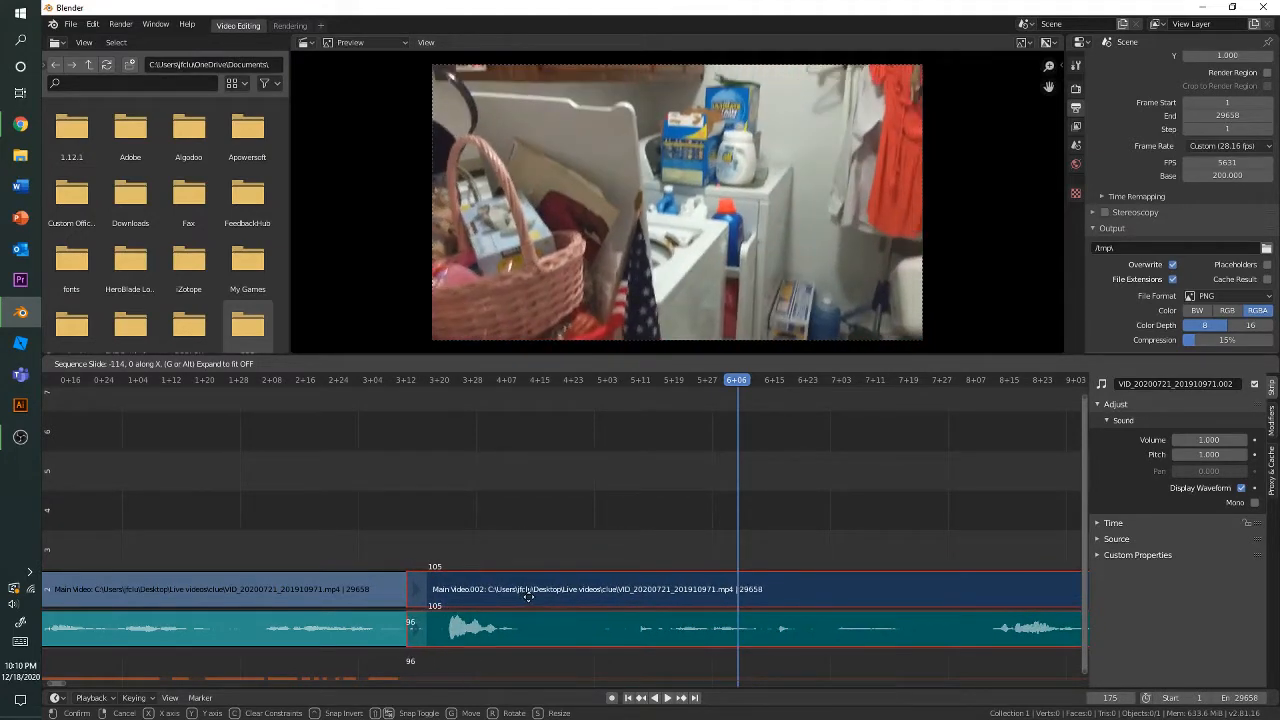
{"action": "left_click", "coordinate": [558, 597]}
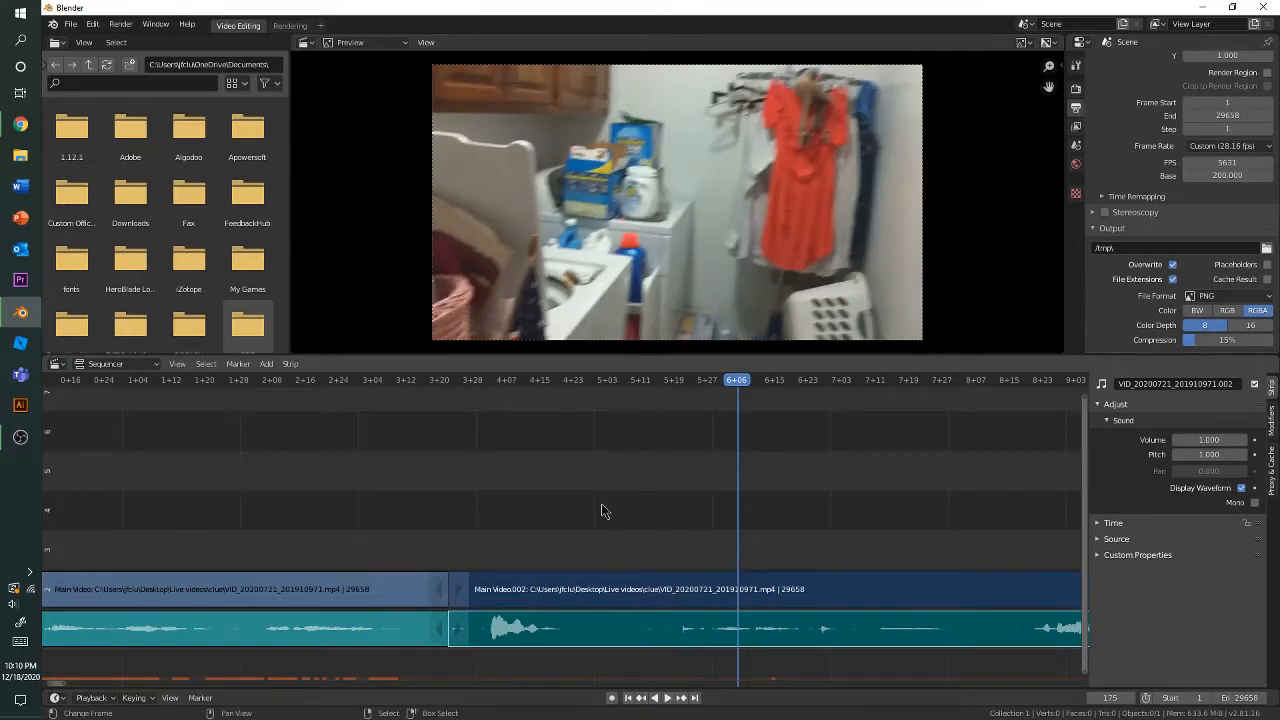
Step: Play the video across the join at frame 106 twice, starting just before the cut, to check the transition
{"action": "key", "text": "space"}
{"action": "left_click_drag", "start_coordinate": [640, 403], "coordinate": [428, 434]}
{"action": "key", "text": "space"}
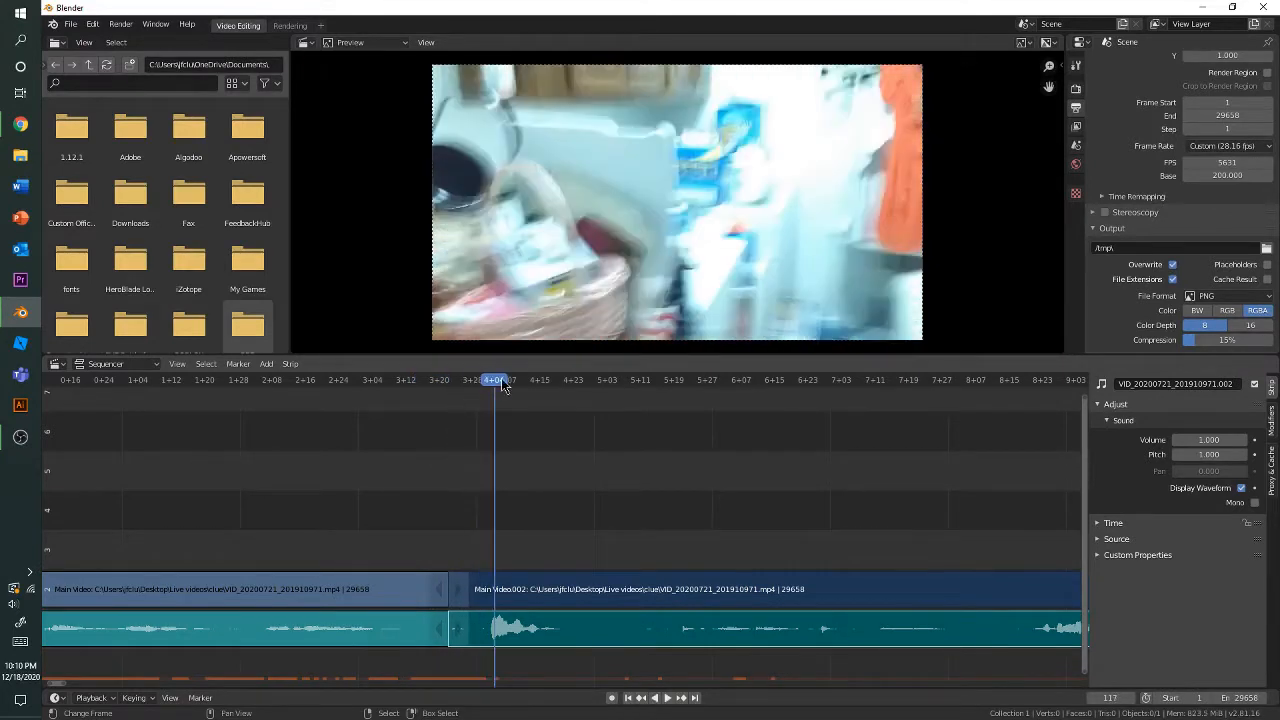
{"action": "left_click_drag", "start_coordinate": [493, 383], "coordinate": [440, 413]}
{"action": "middle_click_drag", "start_coordinate": [486, 508], "coordinate": [600, 500]}
{"action": "key", "text": "space"}
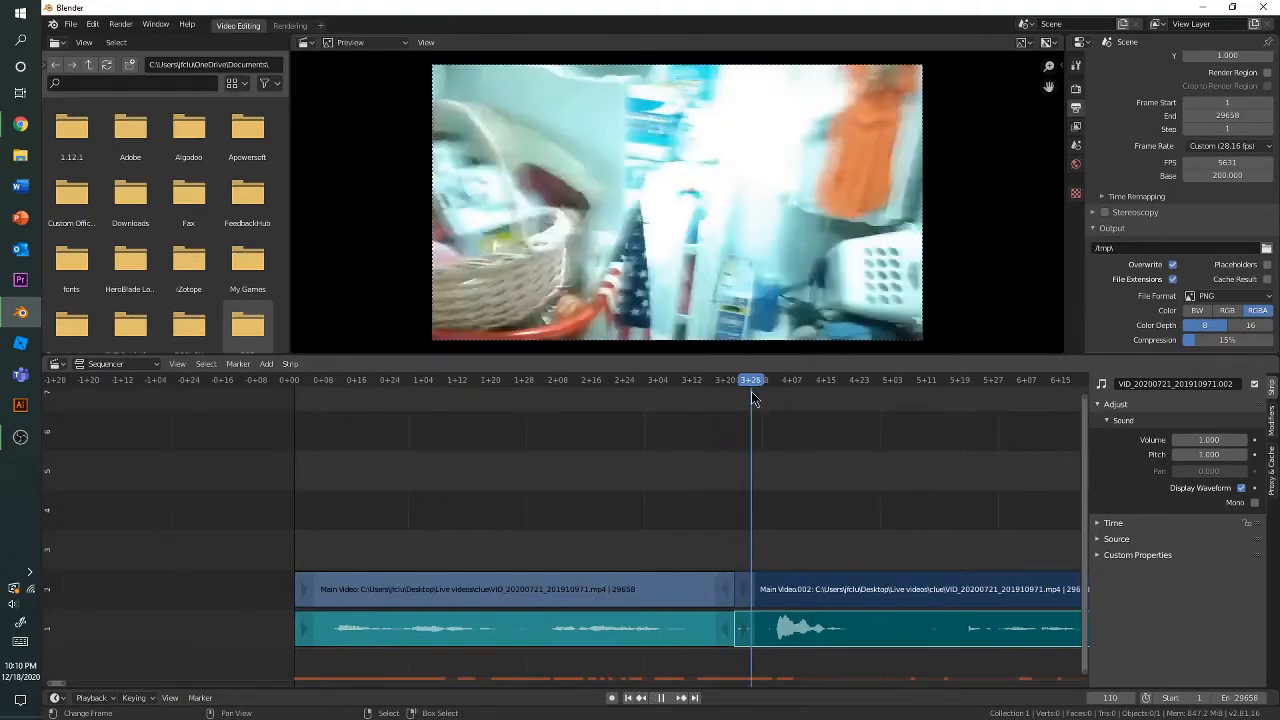
{"action": "key", "text": "space"}
{"action": "middle_click_drag", "start_coordinate": [887, 483], "coordinate": [660, 468]}
{"action": "middle_click_drag", "start_coordinate": [517, 554], "coordinate": [625, 503]}
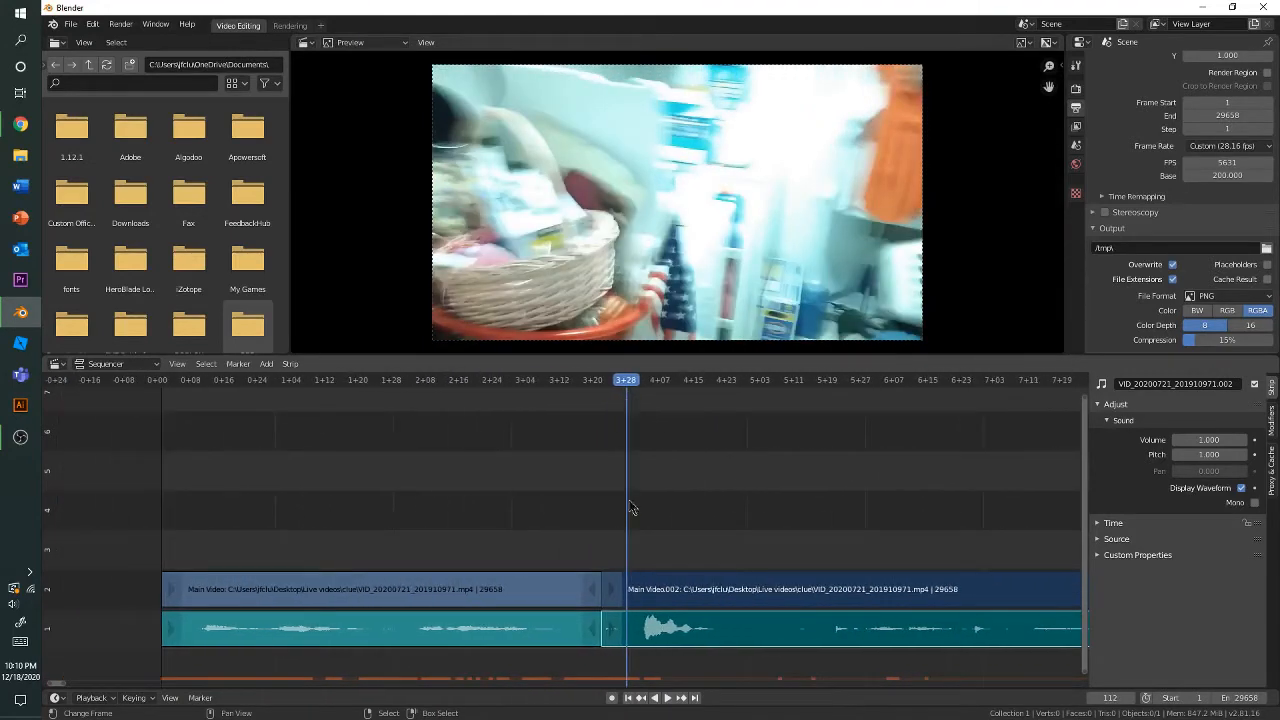
Step: Deselect the video strip, return the playhead to frame 1 and add a Text strip there on channel 3
{"action": "right_click", "coordinate": [622, 386]}
{"action": "mouse_move", "coordinate": [622, 386]}
{"action": "left_mouse_down"}
{"action": "mouse_move", "coordinate": [325, 436]}
{"action": "mouse_move", "coordinate": [306, 457]}
{"action": "mouse_move", "coordinate": [191, 474]}
{"action": "mouse_move", "coordinate": [233, 482]}
{"action": "mouse_move", "coordinate": [164, 489]}
{"action": "left_mouse_up"}
{"action": "key", "text": "space"}
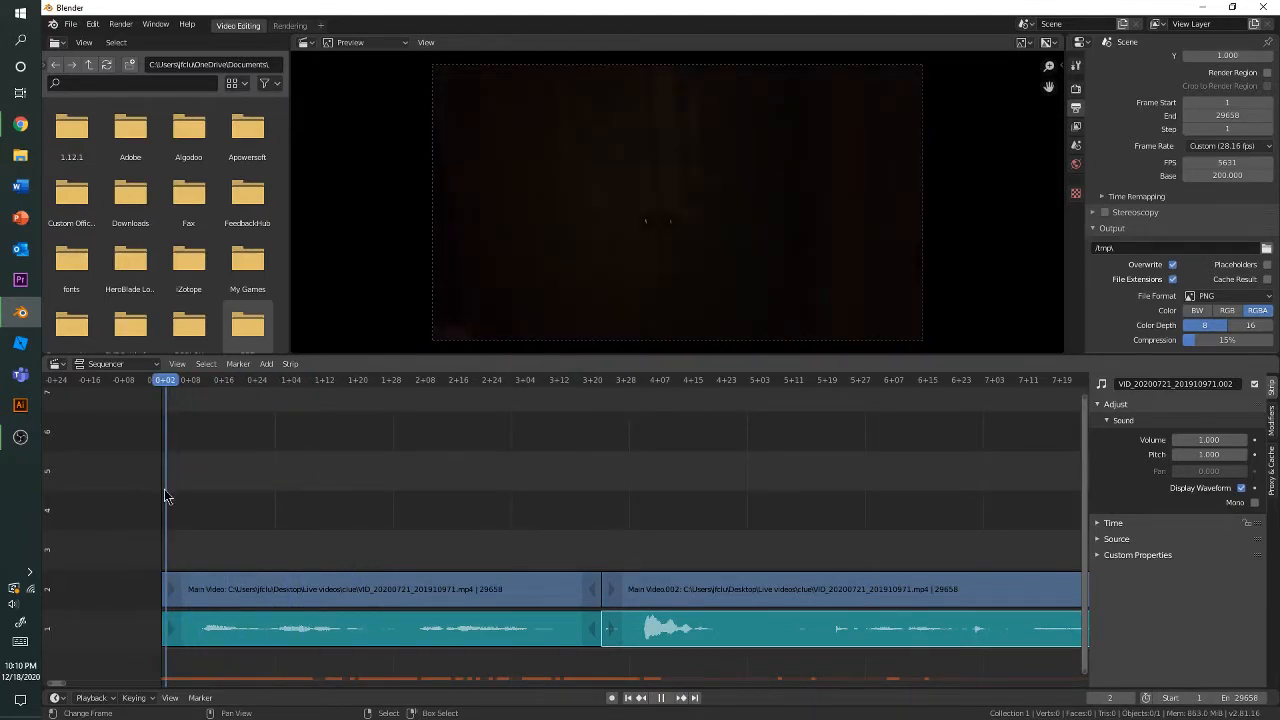
{"action": "left_click", "coordinate": [266, 364]}
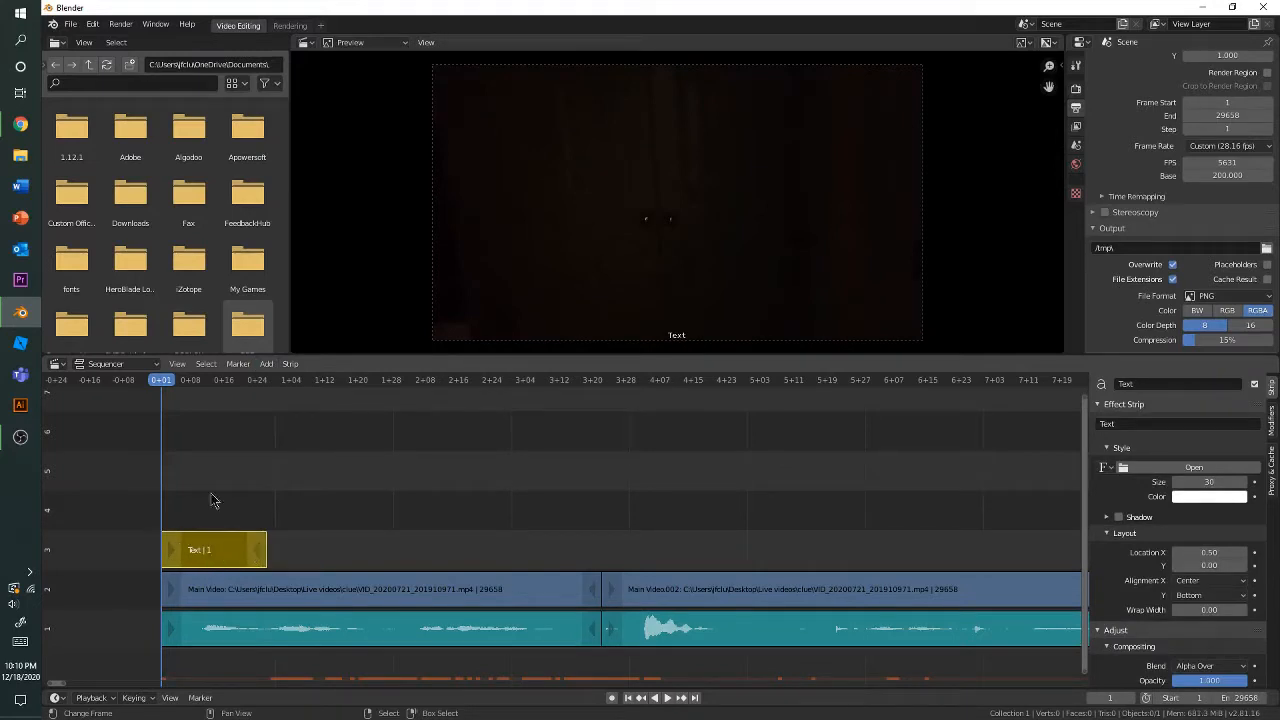
Step: Play past the end of the Text strip and examine its time settings, including start, duration and end
{"action": "key", "text": "space"}
{"action": "key", "text": "space"}
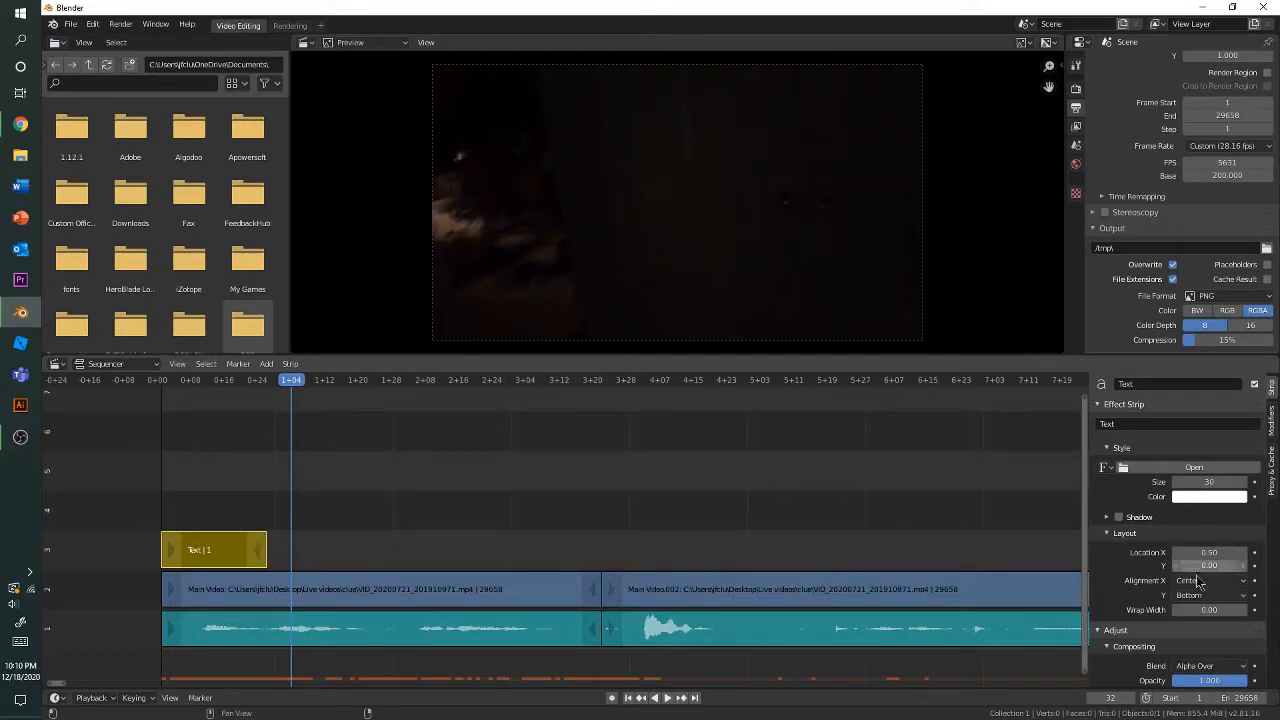
{"action": "scroll", "coordinate": [1190, 560], "scroll_direction": "down", "scroll_amount": 2}
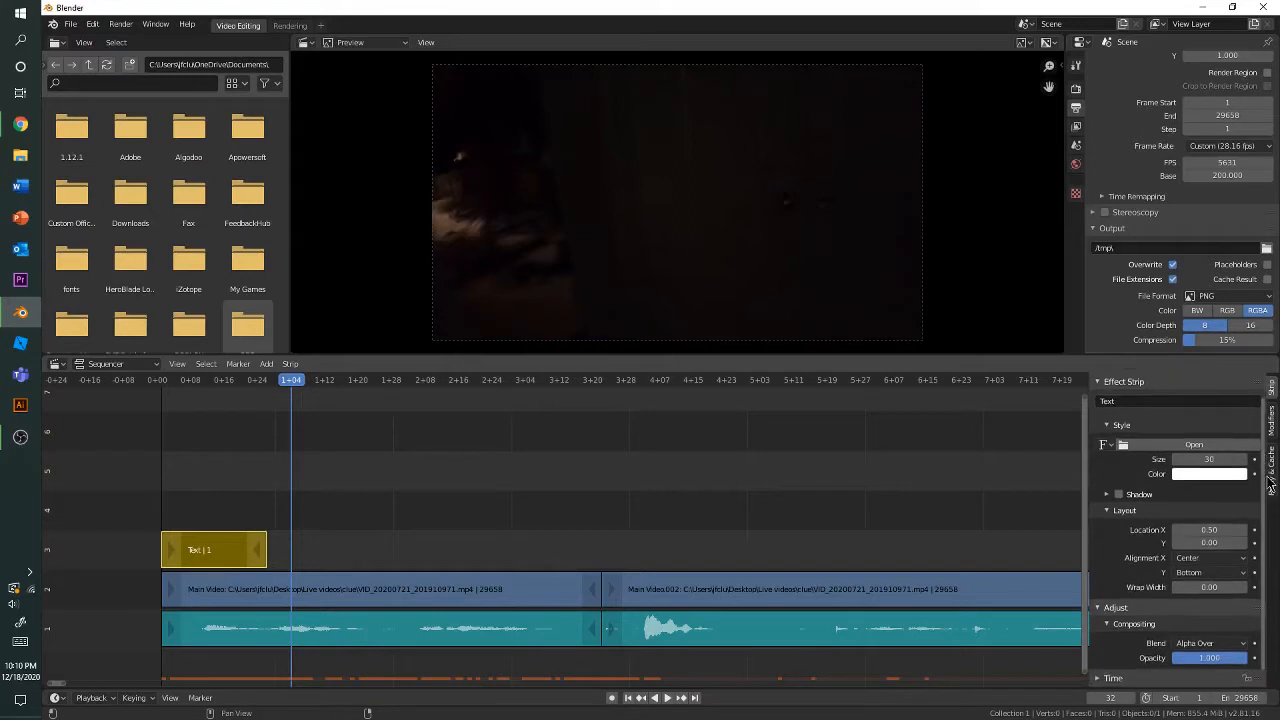
{"action": "left_click", "coordinate": [1113, 664]}
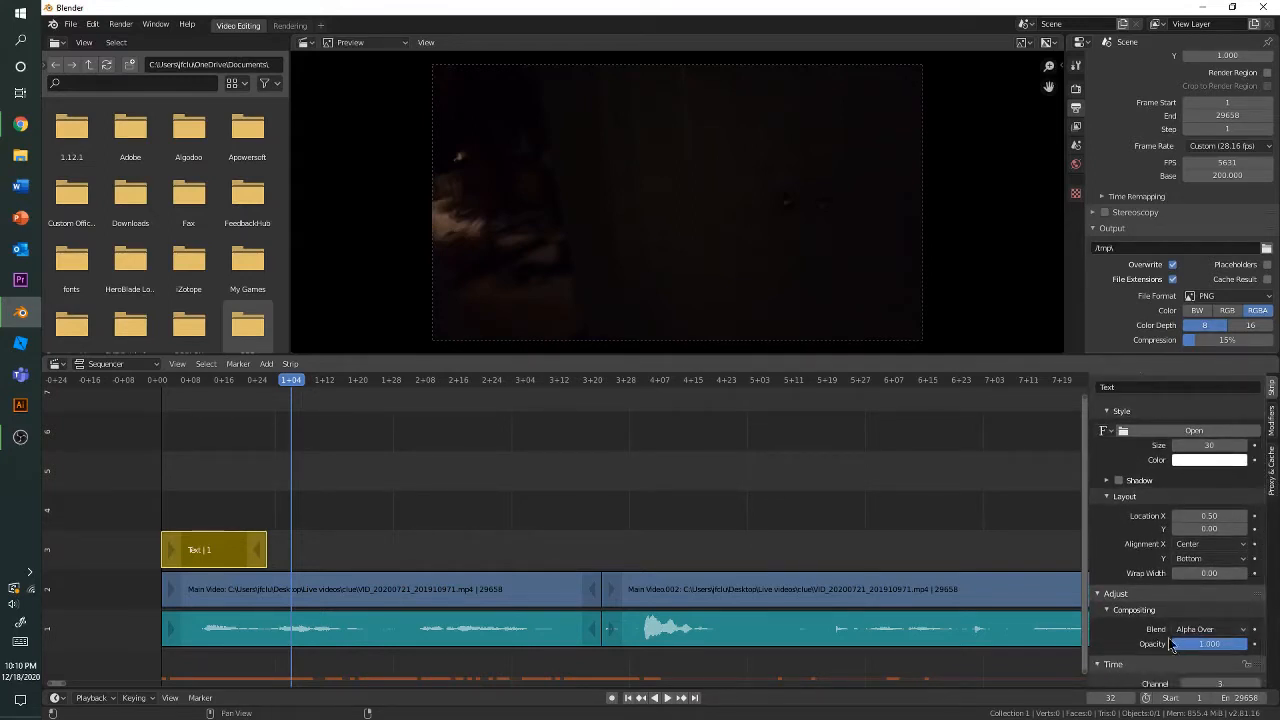
{"action": "scroll", "coordinate": [1175, 640], "scroll_direction": "down", "scroll_amount": 3}
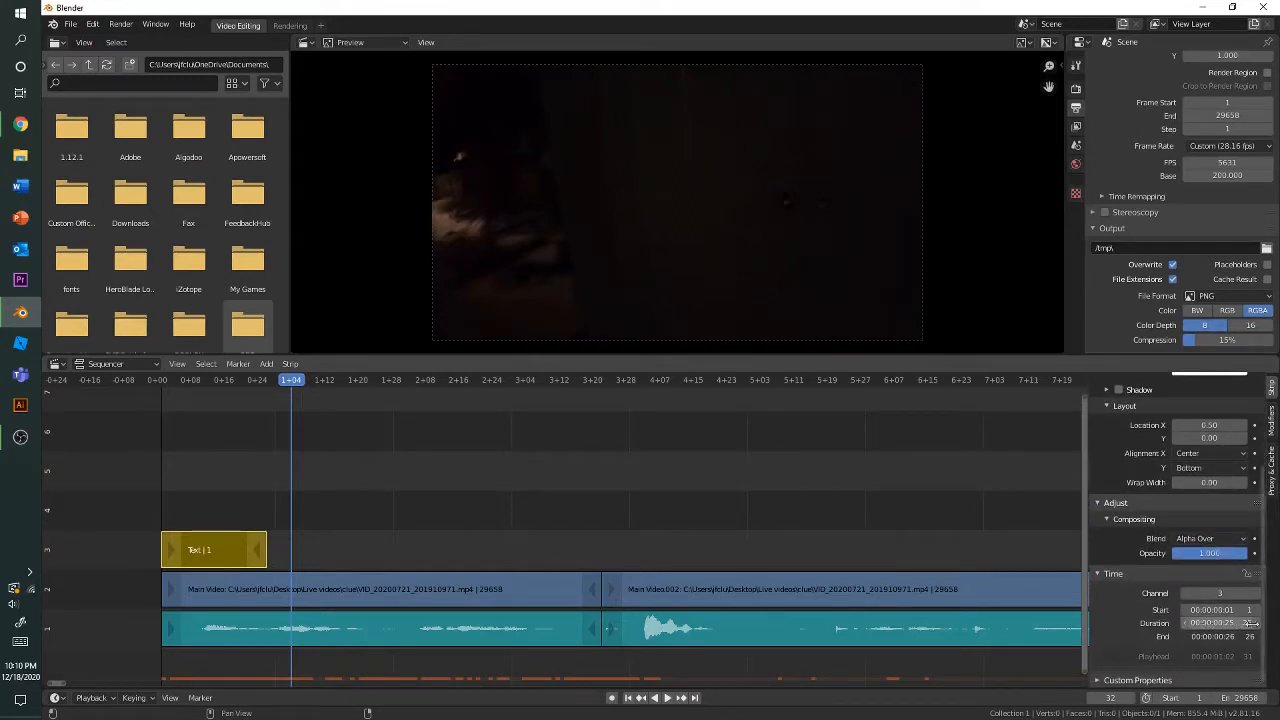
{"action": "scroll", "coordinate": [1268, 604], "scroll_direction": "up", "scroll_amount": 5}
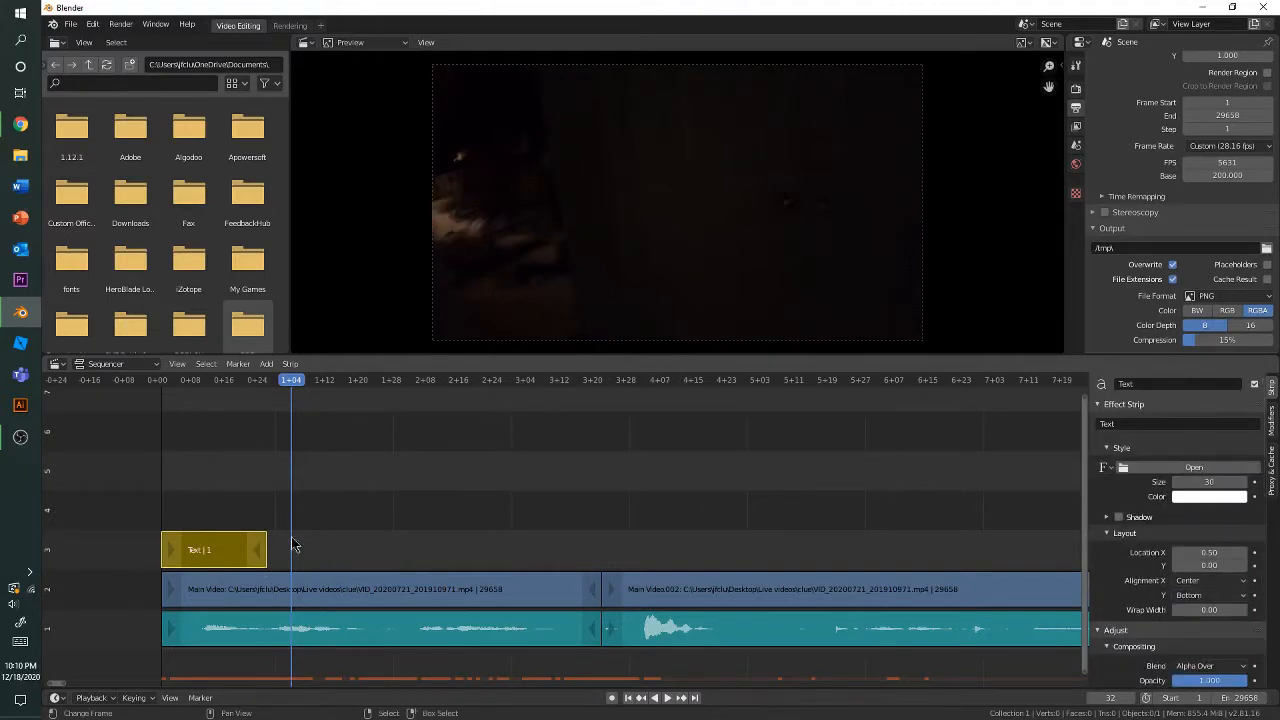
Step: Extend the end of the Text strip to frame 105, matching the end of the first video piece
{"action": "left_click", "coordinate": [260, 550]}
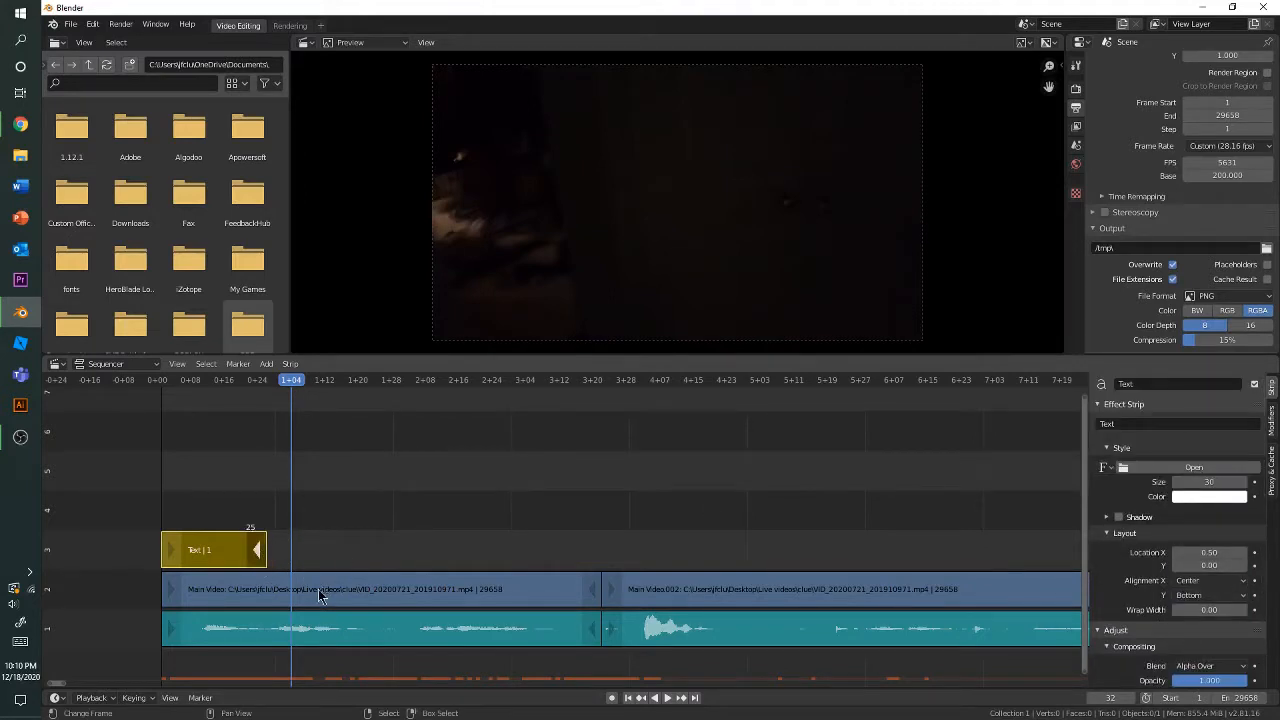
{"action": "key", "text": "g"}
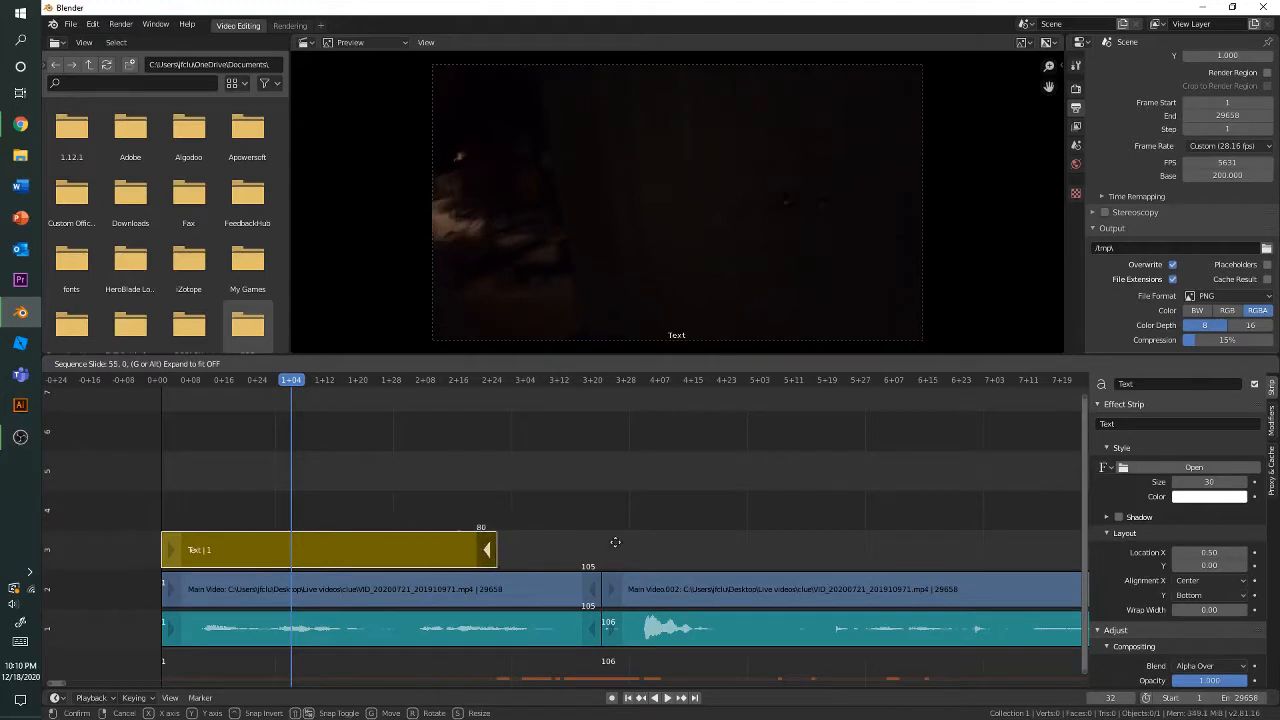
{"action": "left_click", "coordinate": [700, 555]}
{"action": "middle_click_drag", "start_coordinate": [317, 496], "coordinate": [369, 466]}
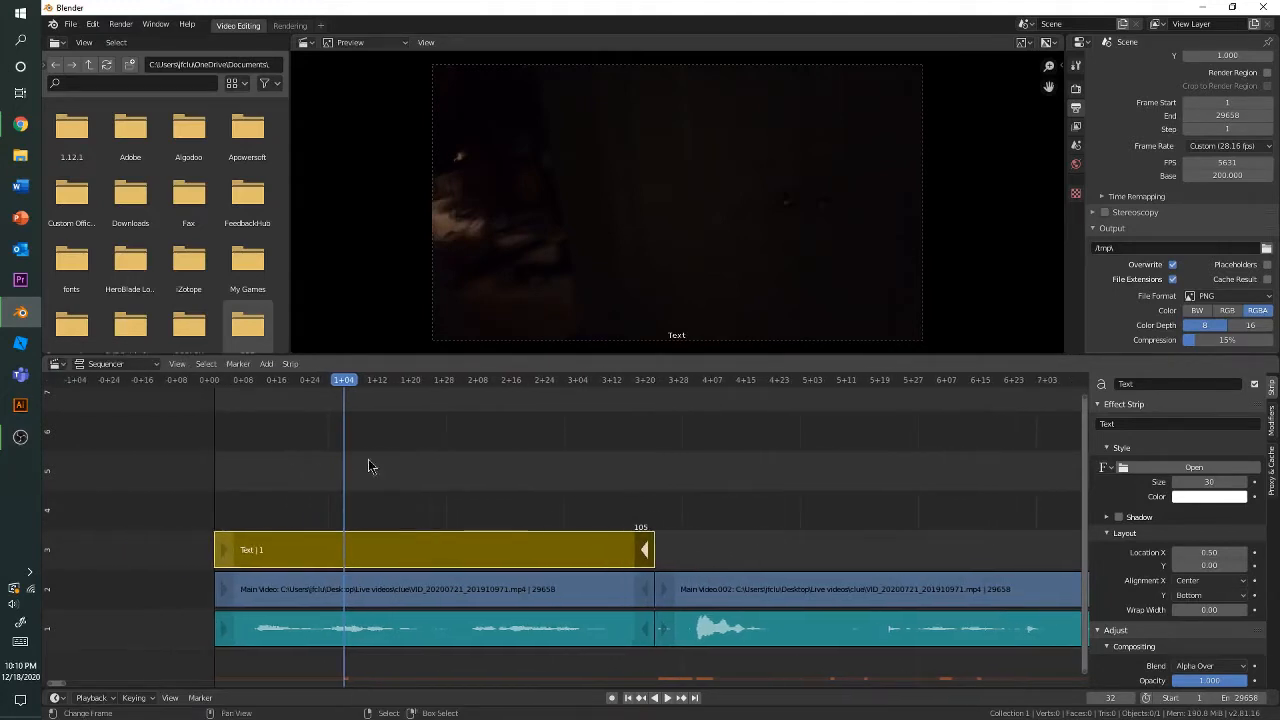
Step: Move the playhead to frame 37 and change the Text strip's content to "Directed by" followed by the director's first name
{"action": "left_click_drag", "start_coordinate": [316, 389], "coordinate": [364, 428]}
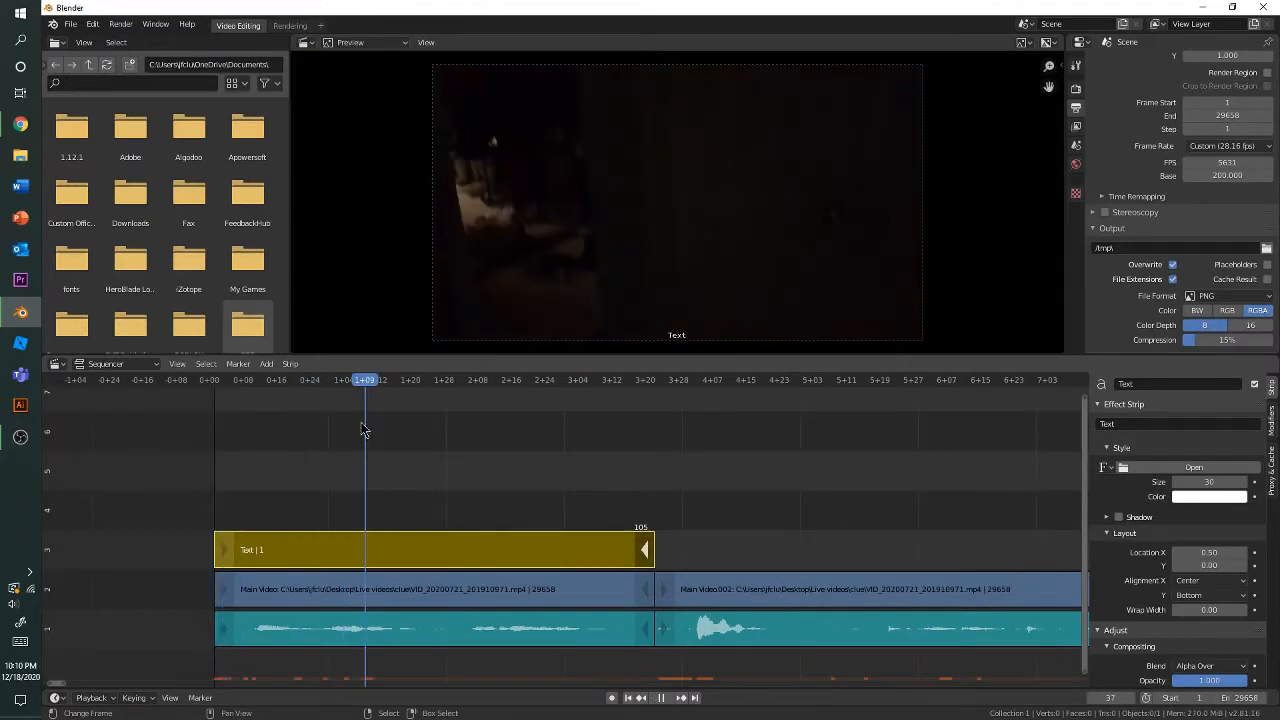
{"action": "left_click", "coordinate": [1186, 426]}
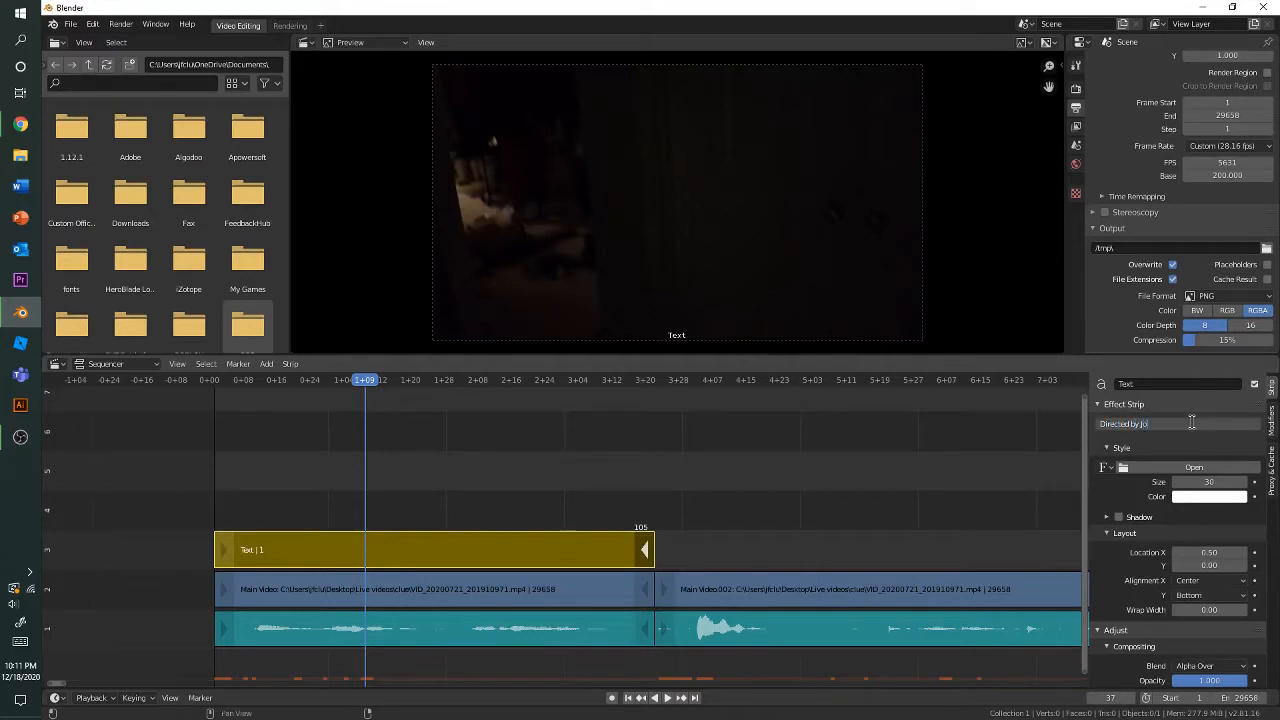
{"action": "key", "text": "Return"}
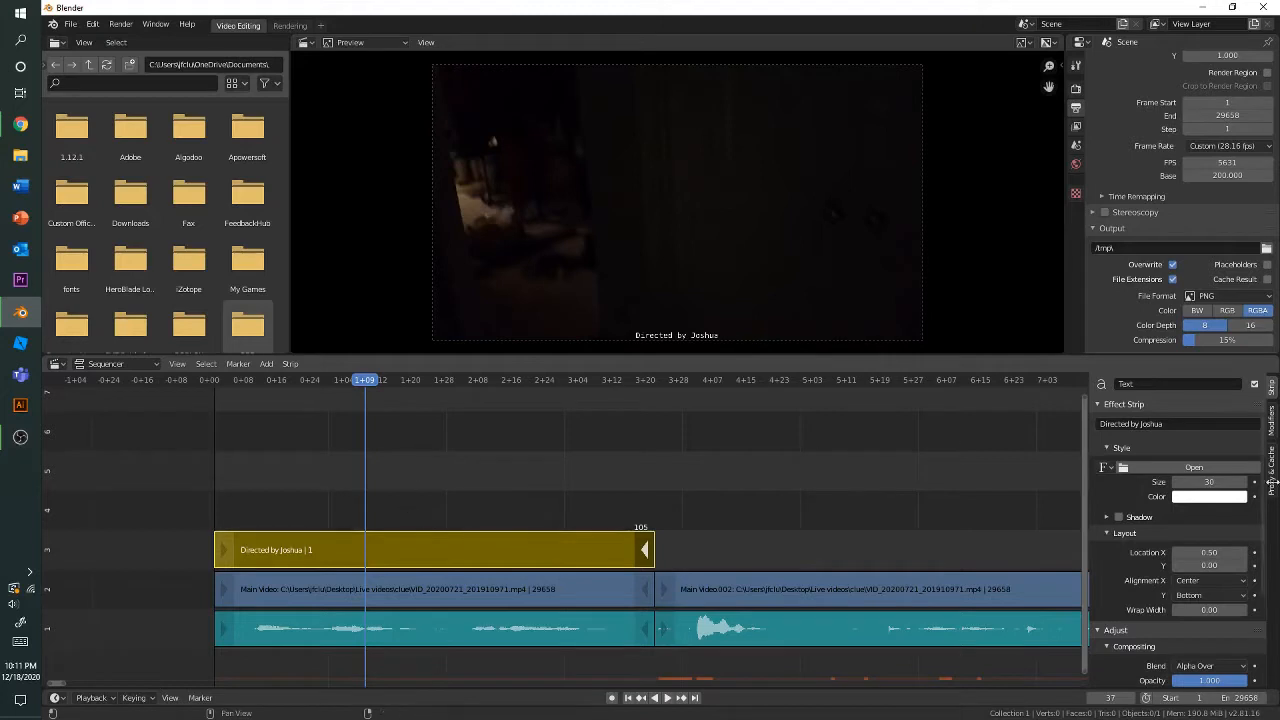
Step: Set the Text strip's font size to 50 and change its colour to red
{"action": "left_click", "coordinate": [1208, 482]}
{"action": "key", "text": "Return"}
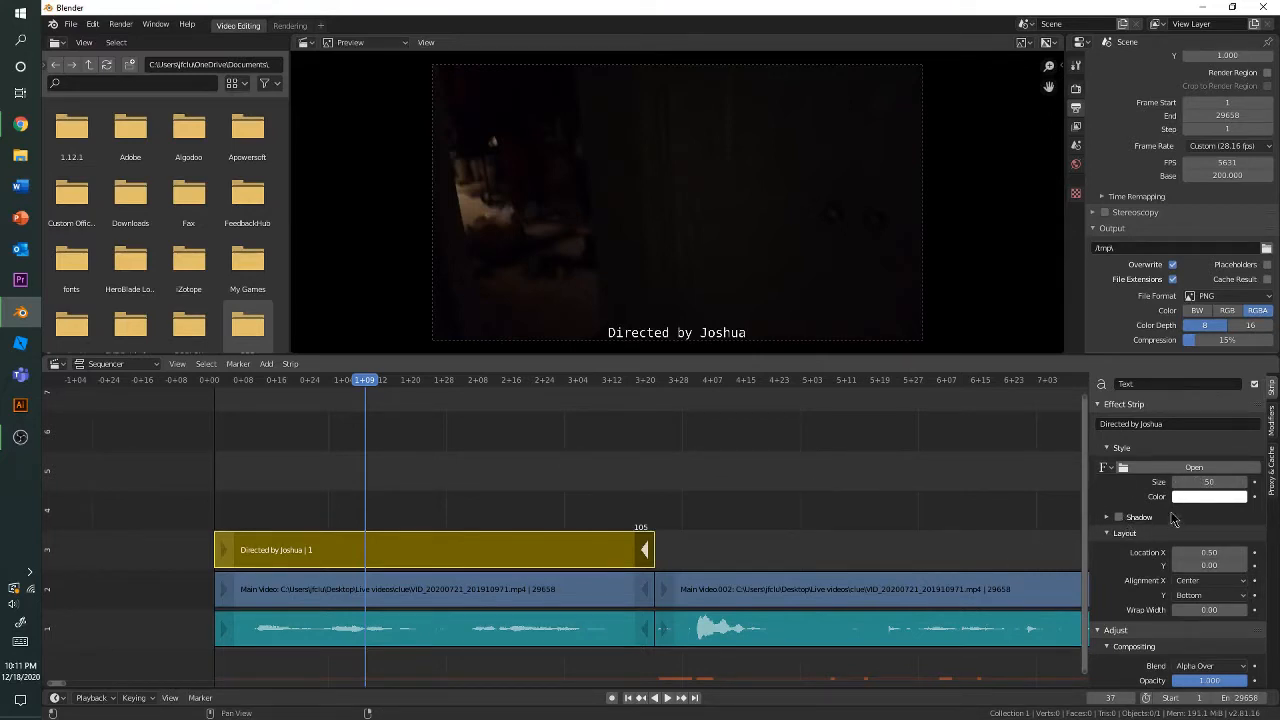
{"action": "left_click", "coordinate": [1203, 498]}
{"action": "mouse_move", "coordinate": [1209, 382]}
{"action": "left_mouse_down"}
{"action": "mouse_move", "coordinate": [1172, 373]}
{"action": "mouse_move", "coordinate": [1181, 403]}
{"action": "left_mouse_up"}
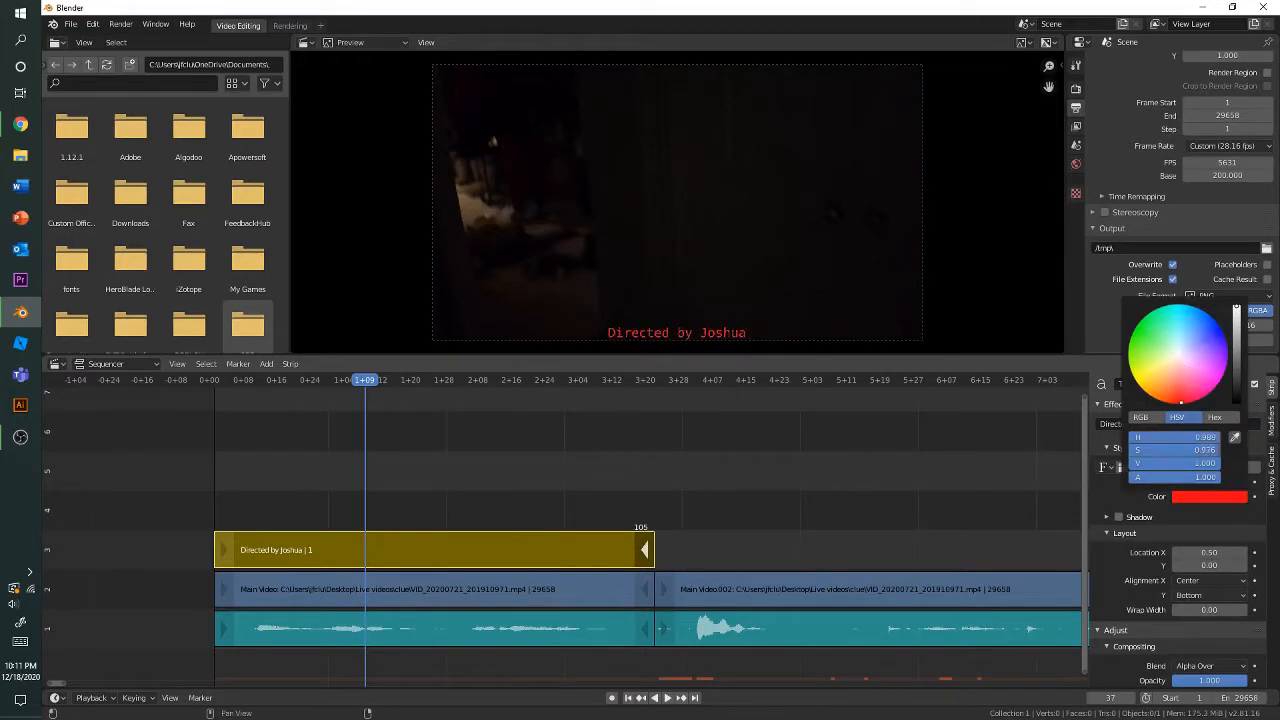
{"action": "middle_click_drag", "start_coordinate": [844, 513], "coordinate": [809, 503]}
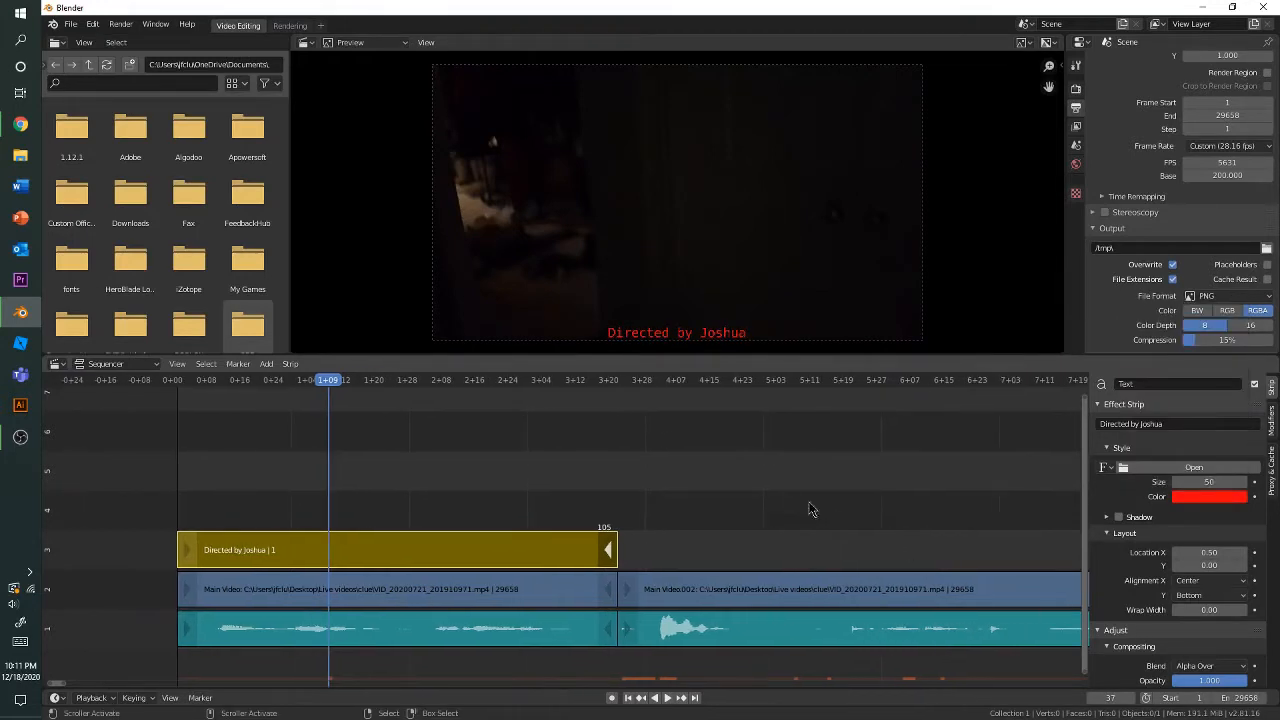
{"action": "middle_click_drag", "start_coordinate": [697, 498], "coordinate": [662, 502]}
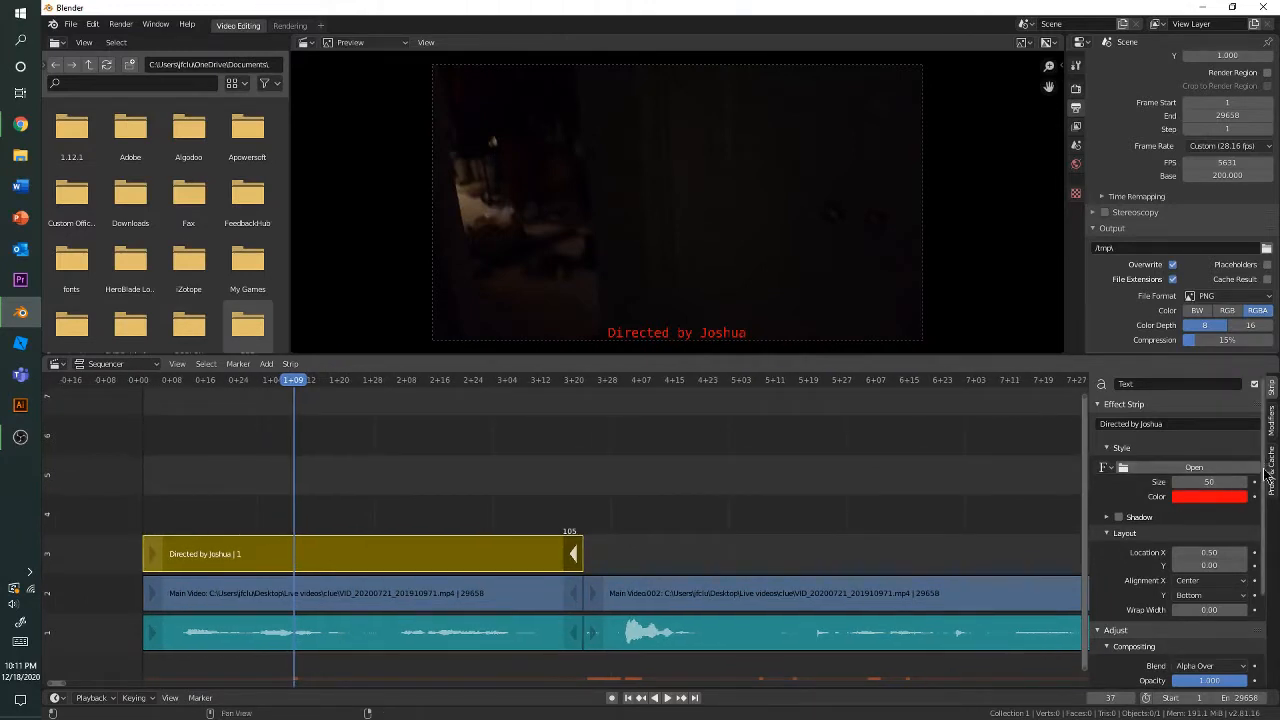
Step: Try out different positions for the title text, ending with its X and Y location both set to 0
{"action": "scroll", "coordinate": [1270, 478], "scroll_direction": "down", "scroll_amount": 2}
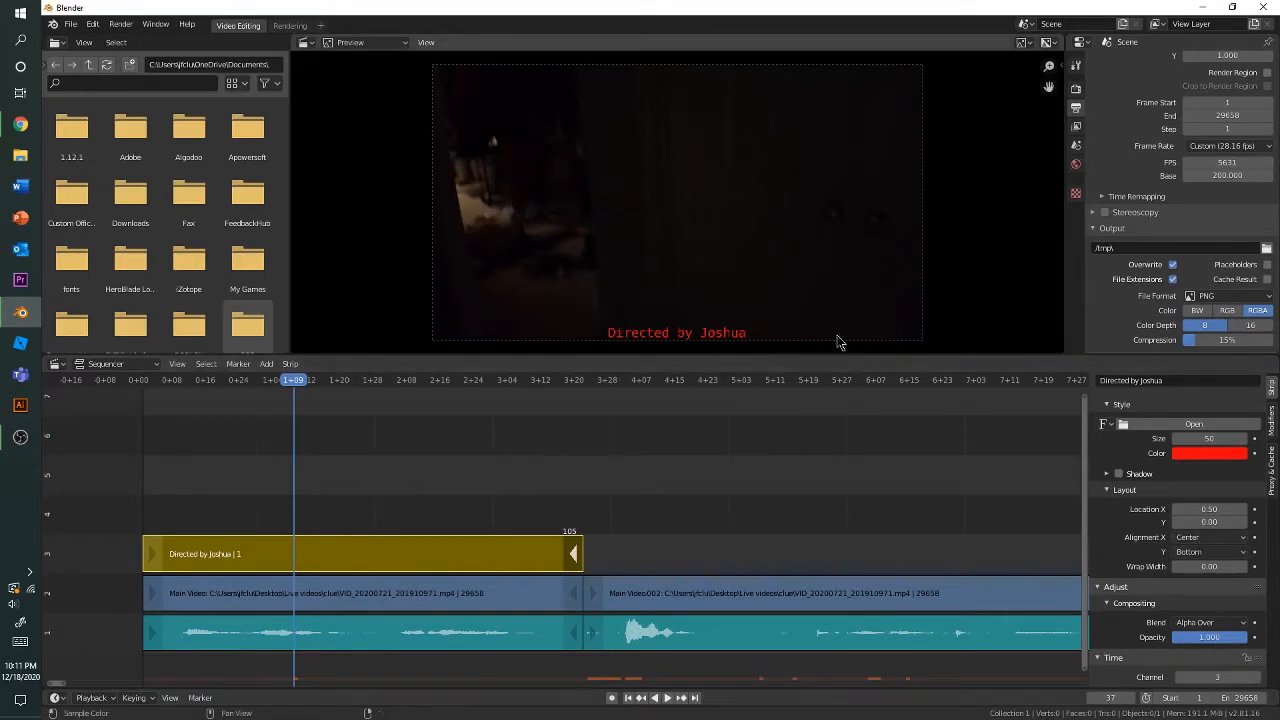
{"action": "mouse_move", "coordinate": [1216, 506]}
{"action": "left_mouse_down"}
{"action": "mouse_move", "coordinate": [1200, 508]}
{"action": "mouse_move", "coordinate": [1250, 508]}
{"action": "mouse_move", "coordinate": [1206, 508]}
{"action": "mouse_move", "coordinate": [1250, 522]}
{"action": "mouse_move", "coordinate": [1215, 522]}
{"action": "left_mouse_up"}
{"action": "left_click", "coordinate": [1213, 508]}
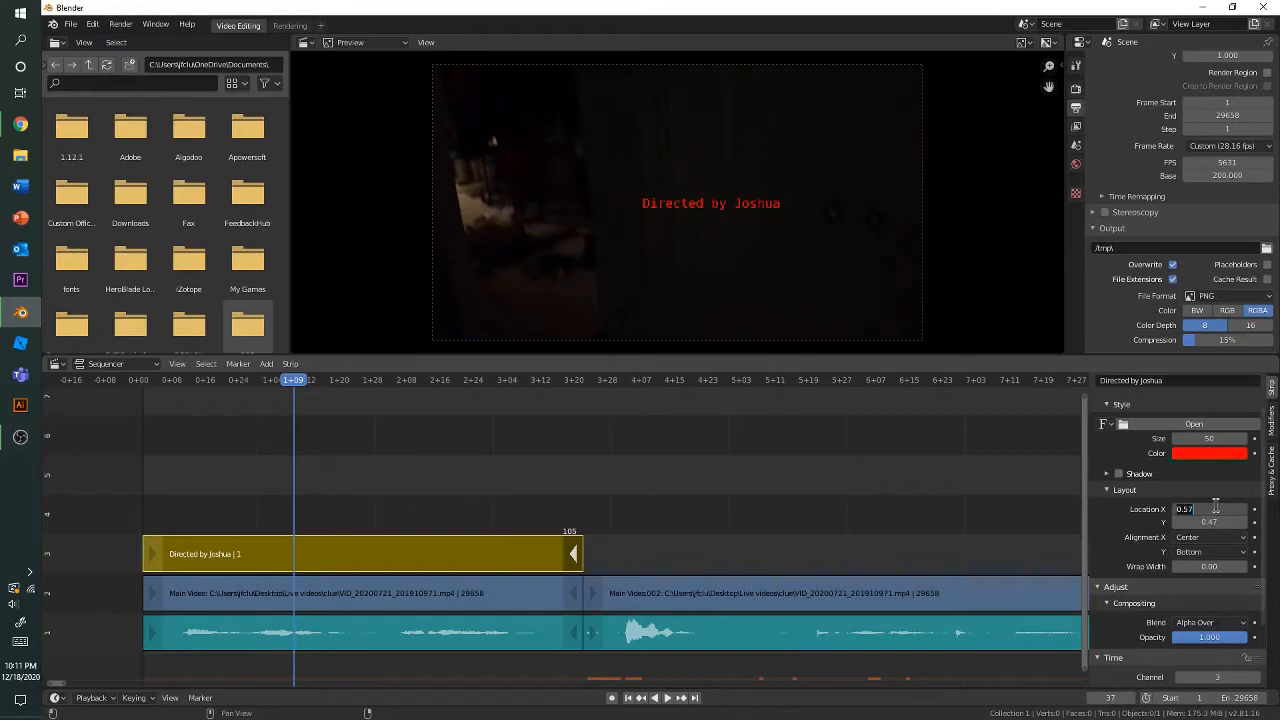
{"action": "type", "text": "0"}
{"action": "key", "text": "Return"}
{"action": "left_click", "coordinate": [1213, 522]}
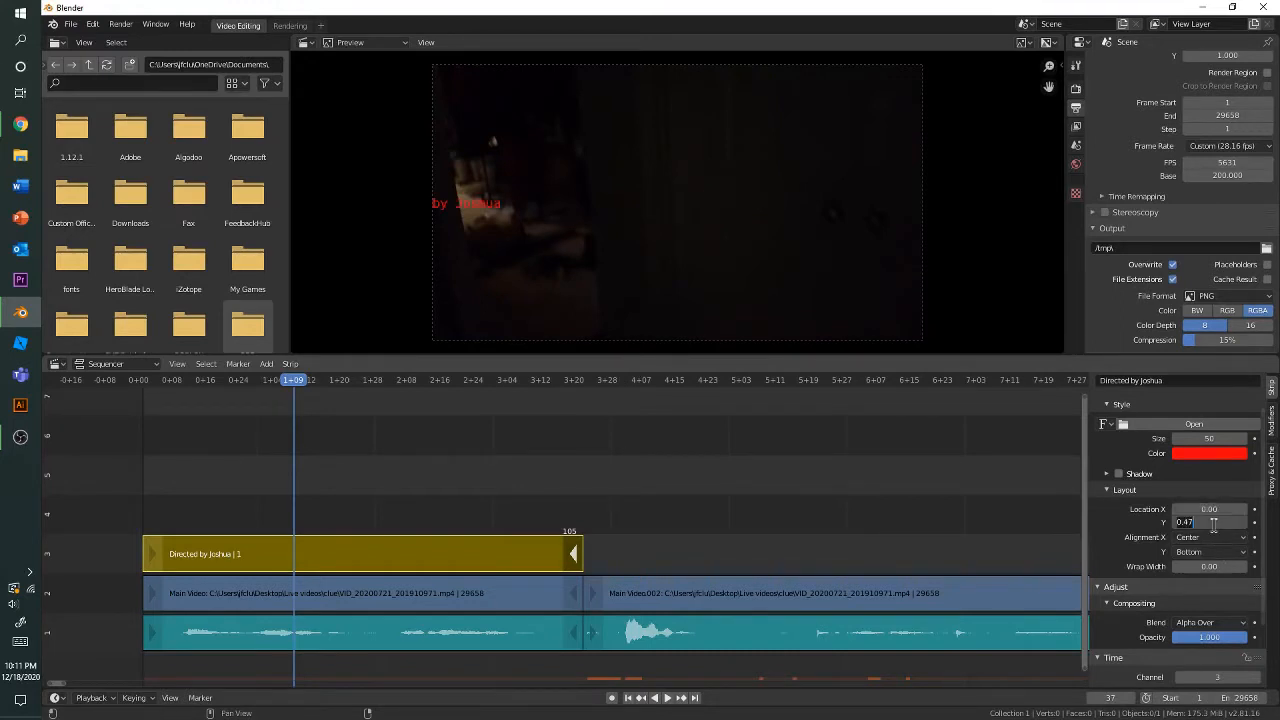
{"action": "type", "text": "0"}
{"action": "key", "text": "Return"}
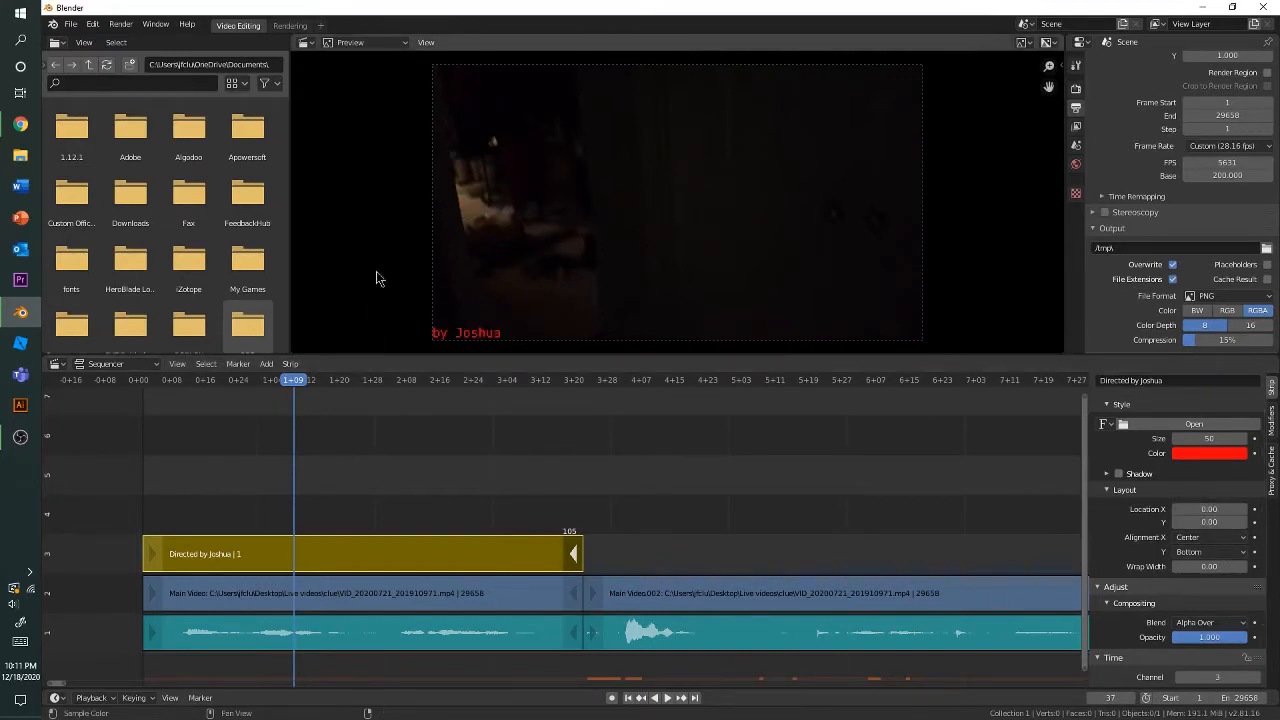
Step: Set the title's vertical alignment to Center and both its X and Y location to 0.5
{"action": "left_click", "coordinate": [1195, 552]}
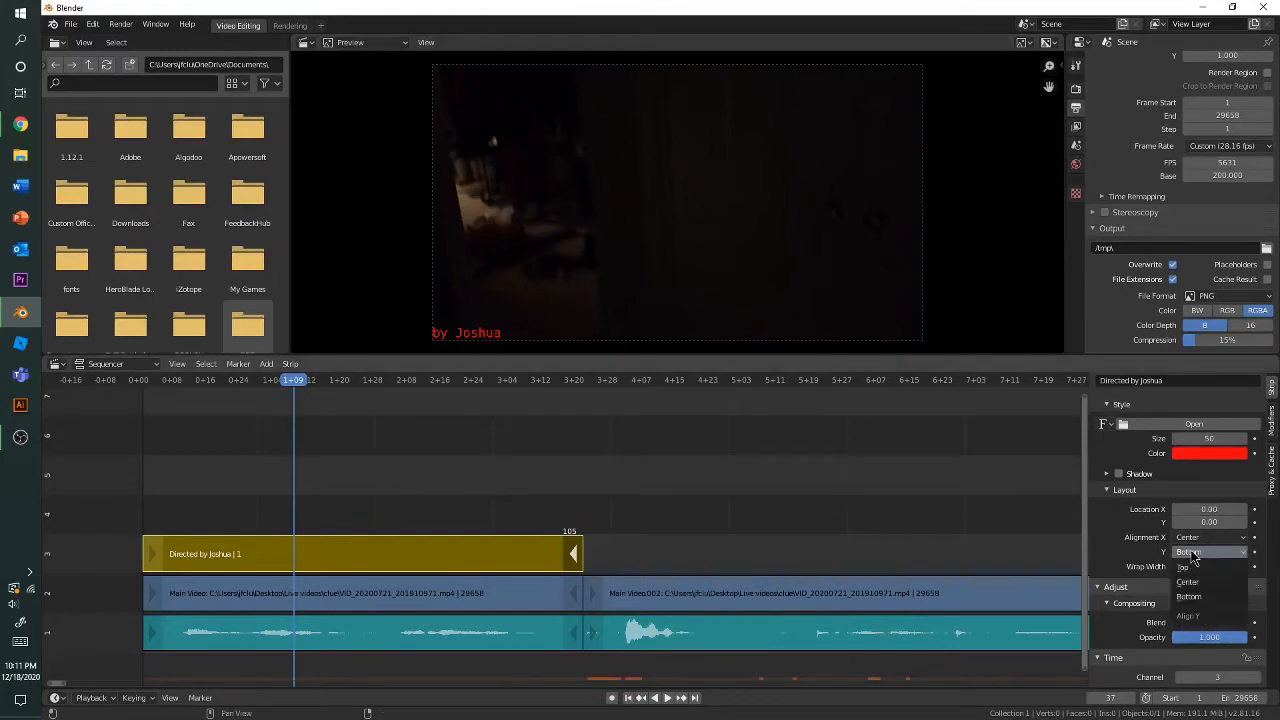
{"action": "left_click", "coordinate": [1192, 582]}
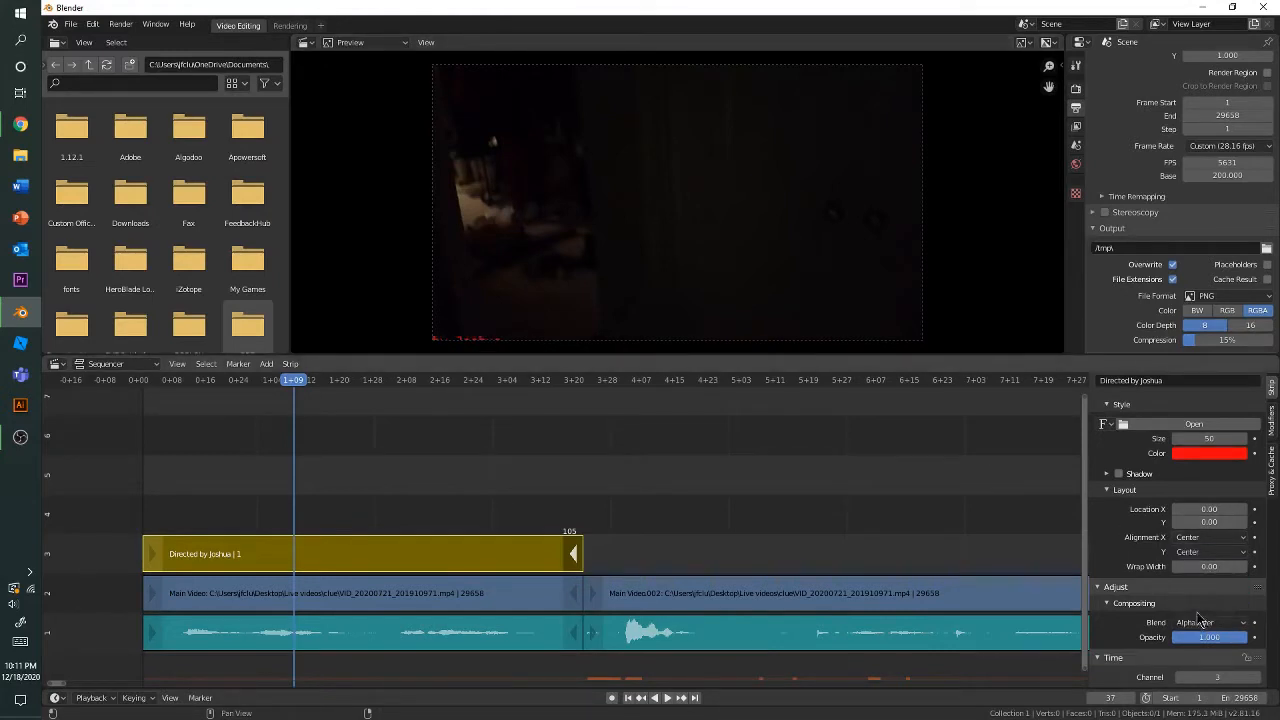
{"action": "left_click", "coordinate": [1209, 509]}
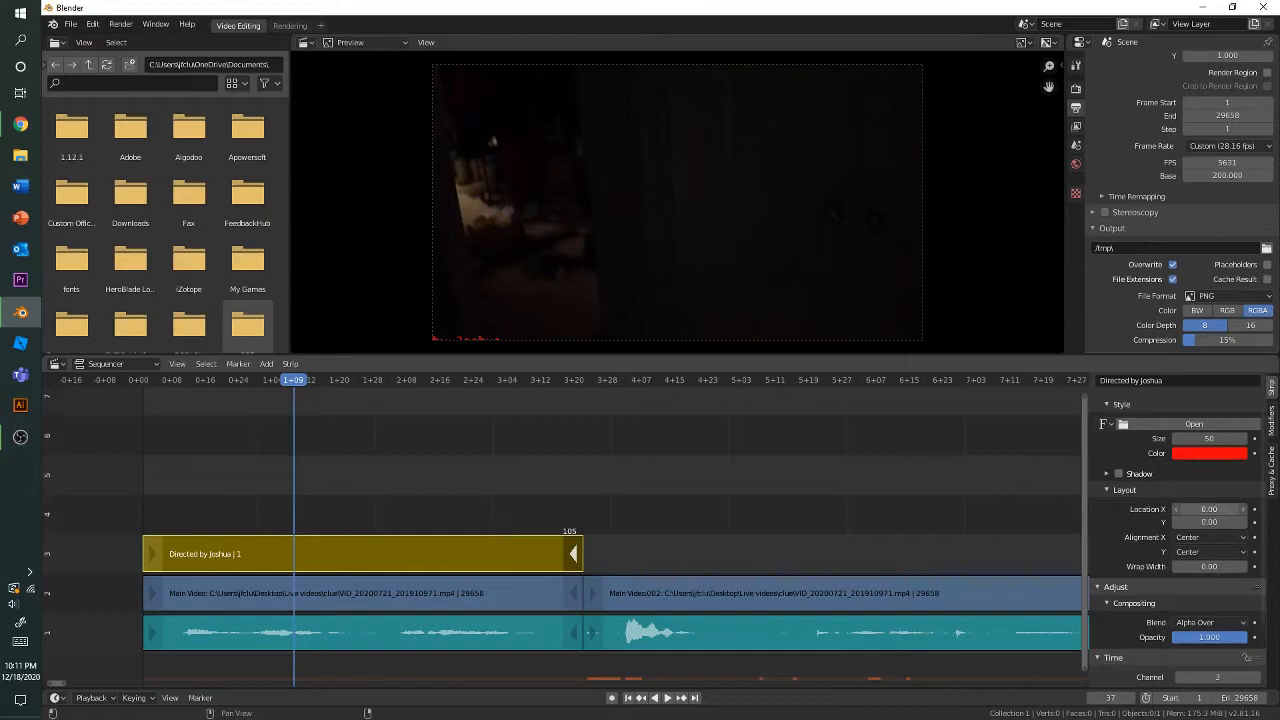
{"action": "type", "text": "5"}
{"action": "left_click", "coordinate": [1210, 522]}
{"action": "type", "text": ".5"}
{"action": "key", "text": "Return"}
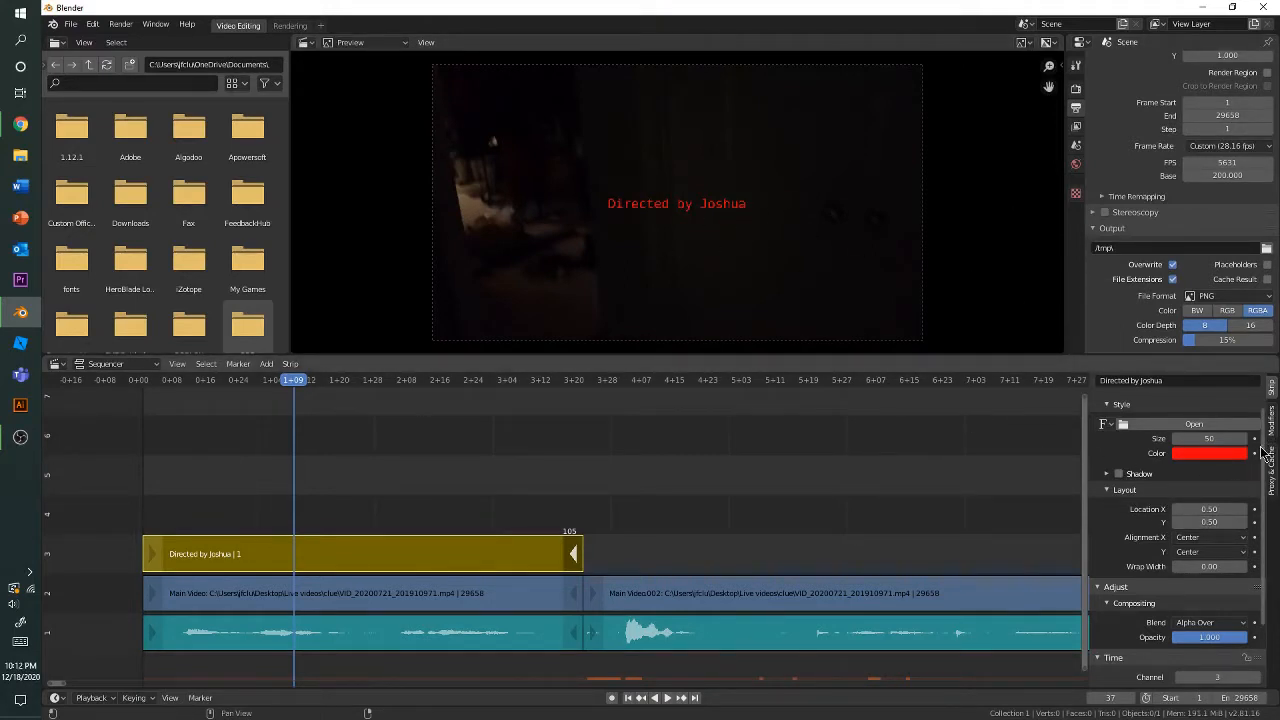
Step: Load the font file RAVIE.TTF from the Windows Fonts folder for the title text
{"action": "scroll", "coordinate": [1240, 470], "scroll_direction": "down", "scroll_amount": 2}
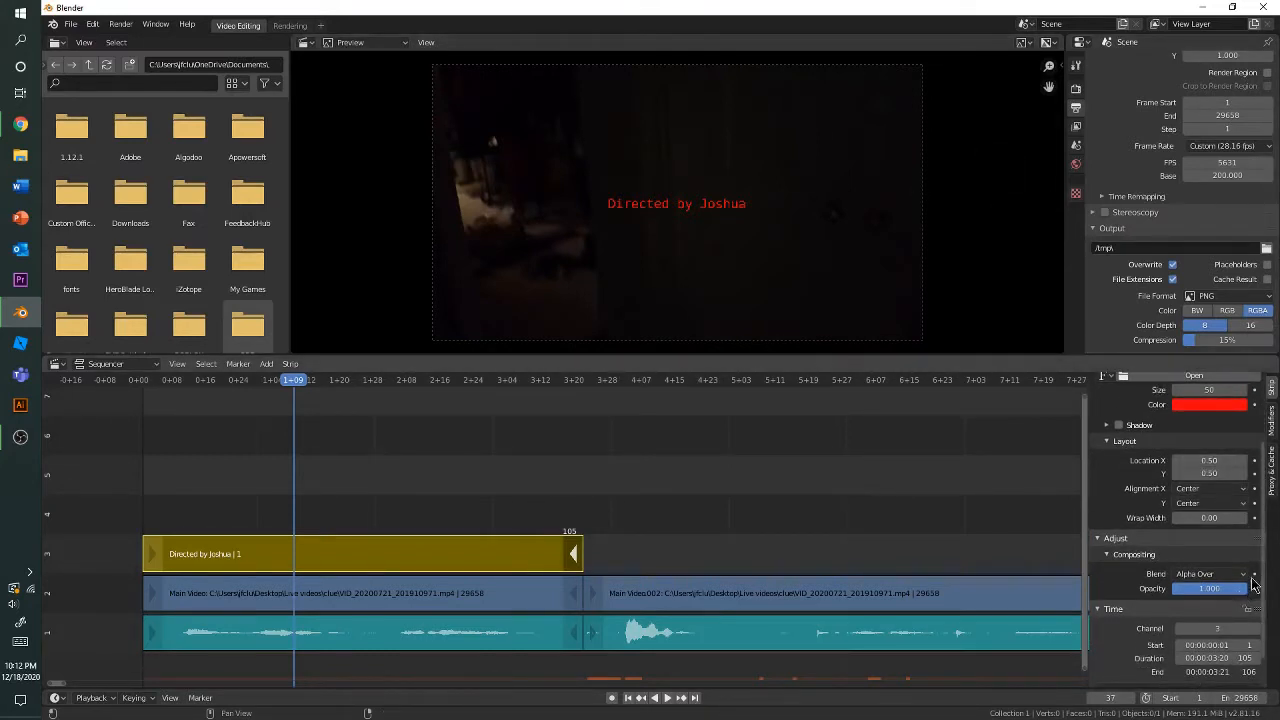
{"action": "scroll", "coordinate": [1266, 556], "scroll_direction": "up", "scroll_amount": 1}
{"action": "scroll", "coordinate": [1266, 556], "scroll_direction": "up", "scroll_amount": 4}
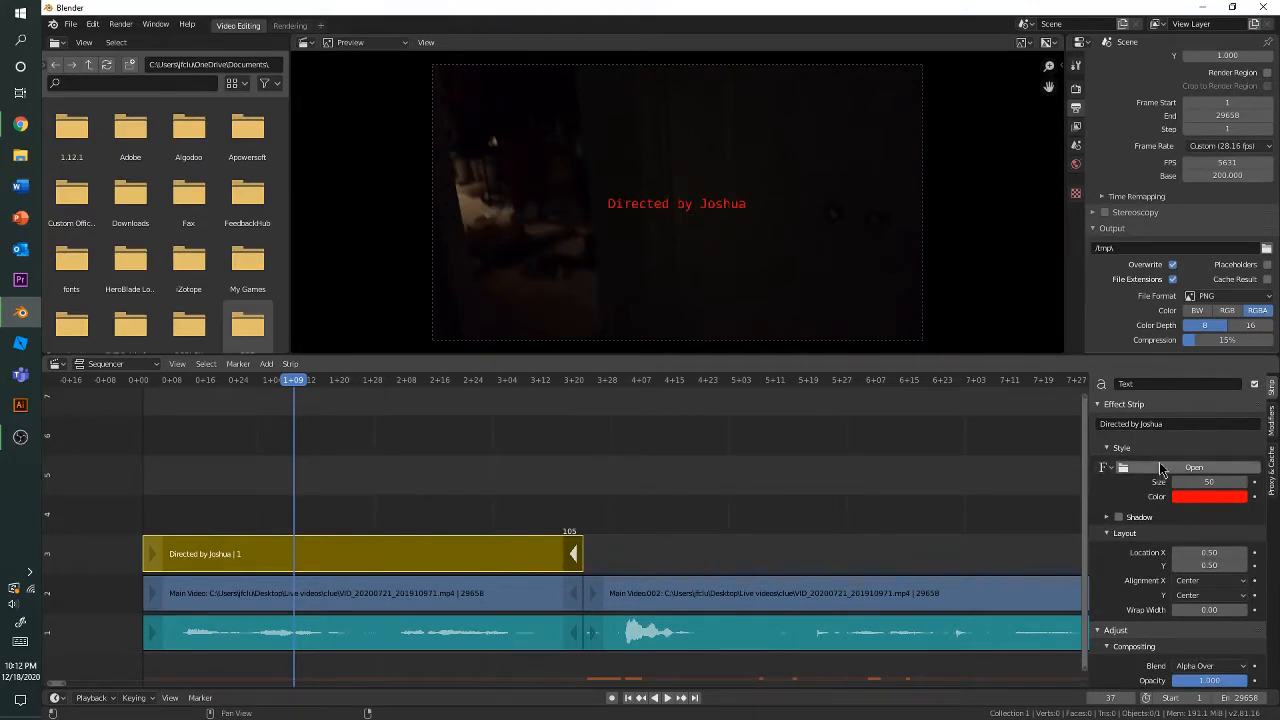
{"action": "left_click", "coordinate": [1147, 467]}
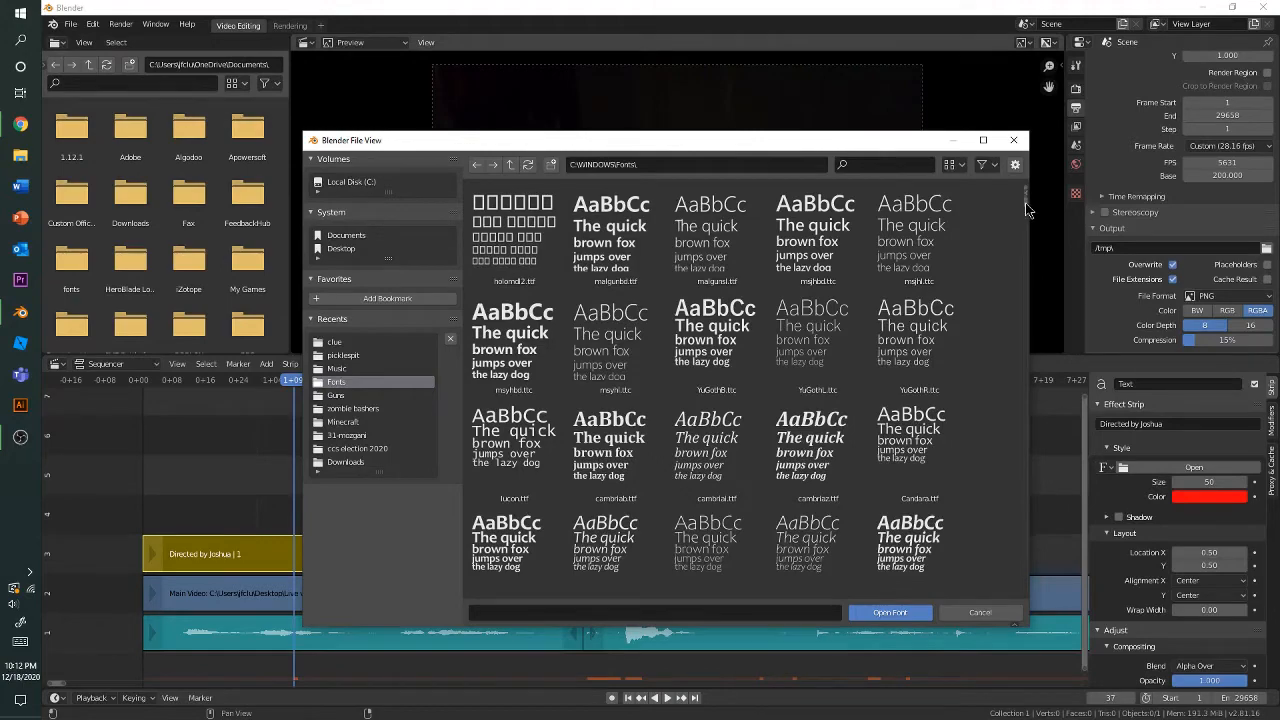
{"action": "scroll", "coordinate": [1027, 209], "scroll_direction": "down", "scroll_amount": 1}
{"action": "left_click_drag", "start_coordinate": [1027, 209], "coordinate": [1037, 405]}
{"action": "left_click", "coordinate": [615, 355]}
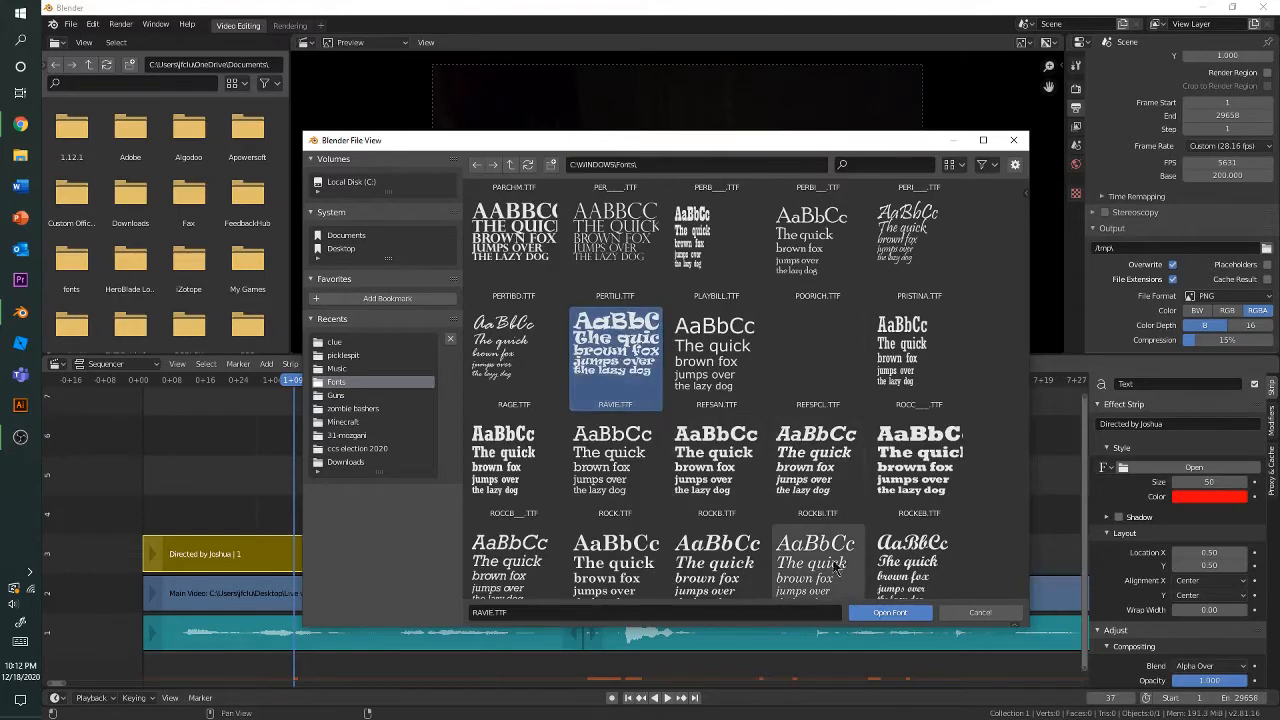
{"action": "left_click", "coordinate": [884, 612]}
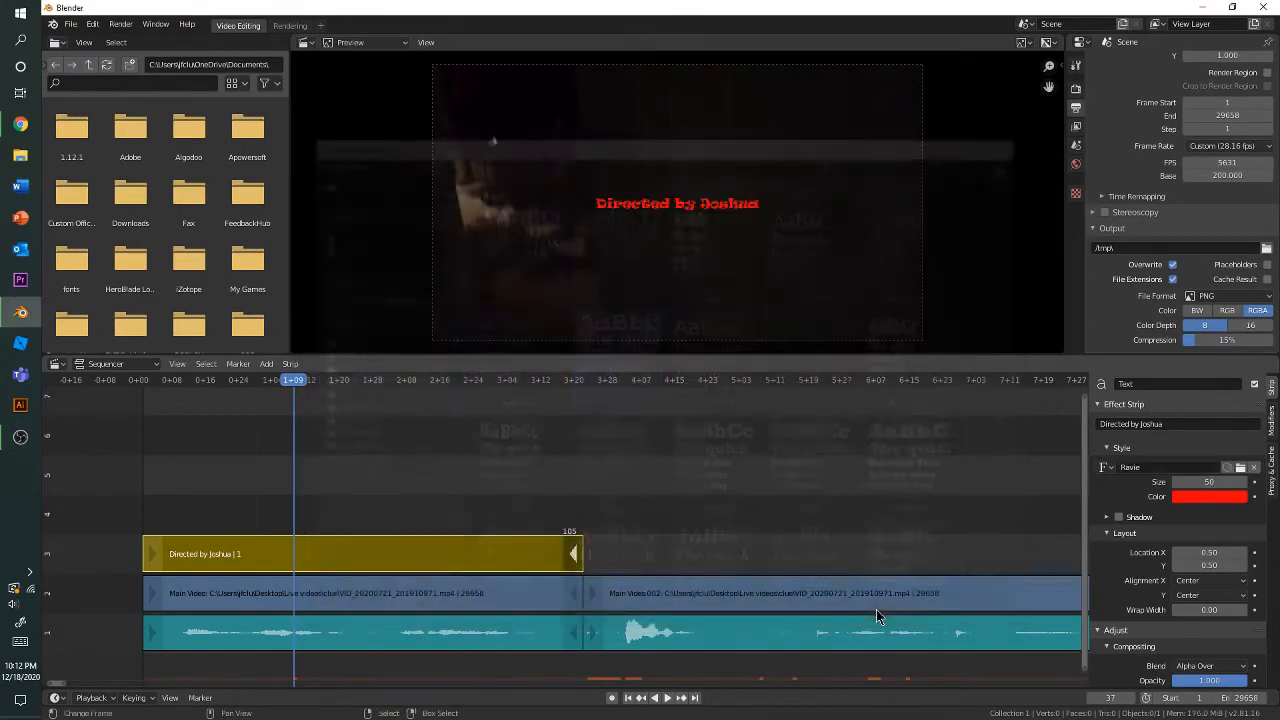
Step: Play the sequence from its start to preview the restyled title over the first video piece
{"action": "middle_click_drag", "start_coordinate": [612, 423], "coordinate": [656, 433]}
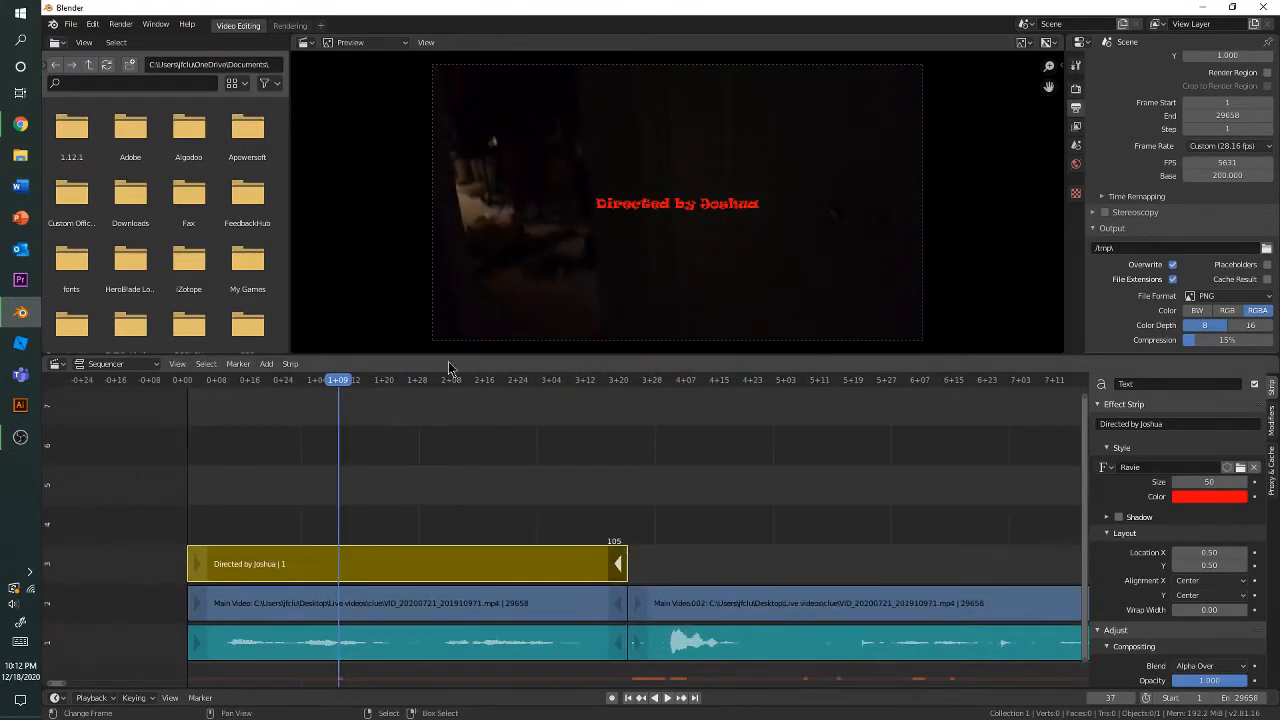
{"action": "left_click", "coordinate": [190, 405]}
{"action": "key", "text": "space"}
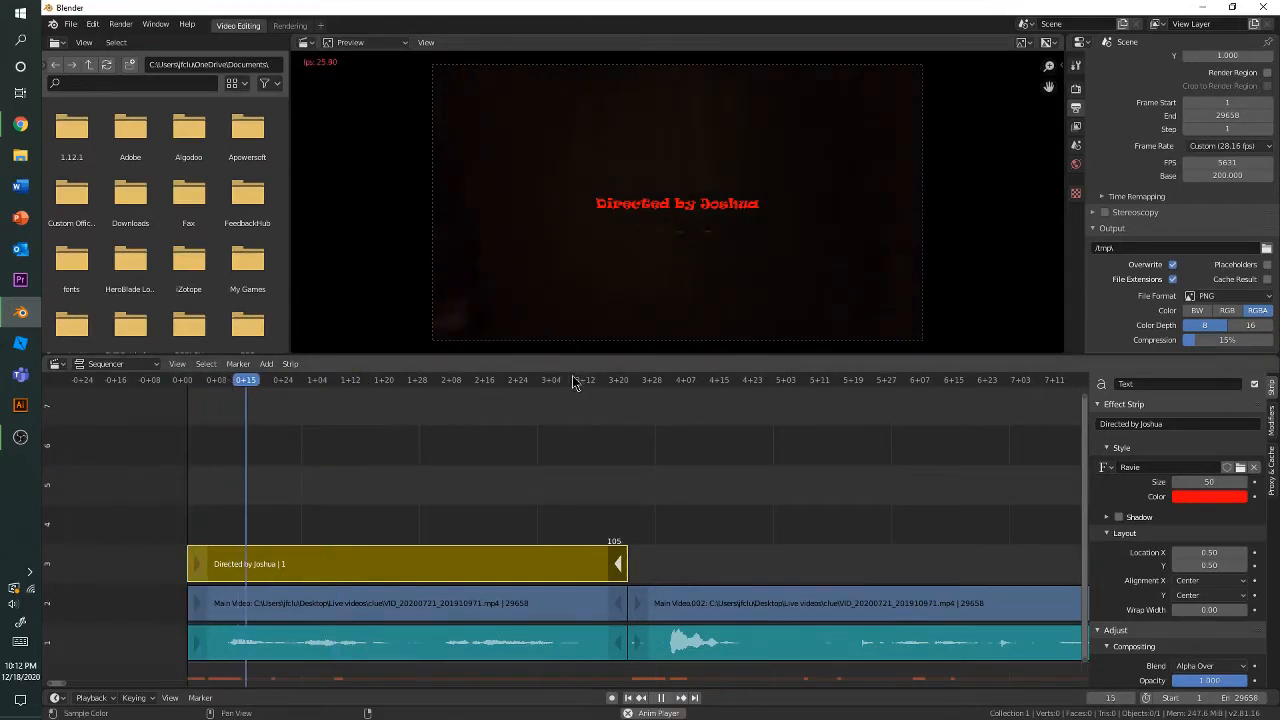
{"action": "scroll", "coordinate": [554, 397], "scroll_direction": "right", "scroll_amount": 1, "text": "ctrl"}
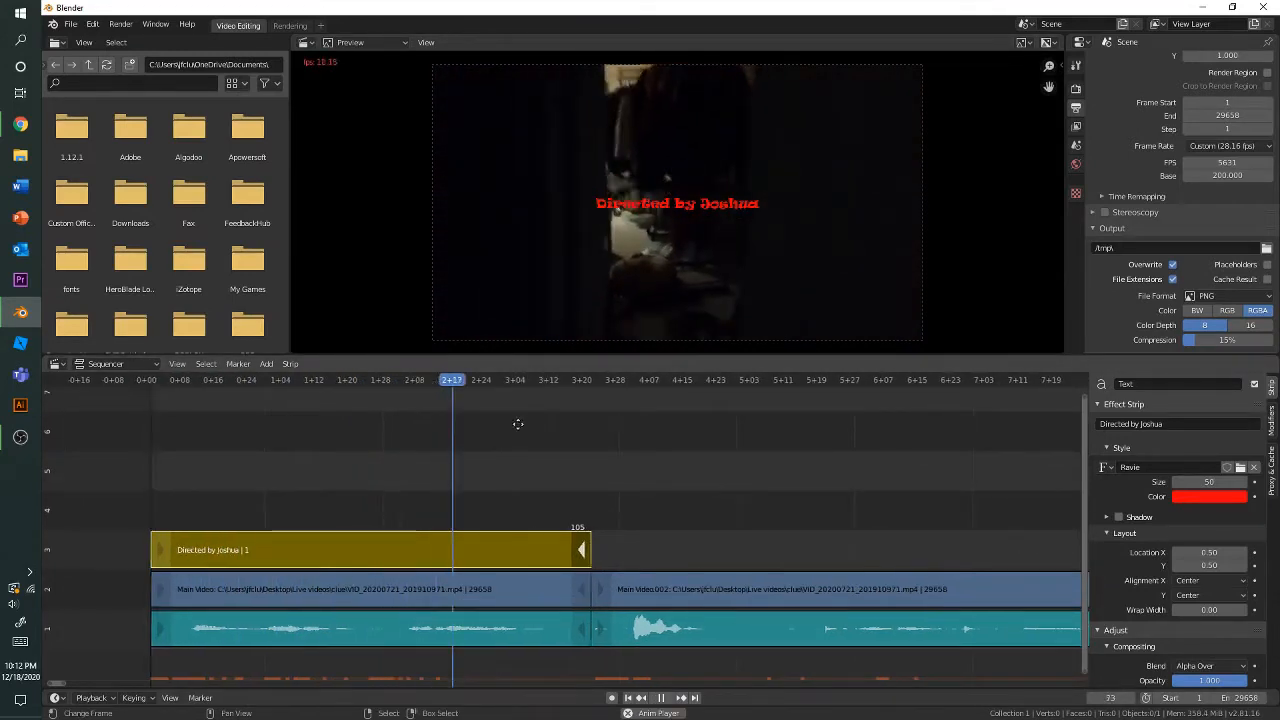
{"action": "scroll", "coordinate": [531, 449], "scroll_direction": "right", "scroll_amount": 1, "text": "ctrl"}
{"action": "key", "text": "space"}
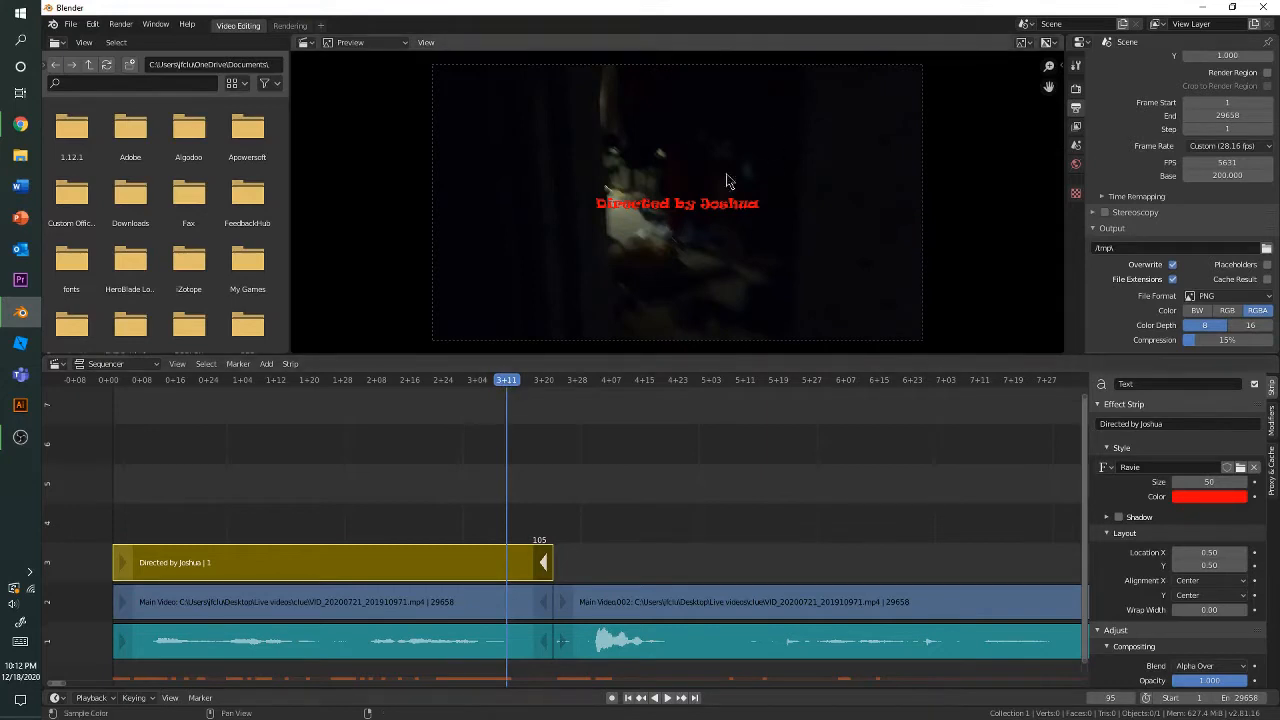
Step: Replay the opening of the sequence with the title, then return the playhead to frame 1
{"action": "left_click_drag", "start_coordinate": [500, 382], "coordinate": [62, 483]}
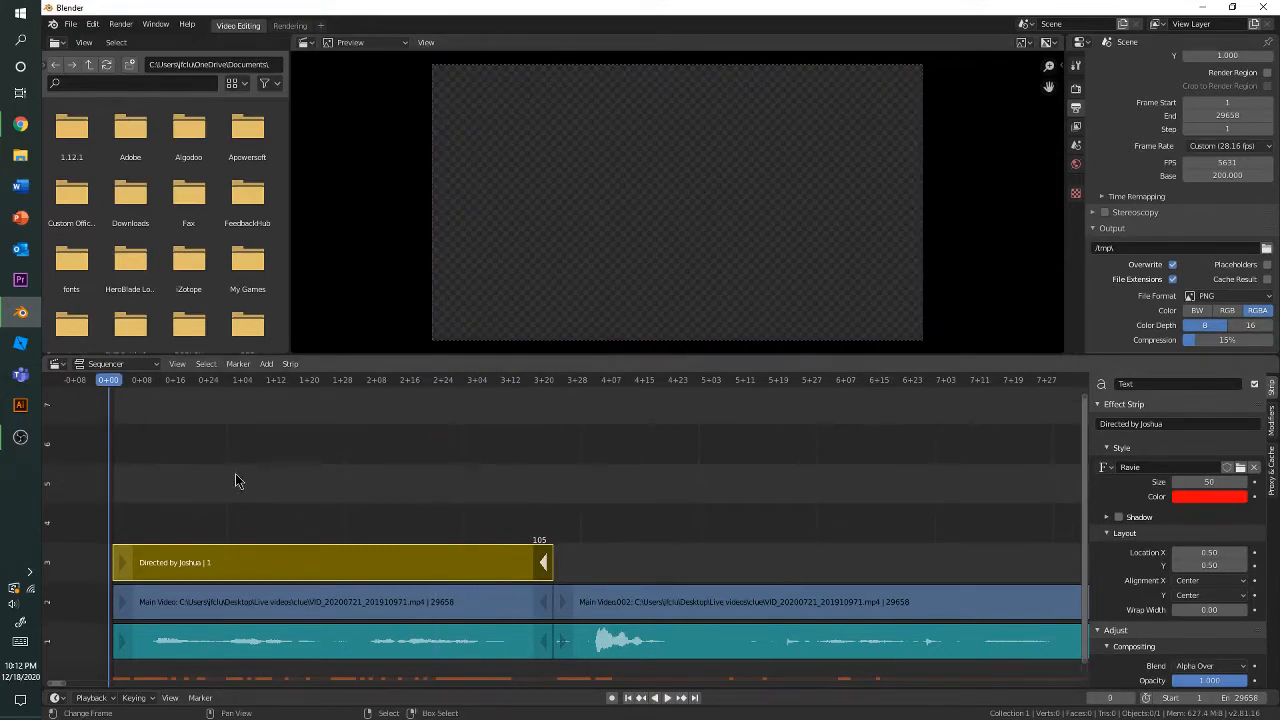
{"action": "middle_click_drag", "start_coordinate": [237, 481], "coordinate": [268, 487]}
{"action": "key", "text": "space"}
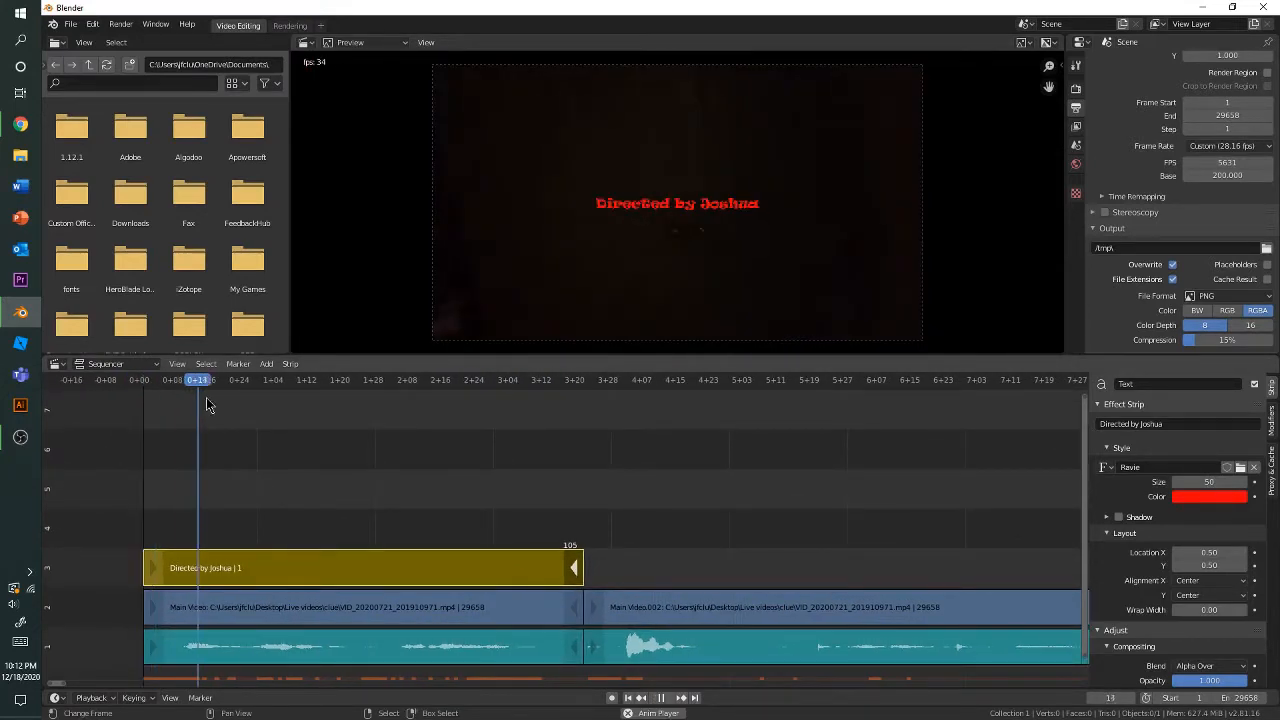
{"action": "key", "text": "space"}
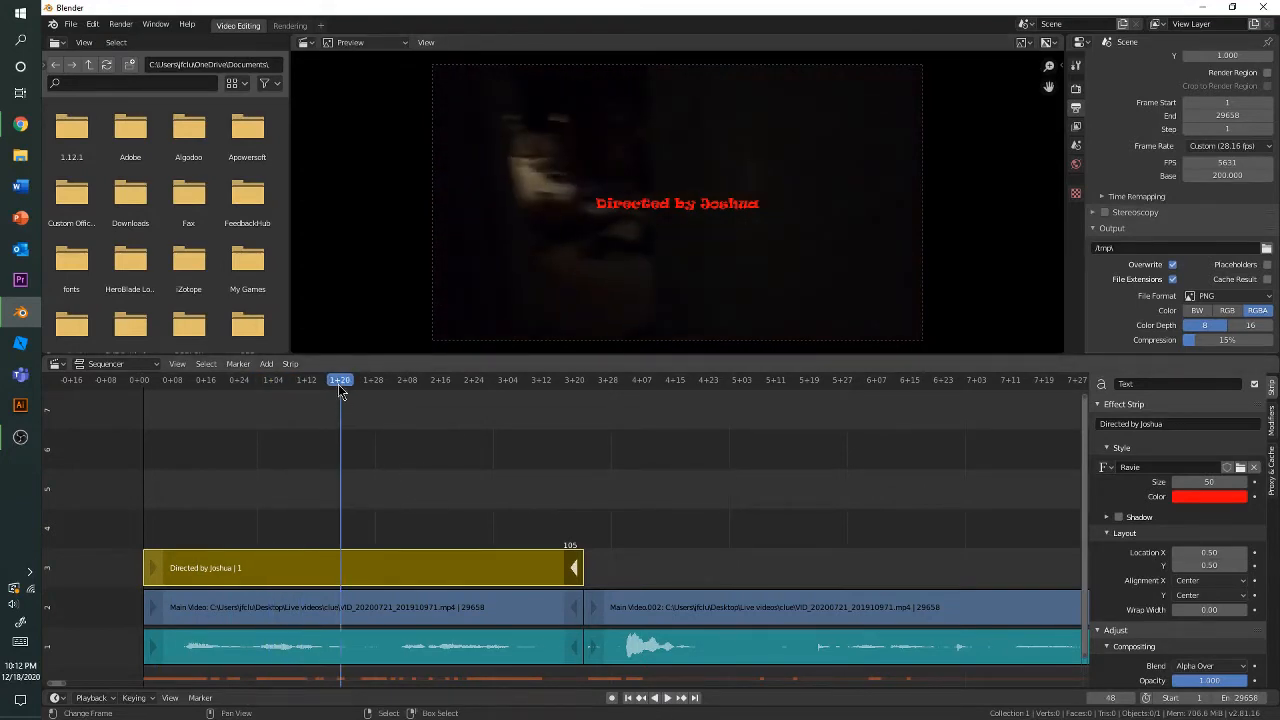
{"action": "left_click_drag", "start_coordinate": [338, 380], "coordinate": [143, 418]}
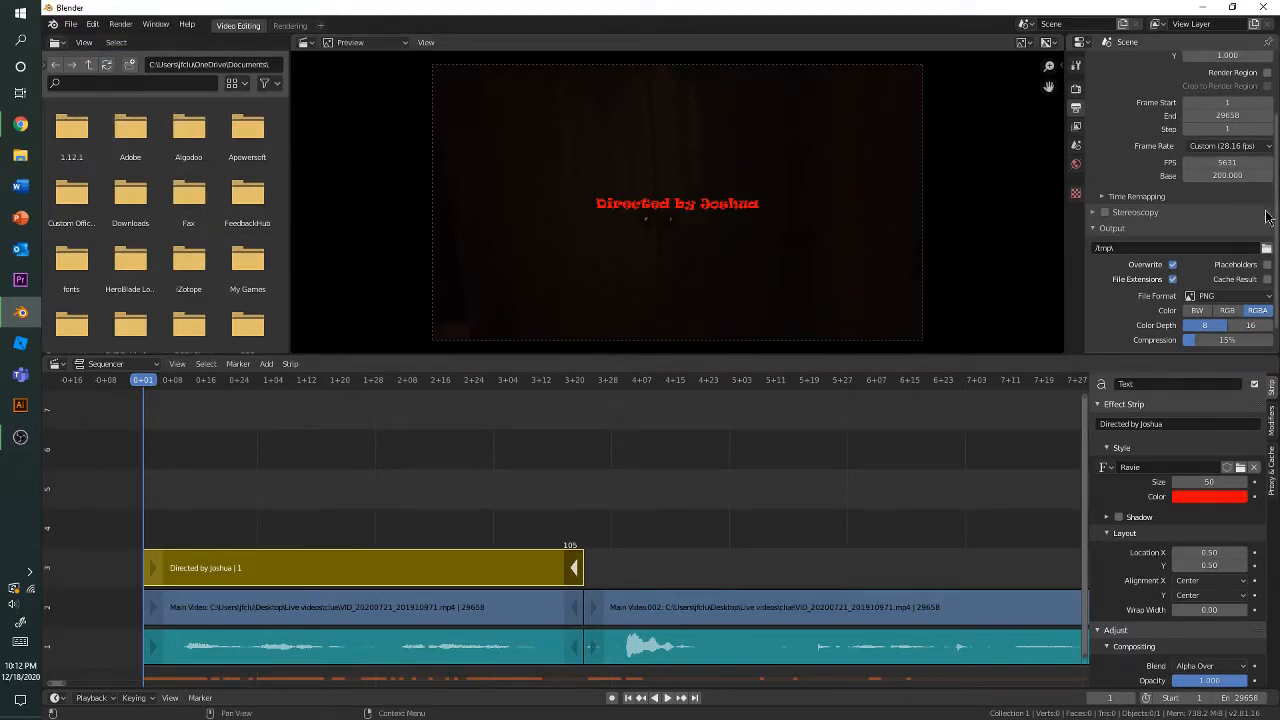
Step: Examine the timeline's playback options and the available sync modes, keeping AV-sync
{"action": "middle_click_drag", "start_coordinate": [304, 512], "coordinate": [273, 516]}
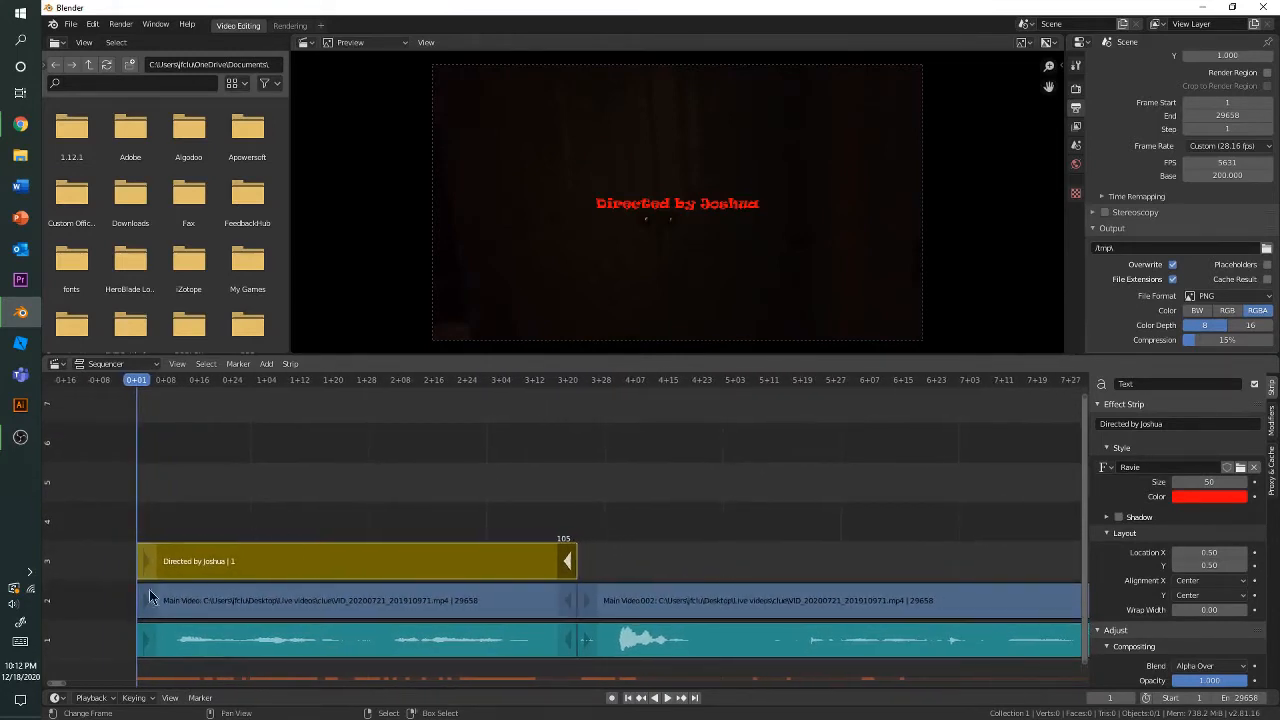
{"action": "left_click", "coordinate": [56, 698]}
{"action": "left_click", "coordinate": [57, 698]}
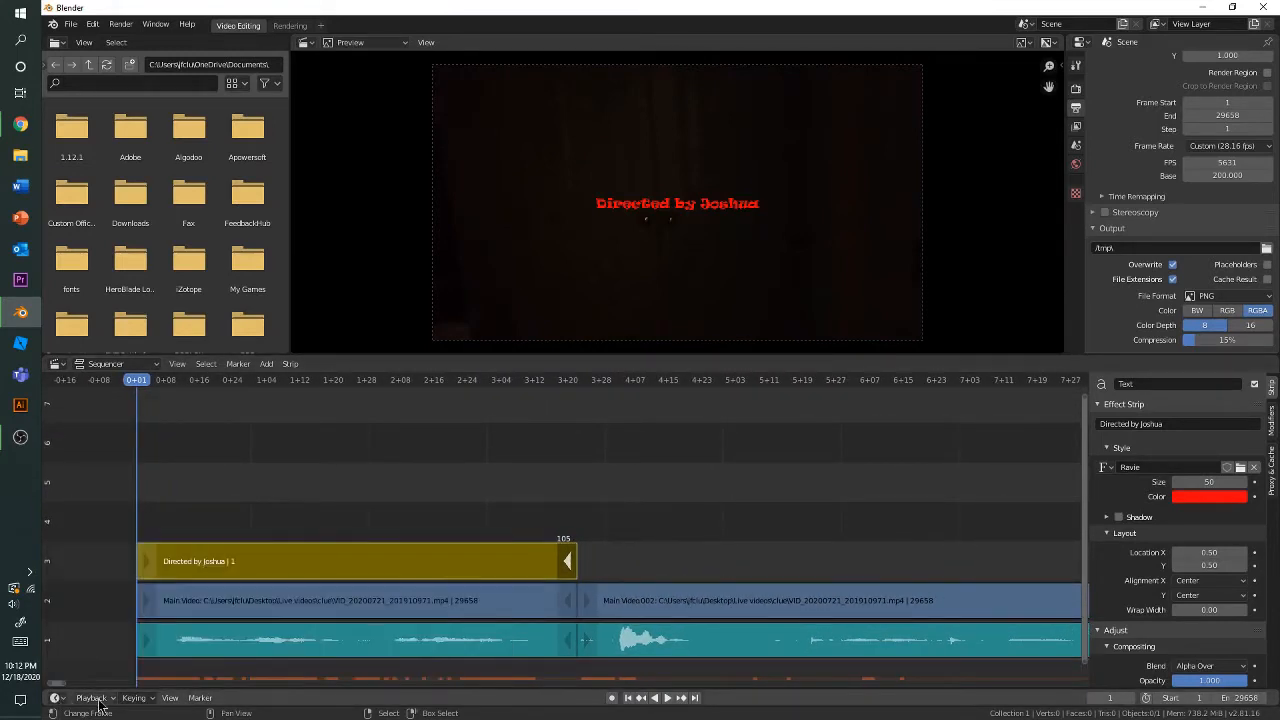
{"action": "left_click", "coordinate": [92, 698]}
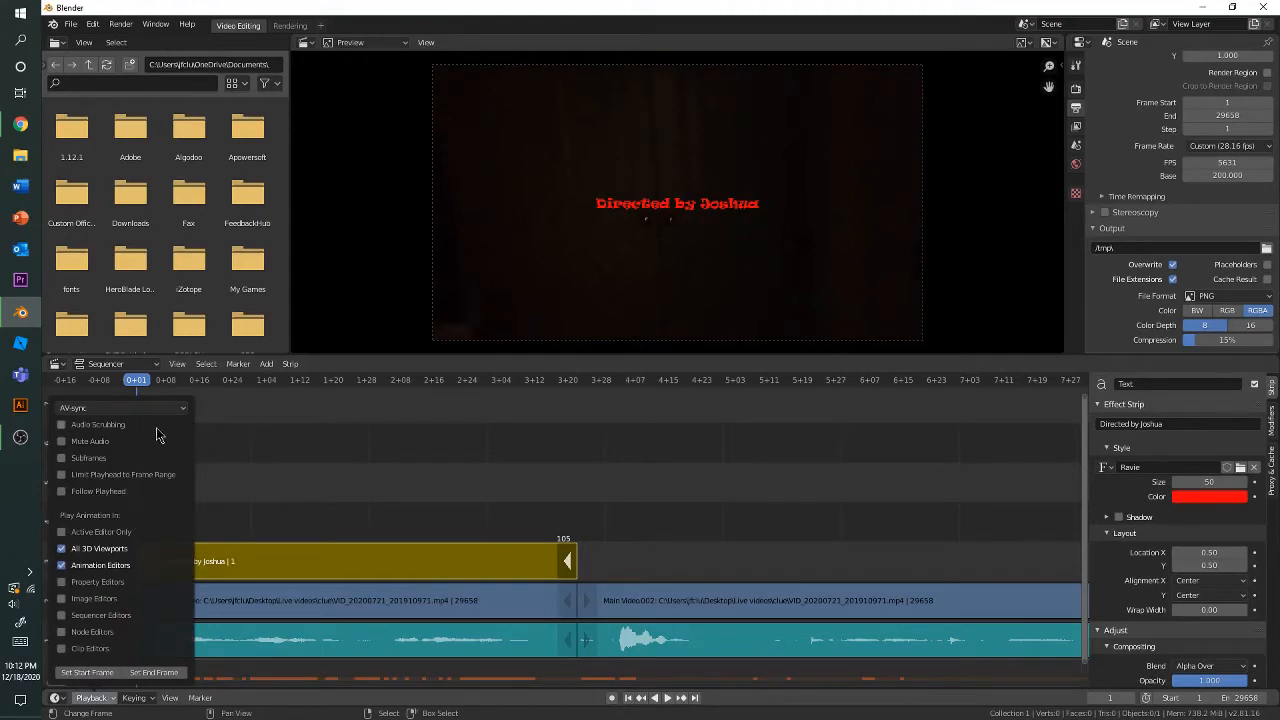
{"action": "left_click", "coordinate": [92, 698]}
{"action": "left_click", "coordinate": [92, 698]}
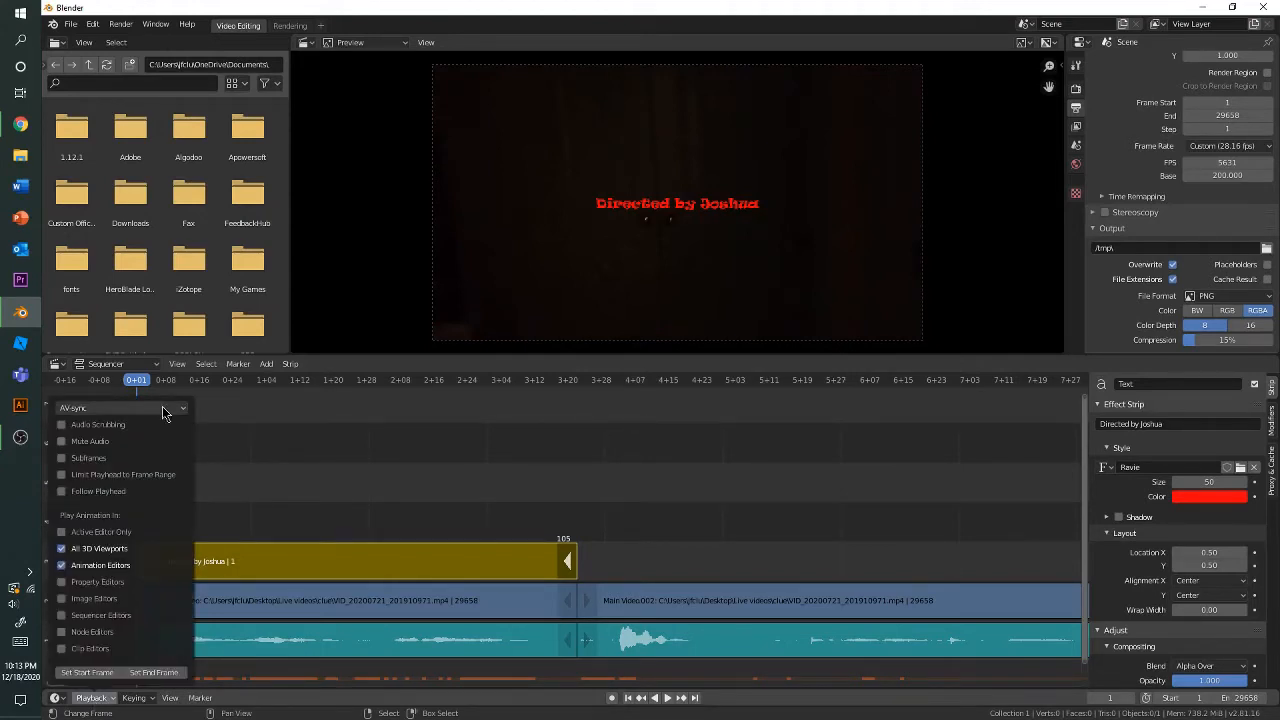
{"action": "left_click", "coordinate": [92, 698]}
{"action": "left_click", "coordinate": [176, 411]}
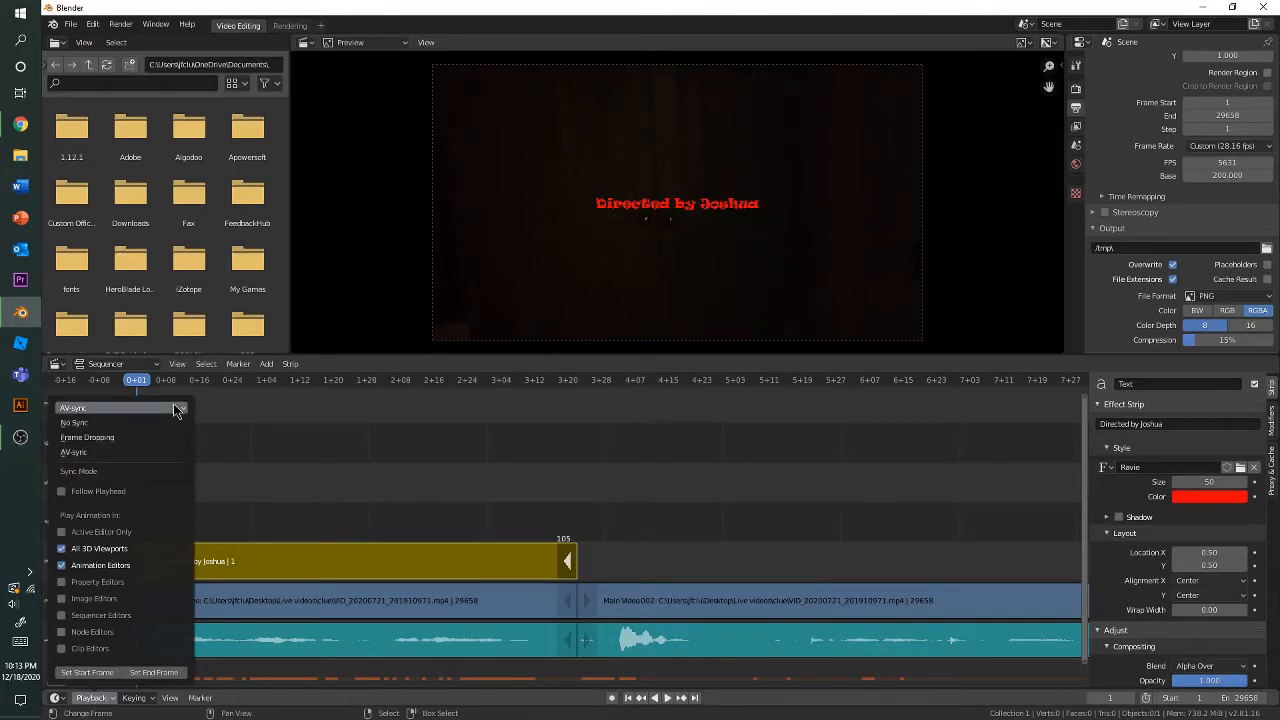
{"action": "left_click", "coordinate": [176, 411]}
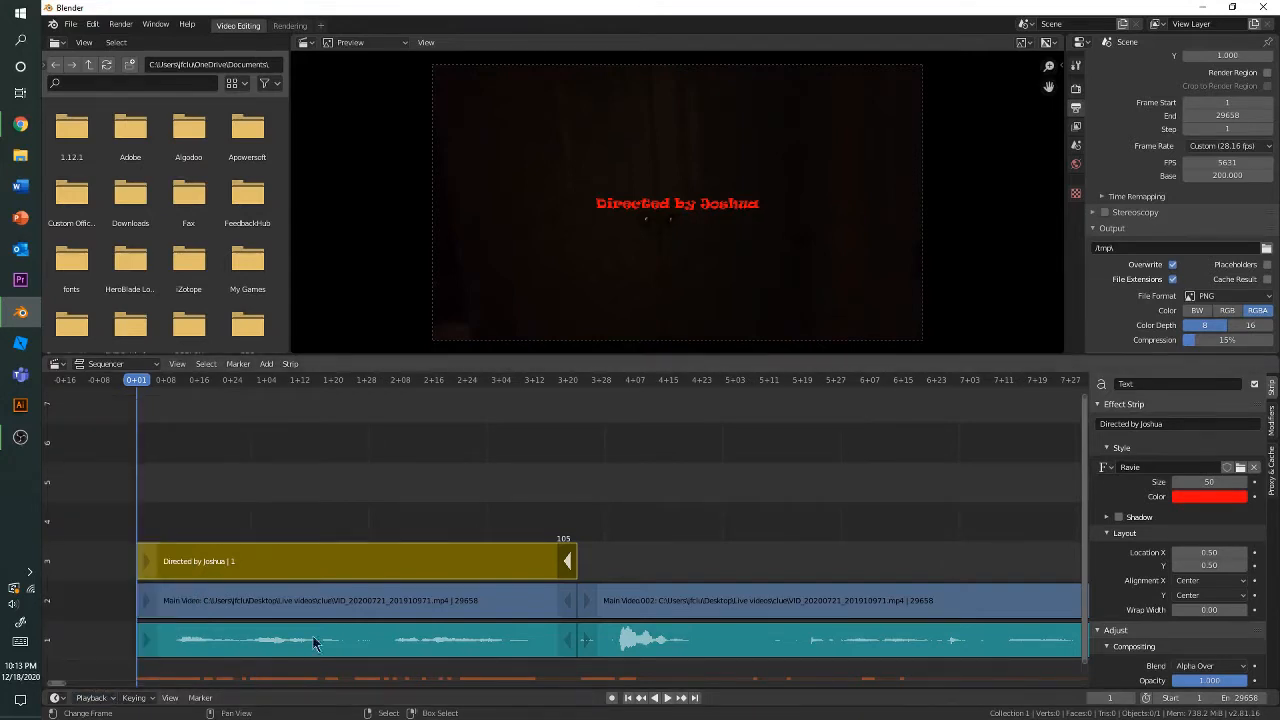
Step: Keyframe the title strip's opacity at 1.000 with the playhead at 2+26
{"action": "middle_click_drag", "start_coordinate": [472, 466], "coordinate": [506, 466]}
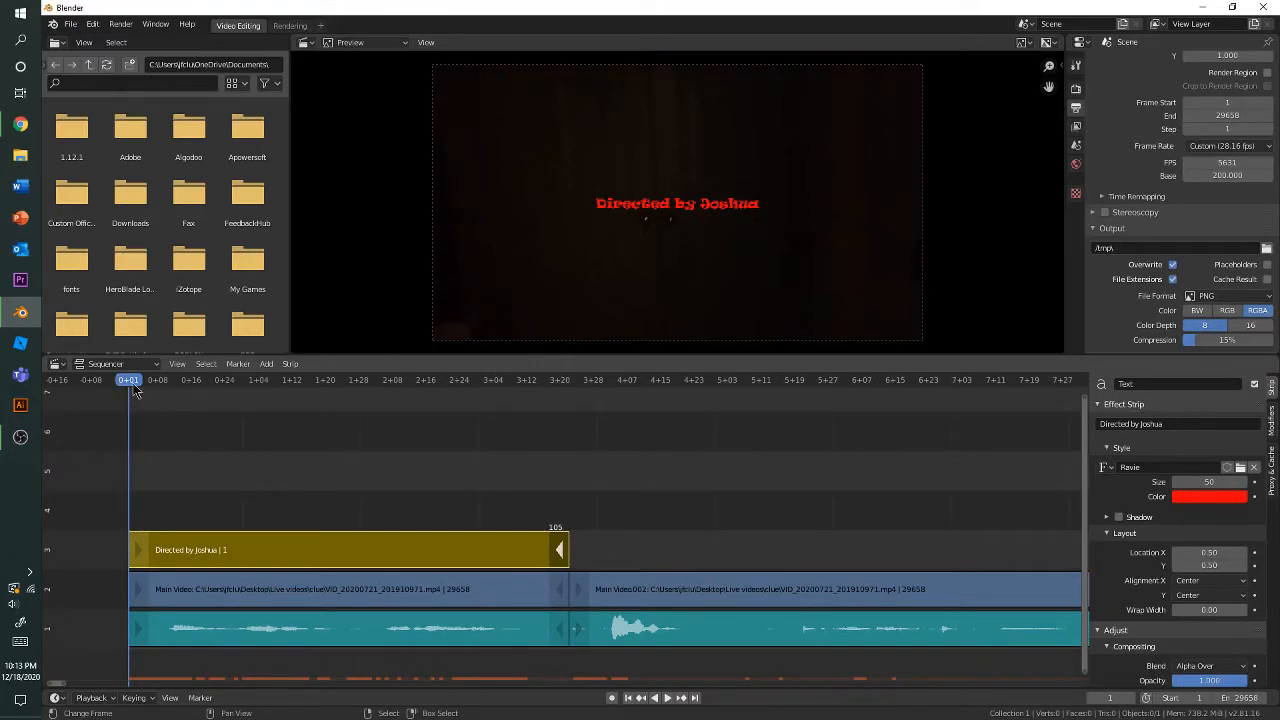
{"action": "left_click", "coordinate": [321, 565]}
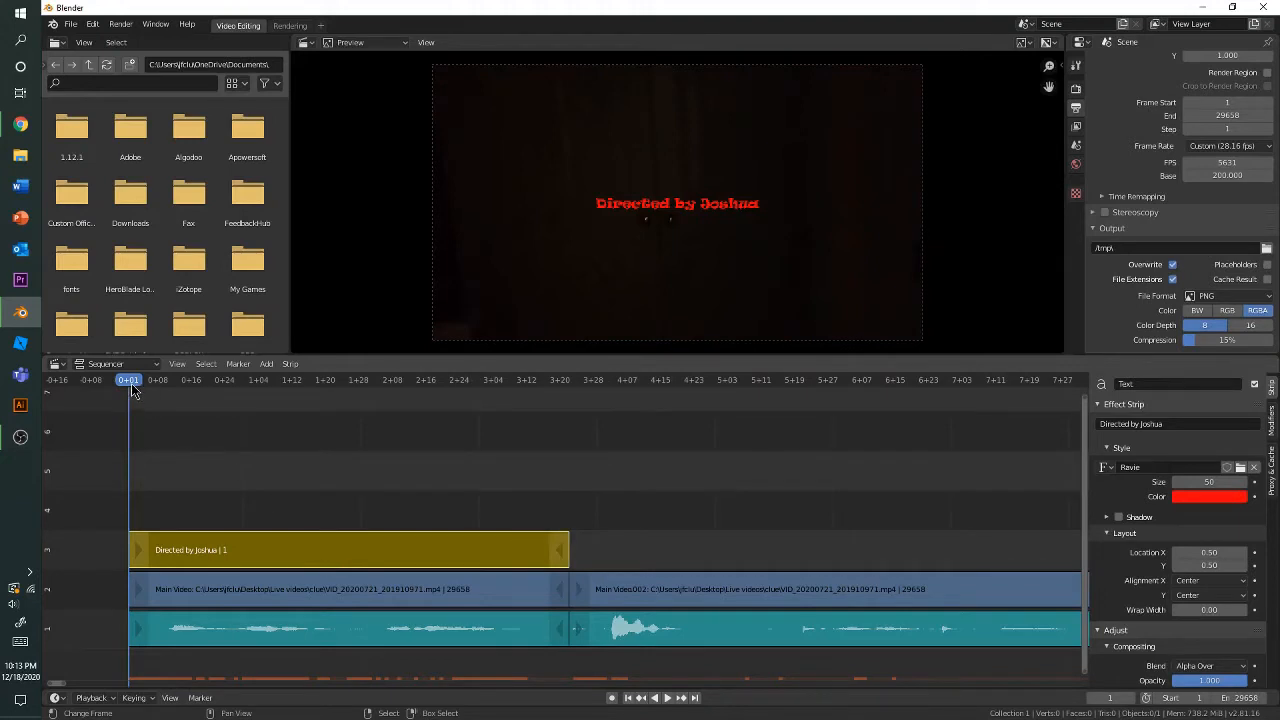
{"action": "left_click_drag", "start_coordinate": [128, 388], "coordinate": [477, 446]}
{"action": "key", "text": "space"}
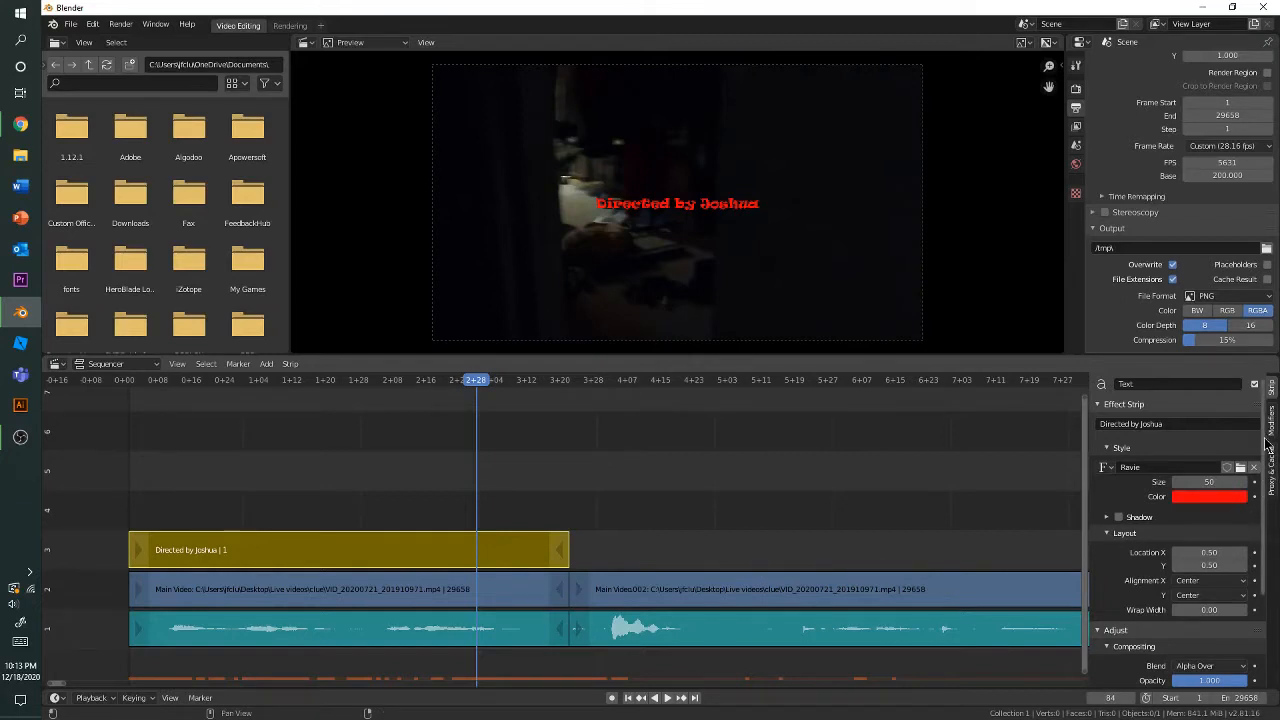
{"action": "left_click_drag", "start_coordinate": [1268, 443], "coordinate": [1268, 490]}
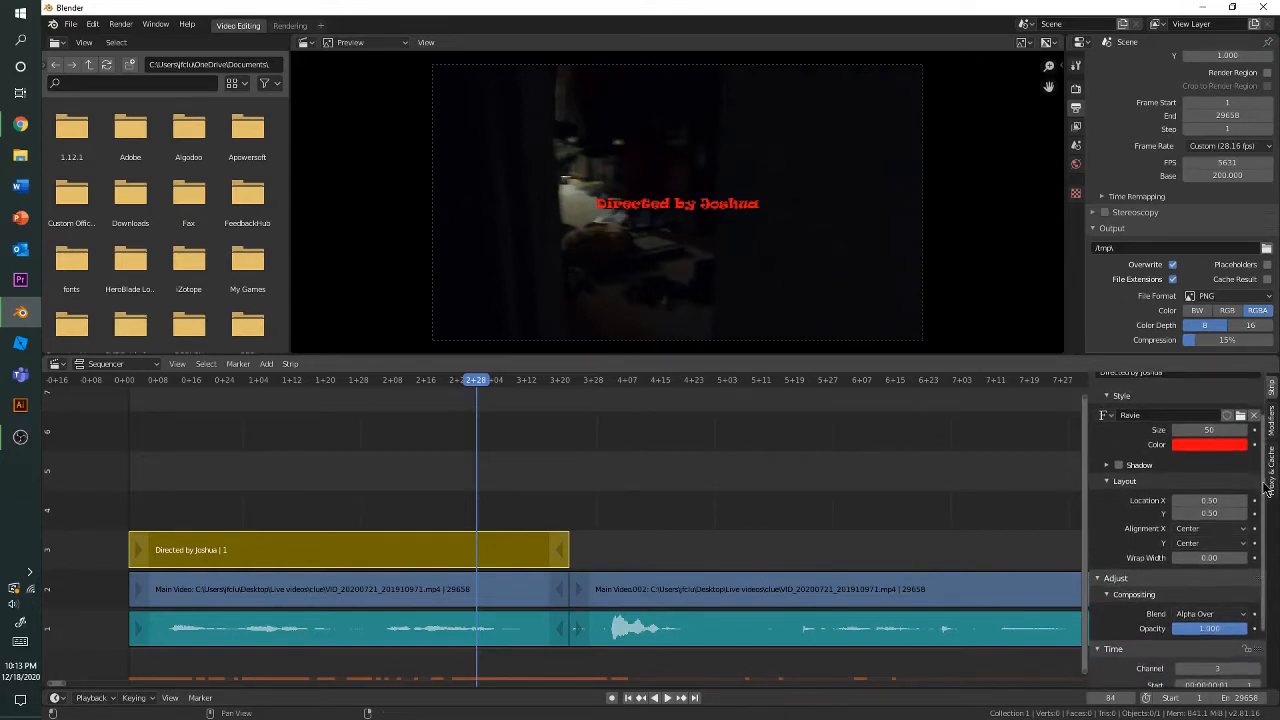
{"action": "key", "text": "shift+ctrl+space"}
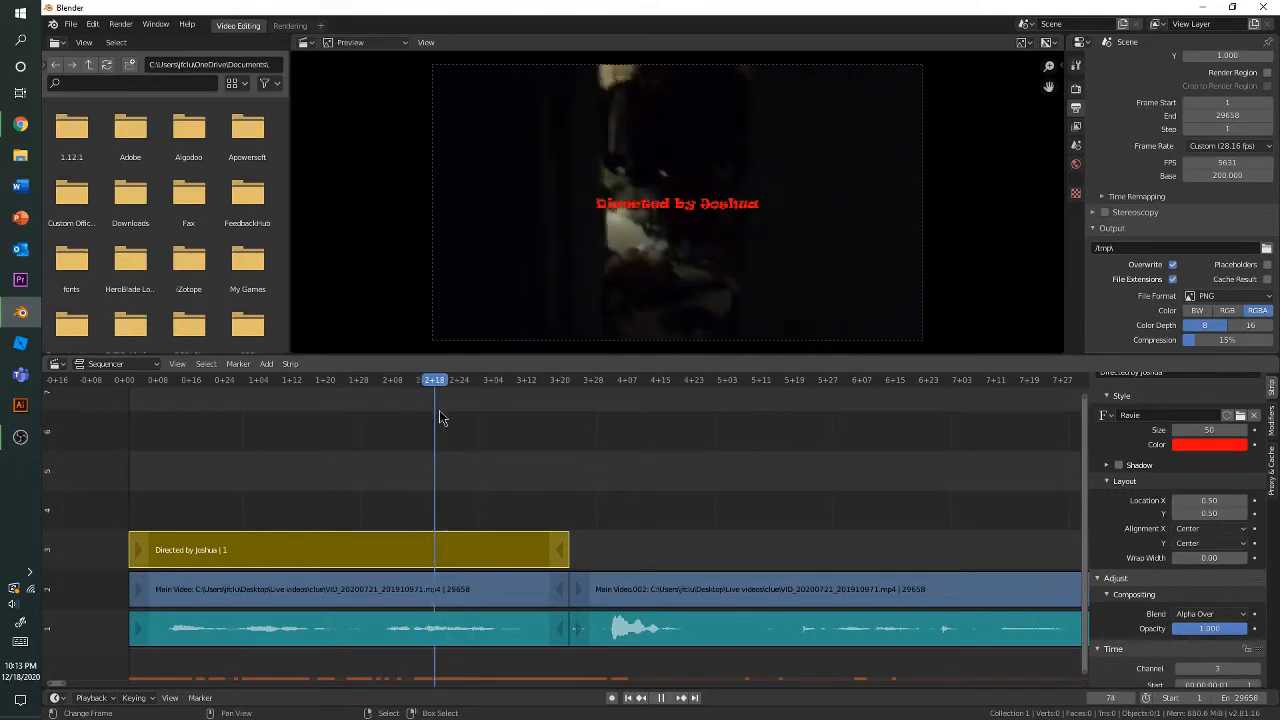
{"action": "left_click_drag", "start_coordinate": [441, 417], "coordinate": [469, 395]}
{"action": "key", "text": "space"}
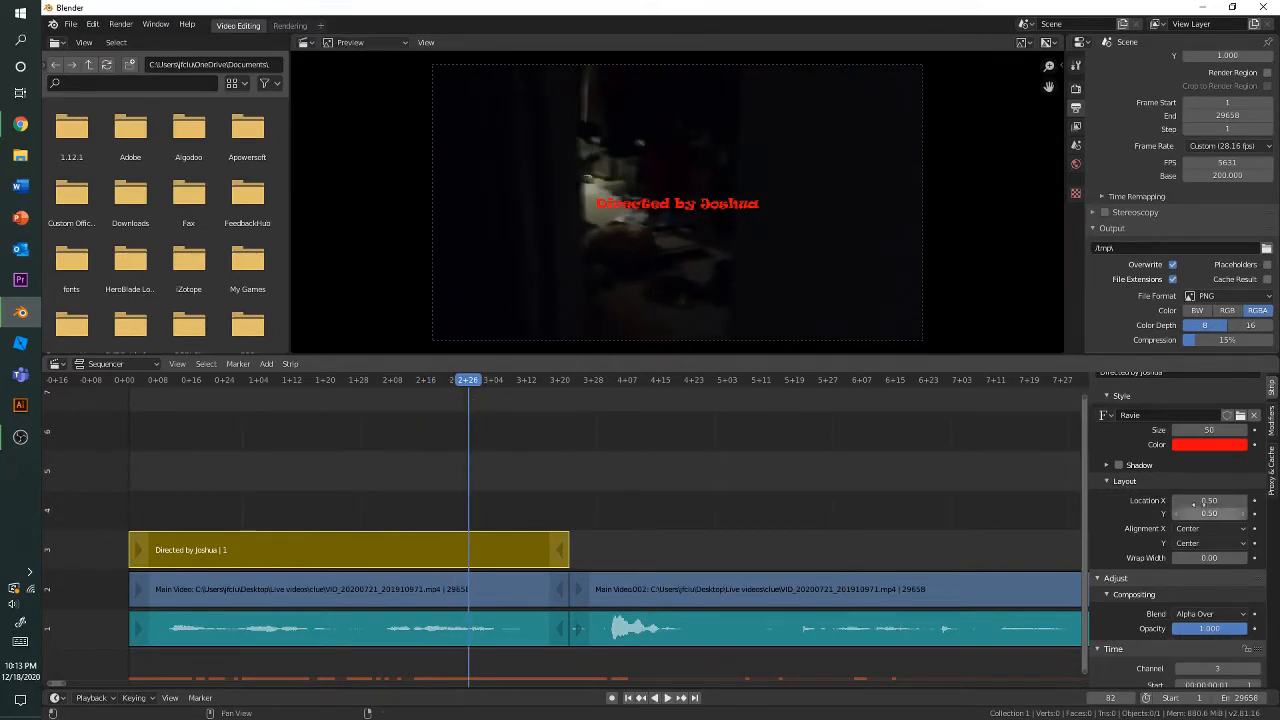
{"action": "scroll", "coordinate": [1268, 492], "scroll_direction": "down", "scroll_amount": 1}
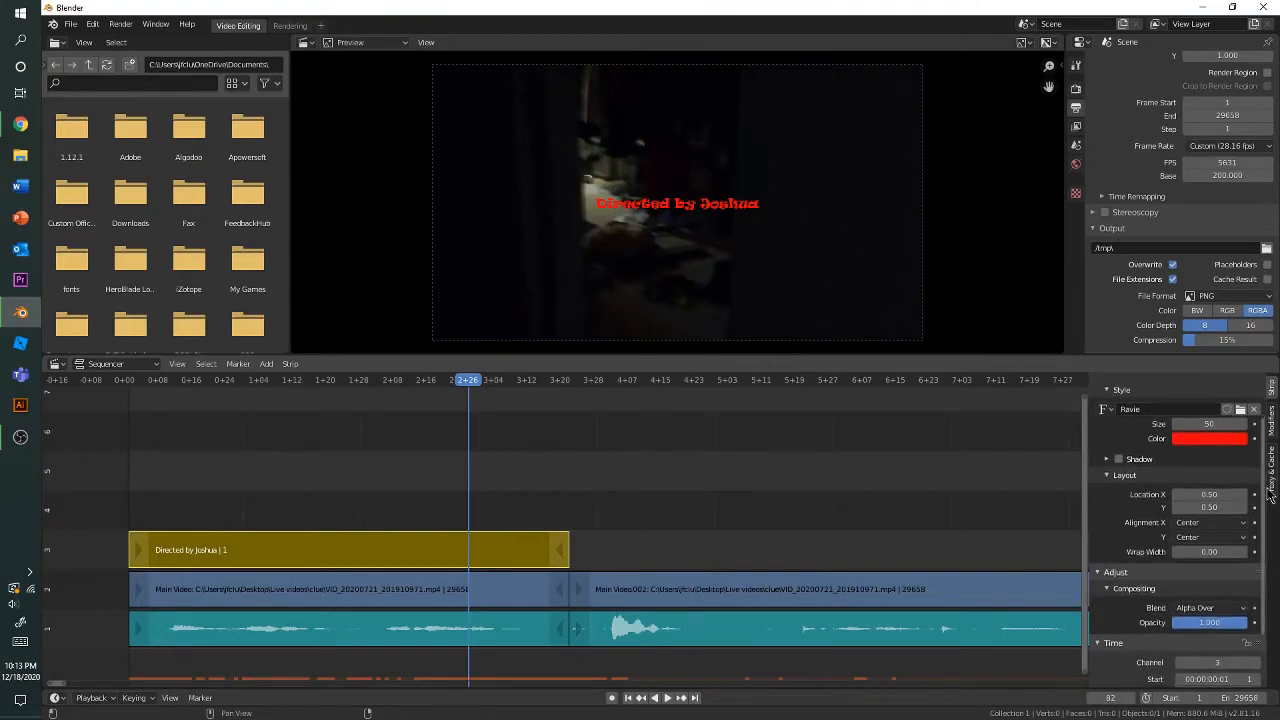
{"action": "scroll", "coordinate": [1270, 492], "scroll_direction": "down", "scroll_amount": 4}
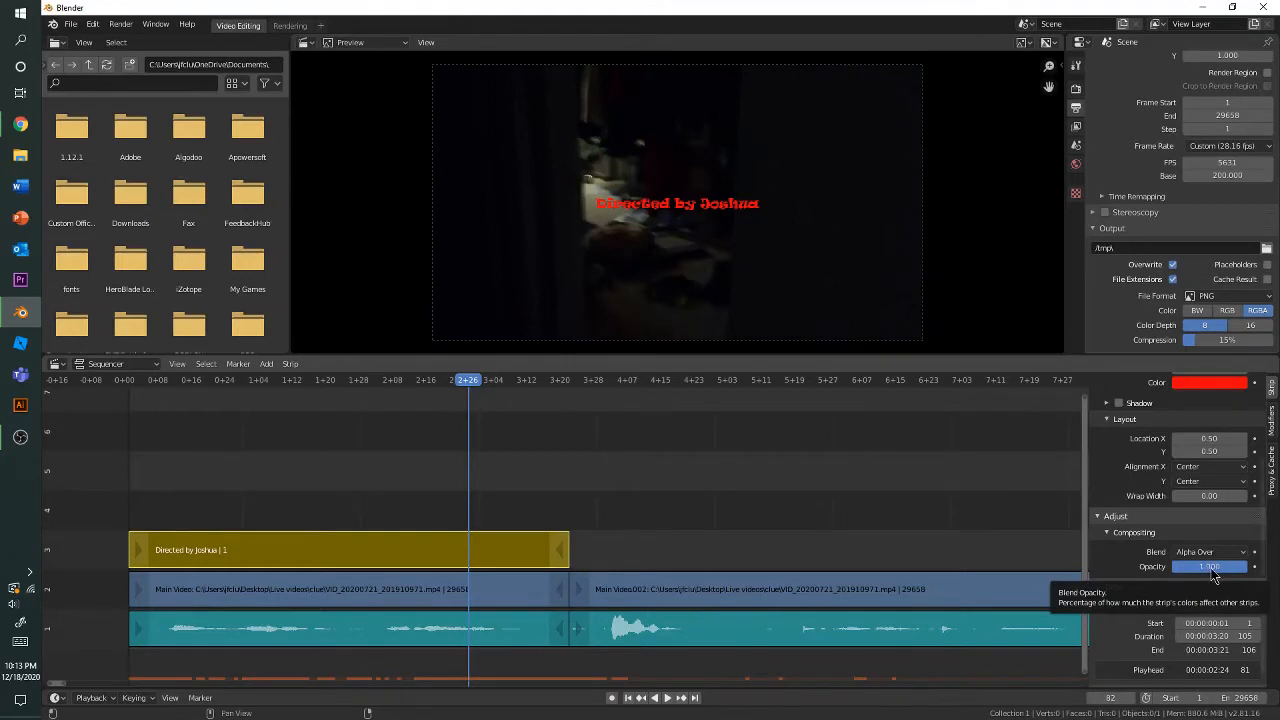
{"action": "key", "text": "i"}
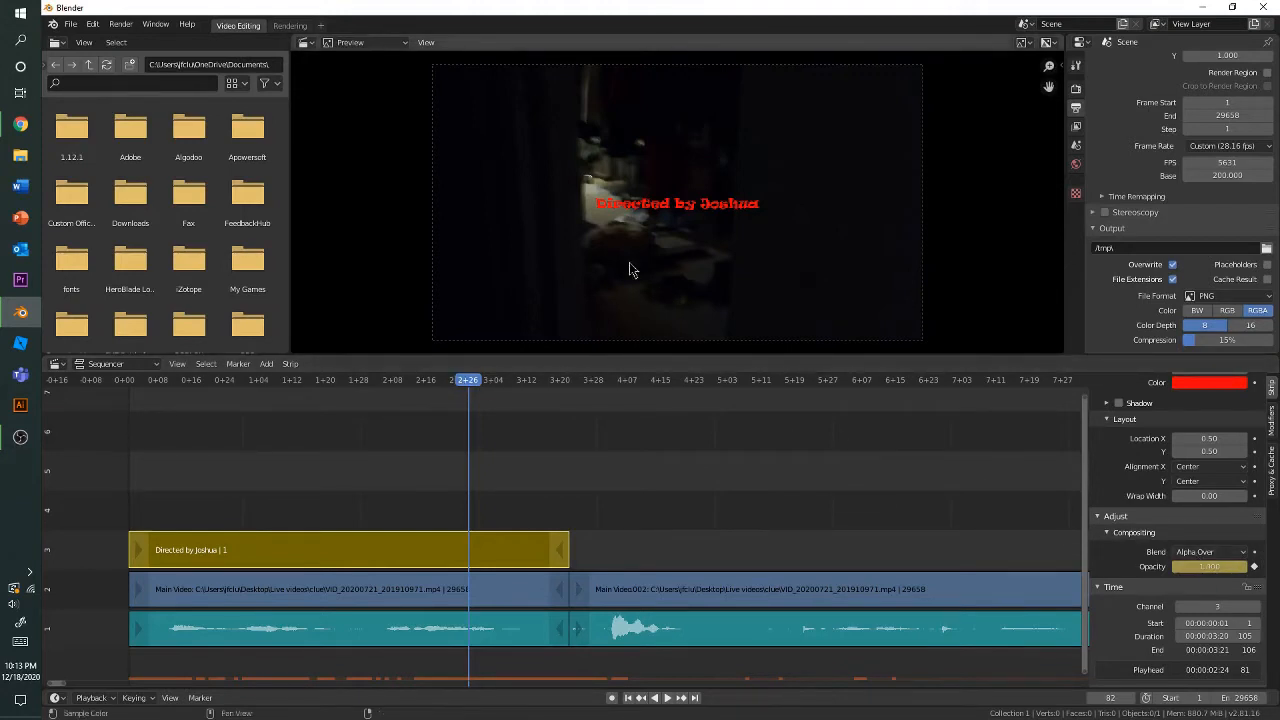
Step: Keyframe the title strip's opacity at 0.000 with the playhead at the strip's end, frame 106
{"action": "key", "text": "space"}
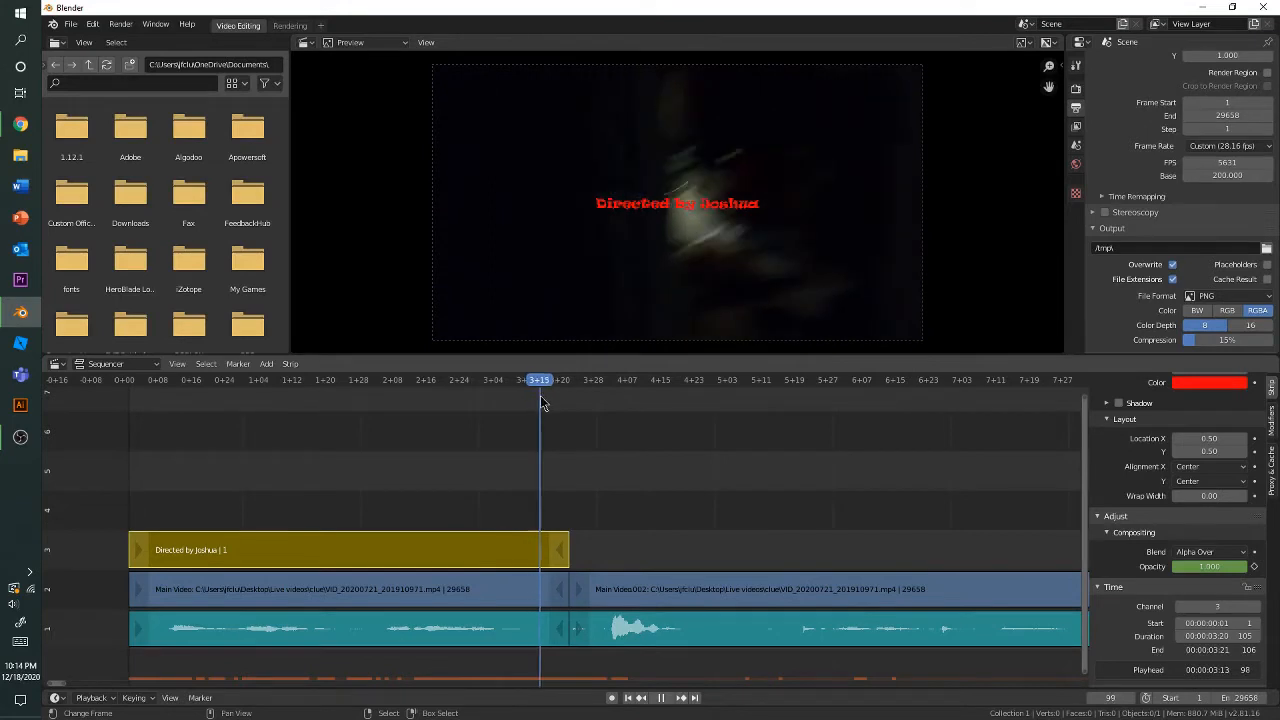
{"action": "key", "text": "space"}
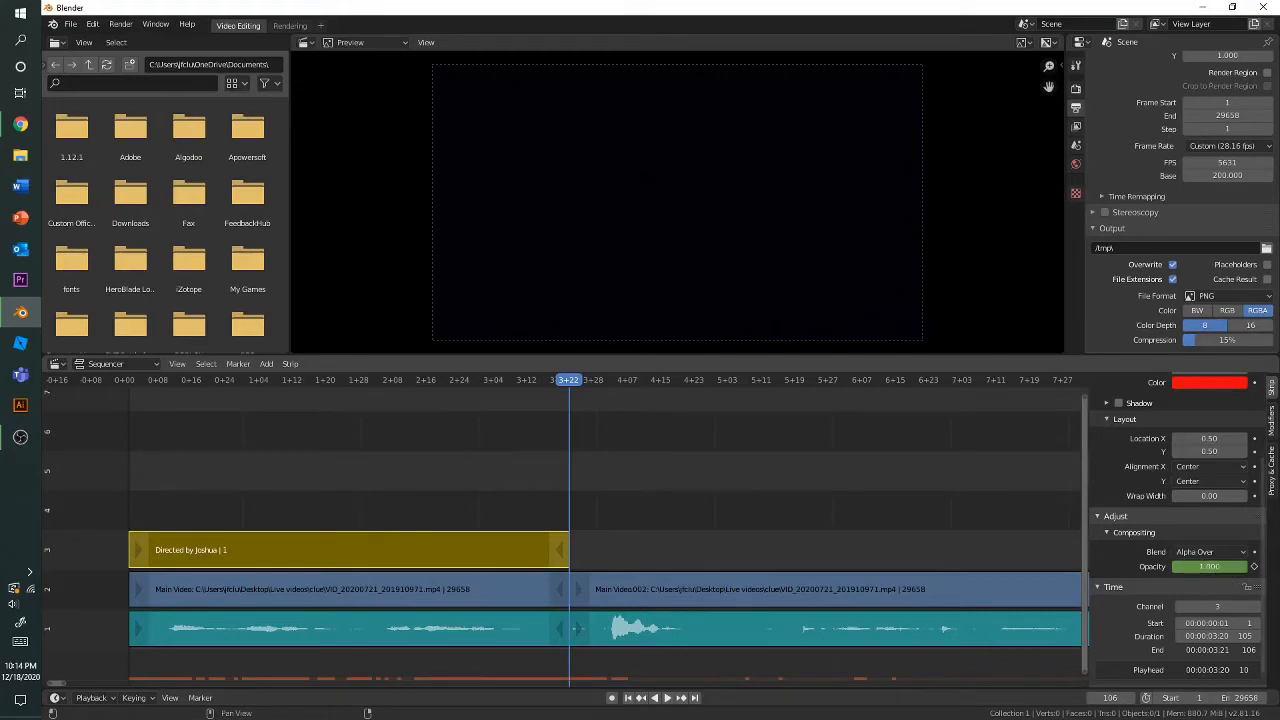
{"action": "left_click_drag", "start_coordinate": [1222, 567], "coordinate": [1181, 566]}
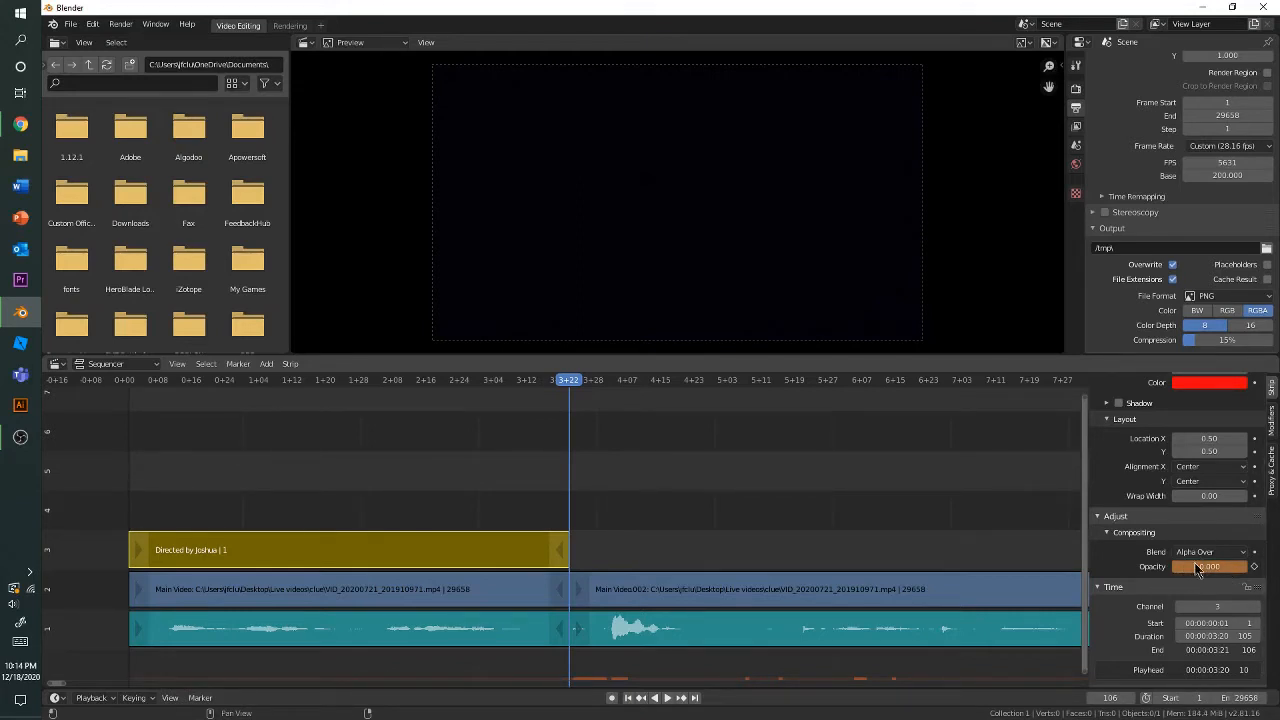
{"action": "key", "text": "i"}
Step: Scrub back over the title's end and compare the strip properties of the title, the first video piece and its sound
{"action": "left_click_drag", "start_coordinate": [567, 387], "coordinate": [460, 432]}
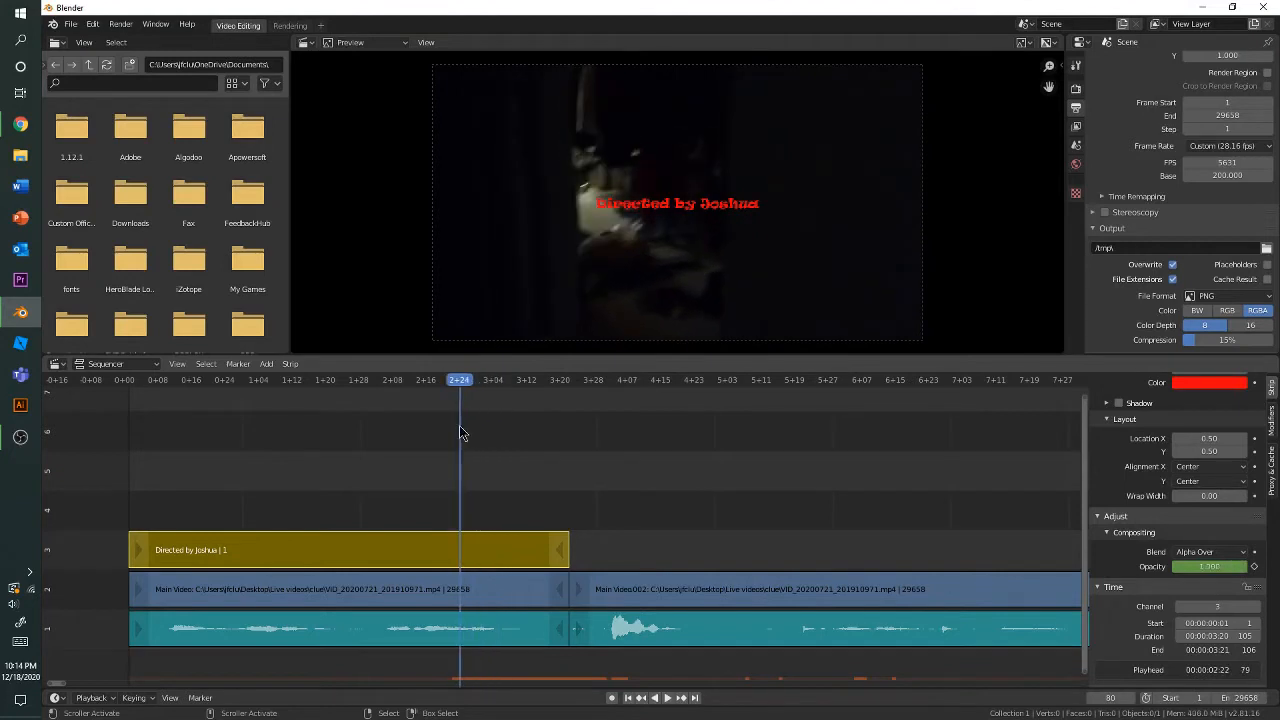
{"action": "left_click", "coordinate": [360, 576]}
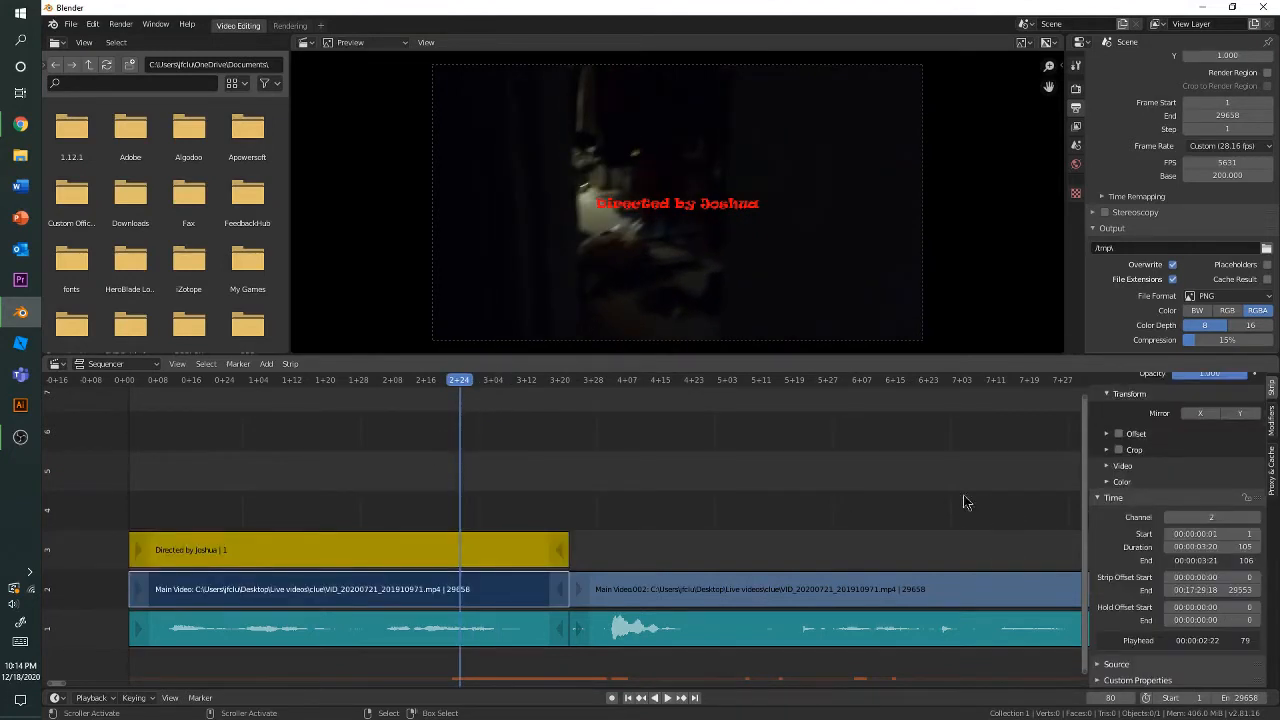
{"action": "left_click", "coordinate": [457, 551]}
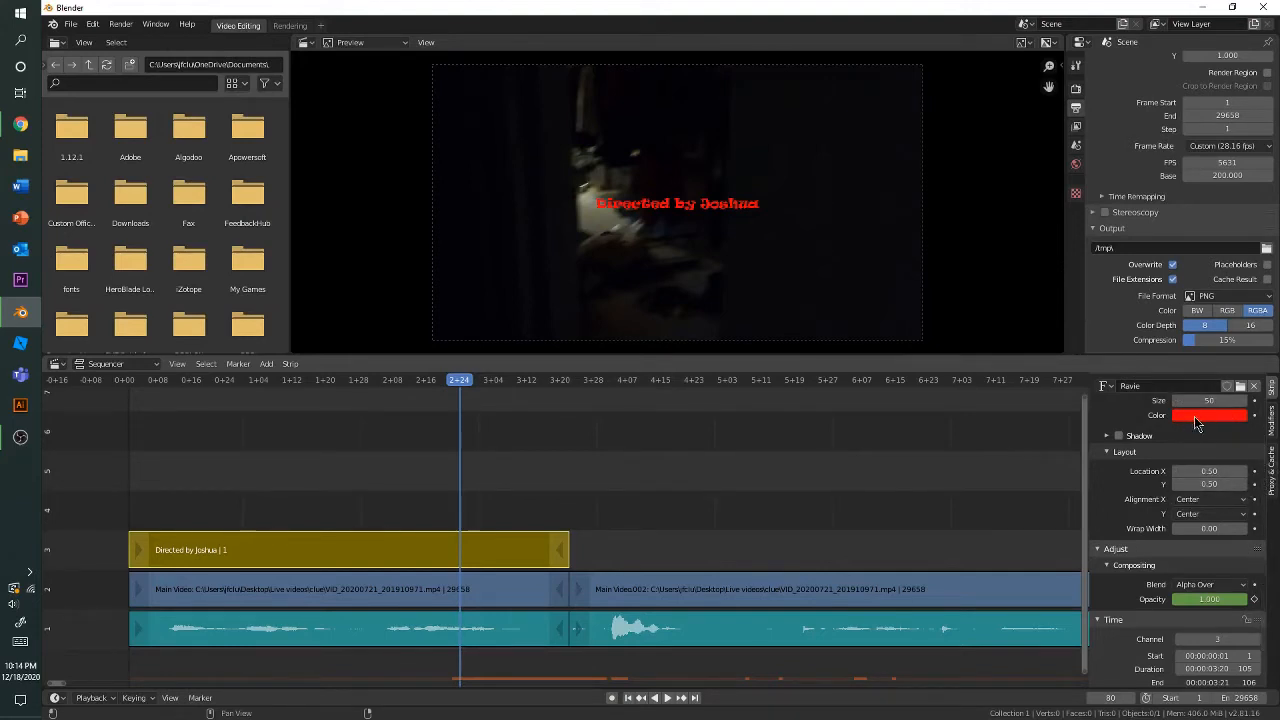
{"action": "left_click", "coordinate": [365, 578]}
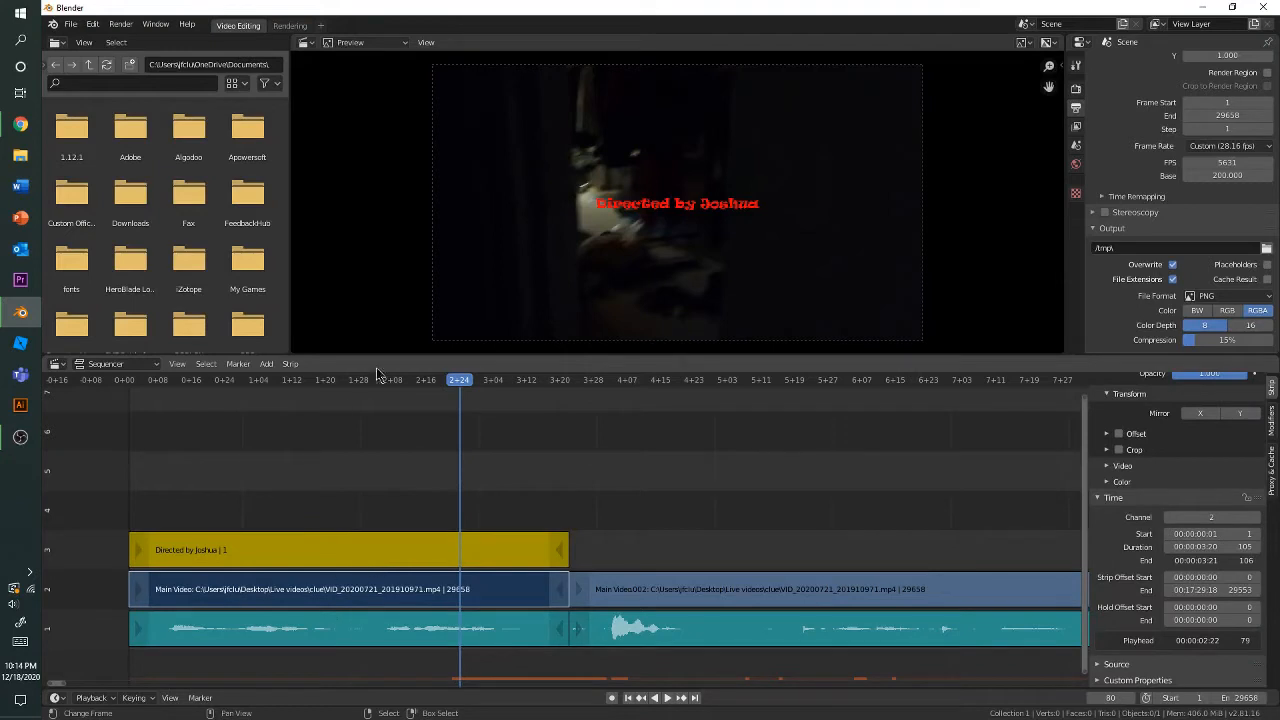
{"action": "left_click", "coordinate": [446, 628]}
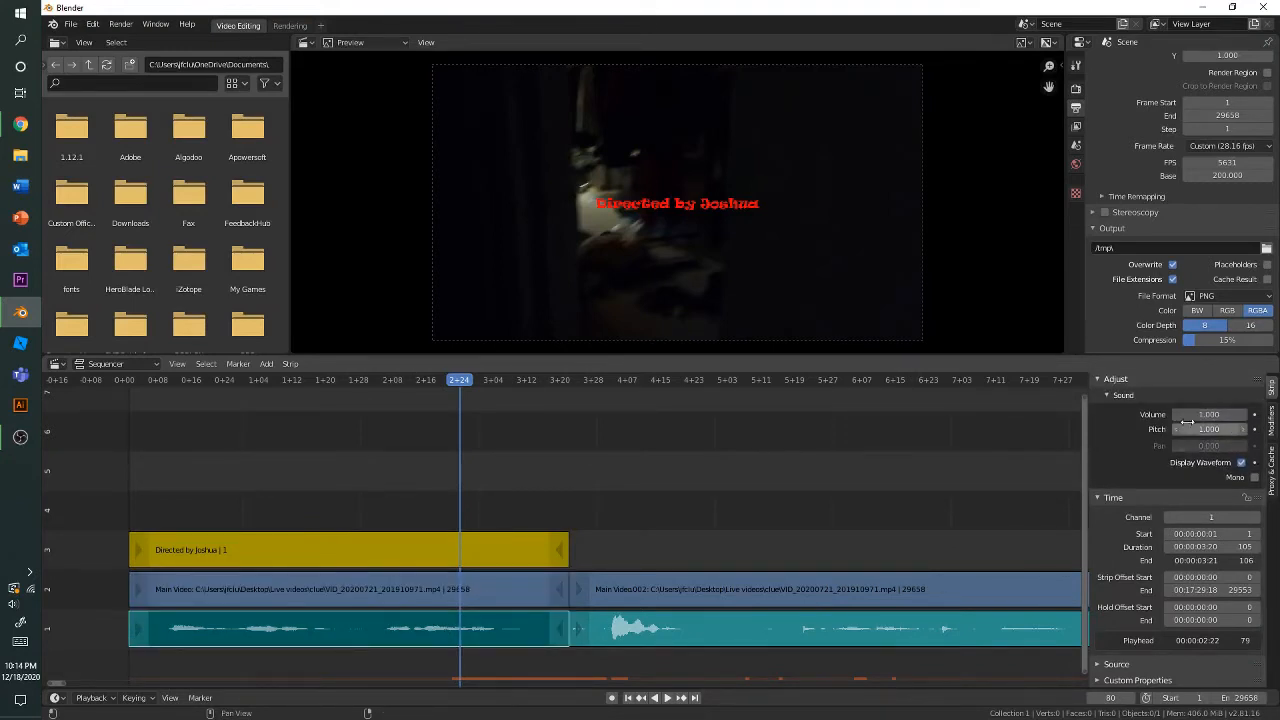
{"action": "left_click", "coordinate": [503, 596]}
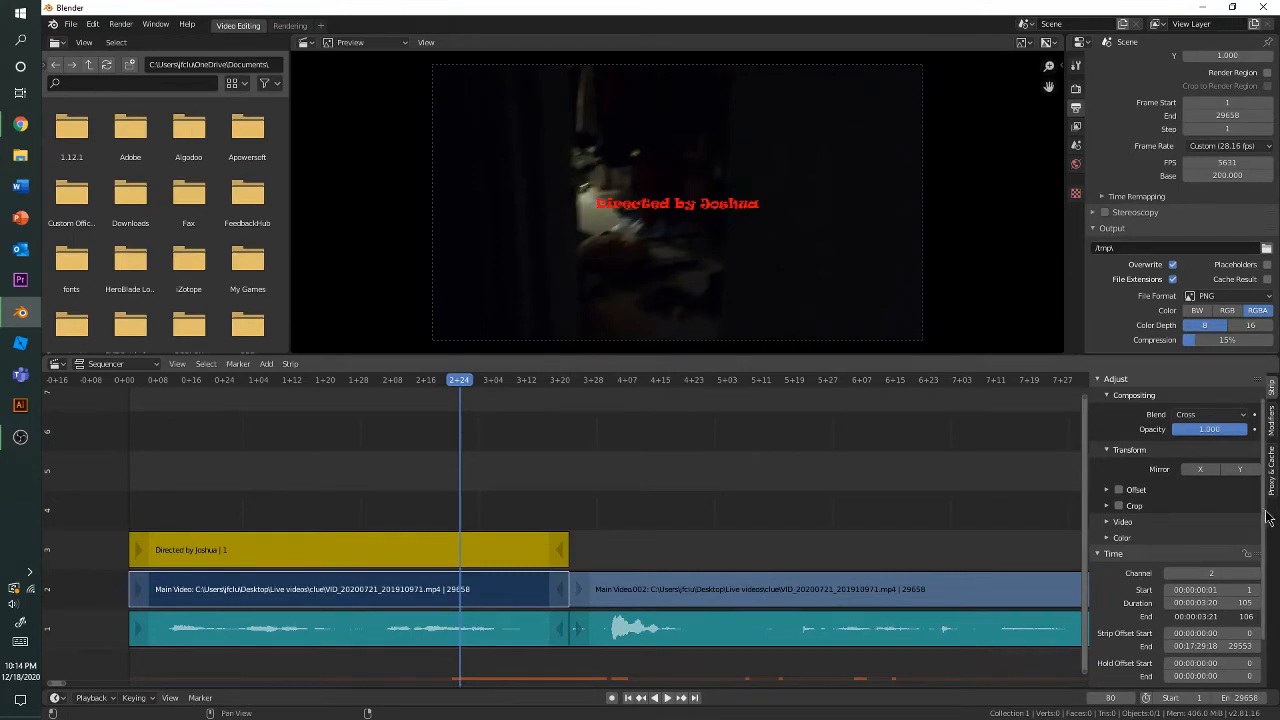
{"action": "scroll", "coordinate": [1267, 527], "scroll_direction": "down", "scroll_amount": 2}
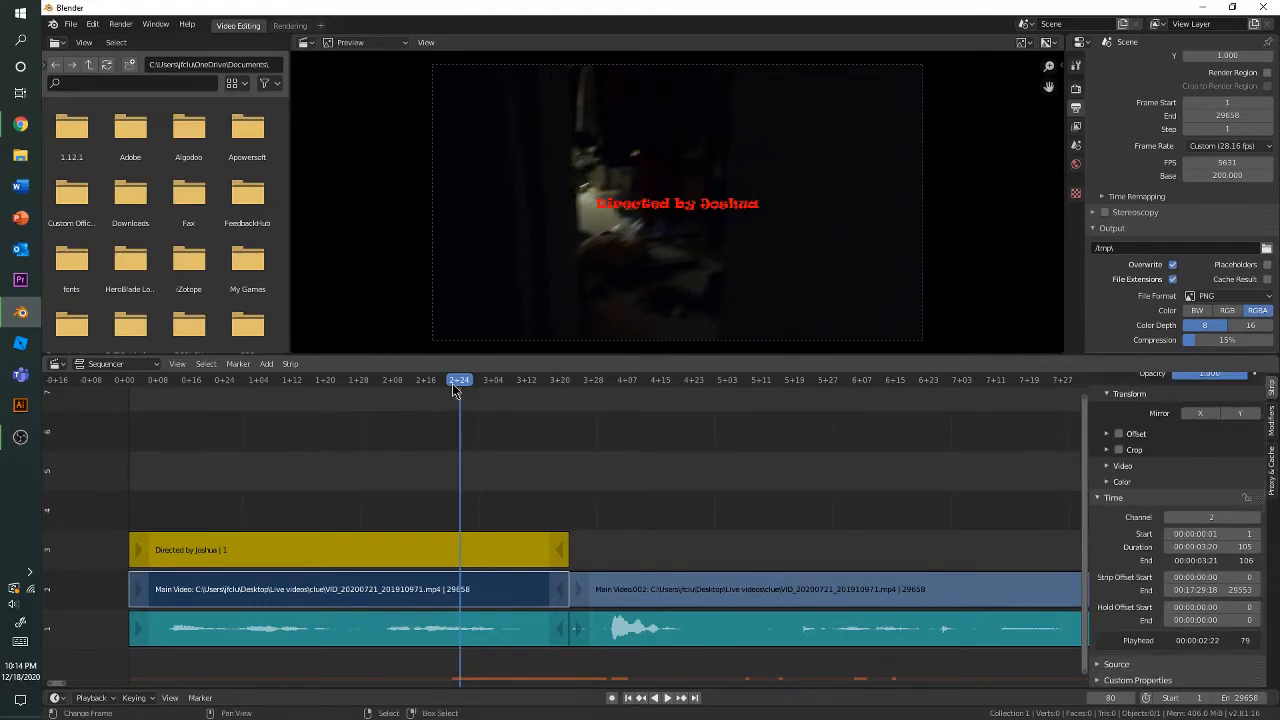
Step: Play the sequence from 2+21 past the title's end to preview the opacity fade-out
{"action": "left_click_drag", "start_coordinate": [452, 383], "coordinate": [447, 430]}
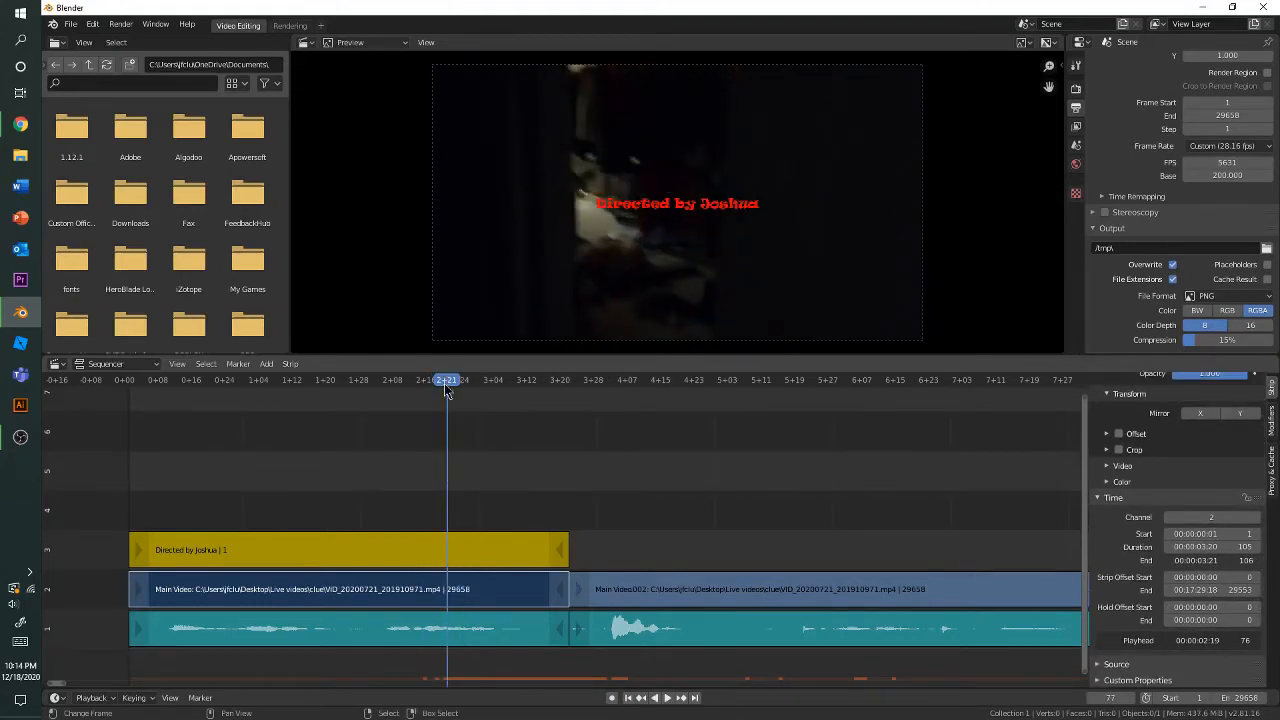
{"action": "key", "text": "space"}
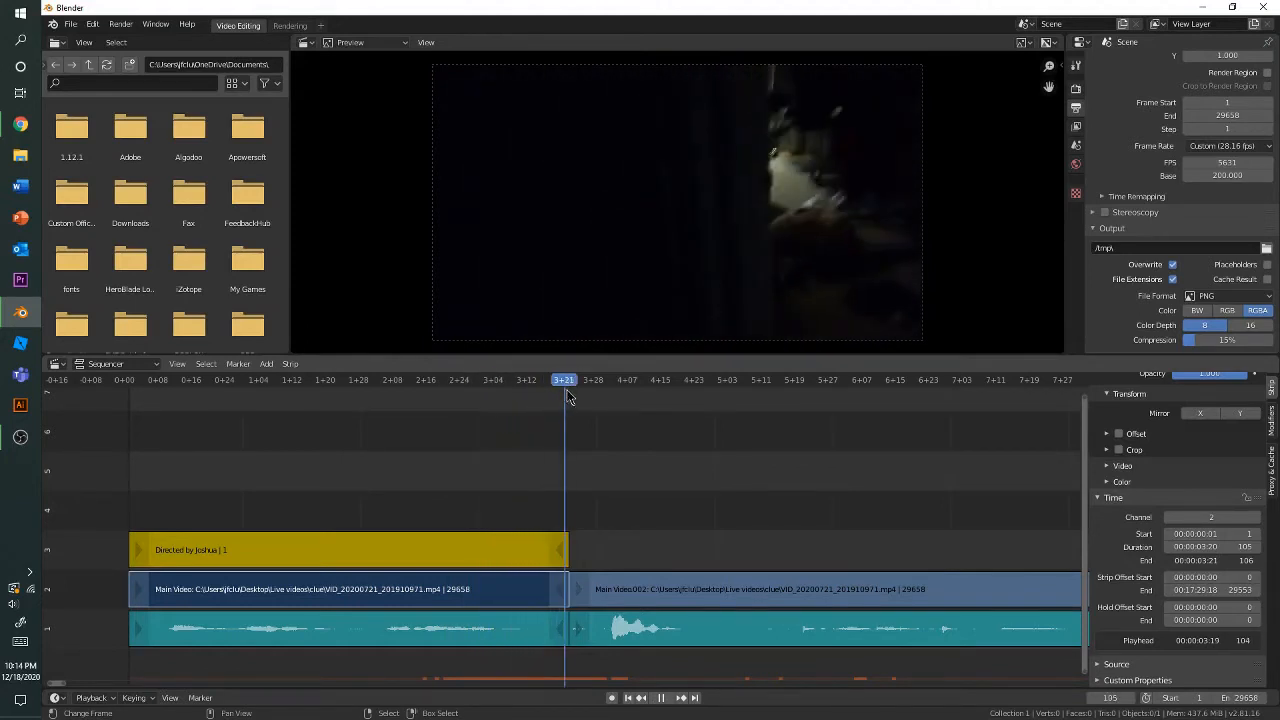
{"action": "key", "text": "space"}
Step: Add the image Screenshot 2020-12-14 133148.png as a strip above the second video piece, starting at frame 158
{"action": "middle_click_drag", "start_coordinate": [760, 434], "coordinate": [519, 424]}
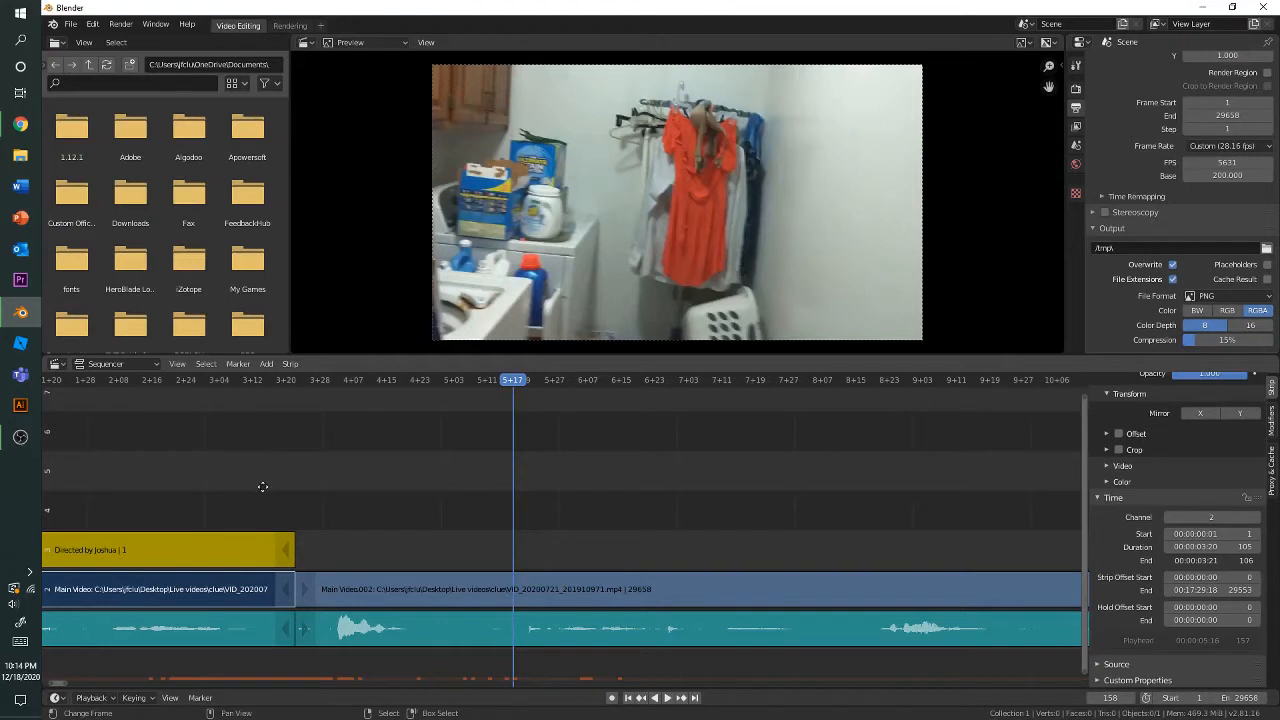
{"action": "middle_click_drag", "start_coordinate": [262, 487], "coordinate": [254, 487]}
{"action": "left_click", "coordinate": [266, 363]}
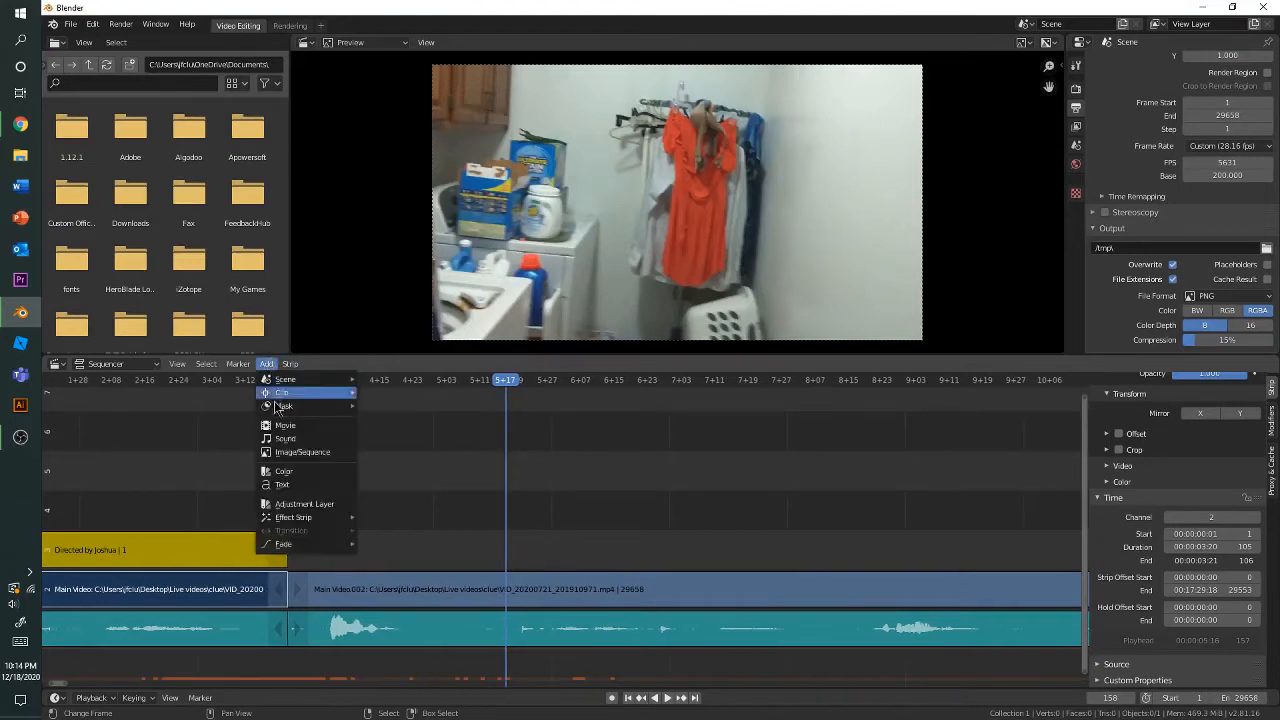
{"action": "left_click", "coordinate": [289, 454]}
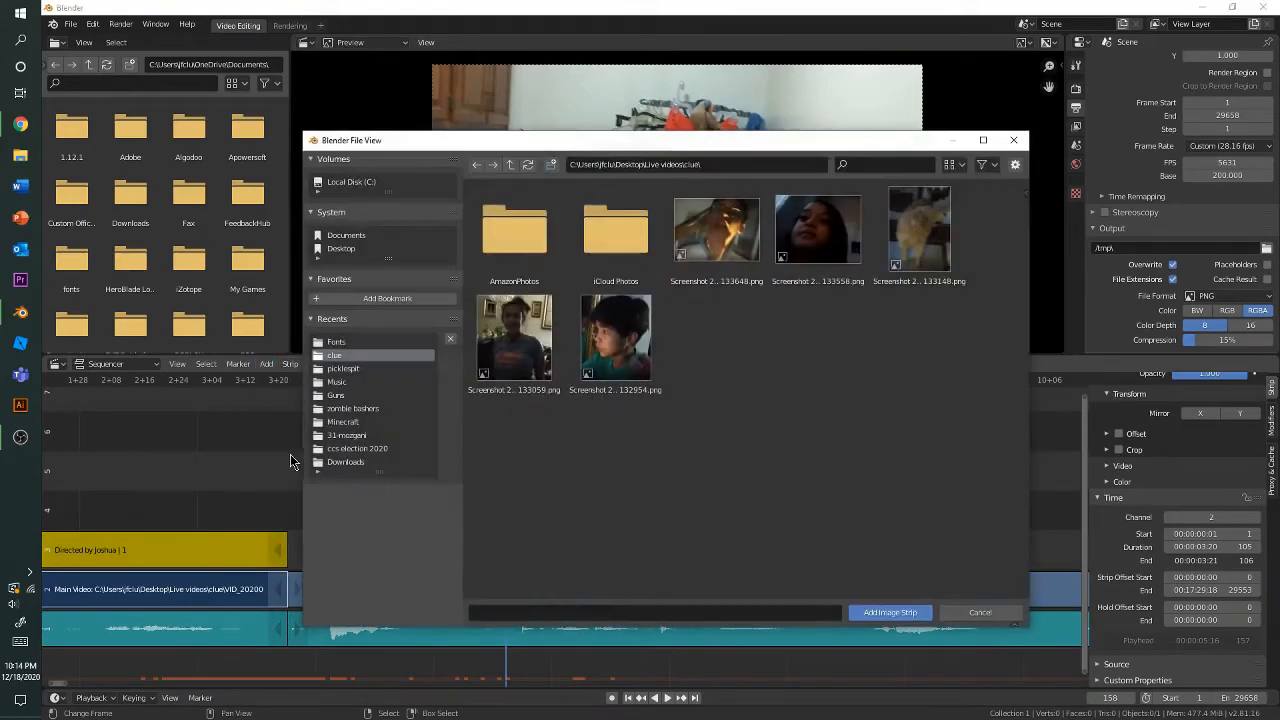
{"action": "left_click", "coordinate": [919, 232]}
{"action": "left_click", "coordinate": [889, 612]}
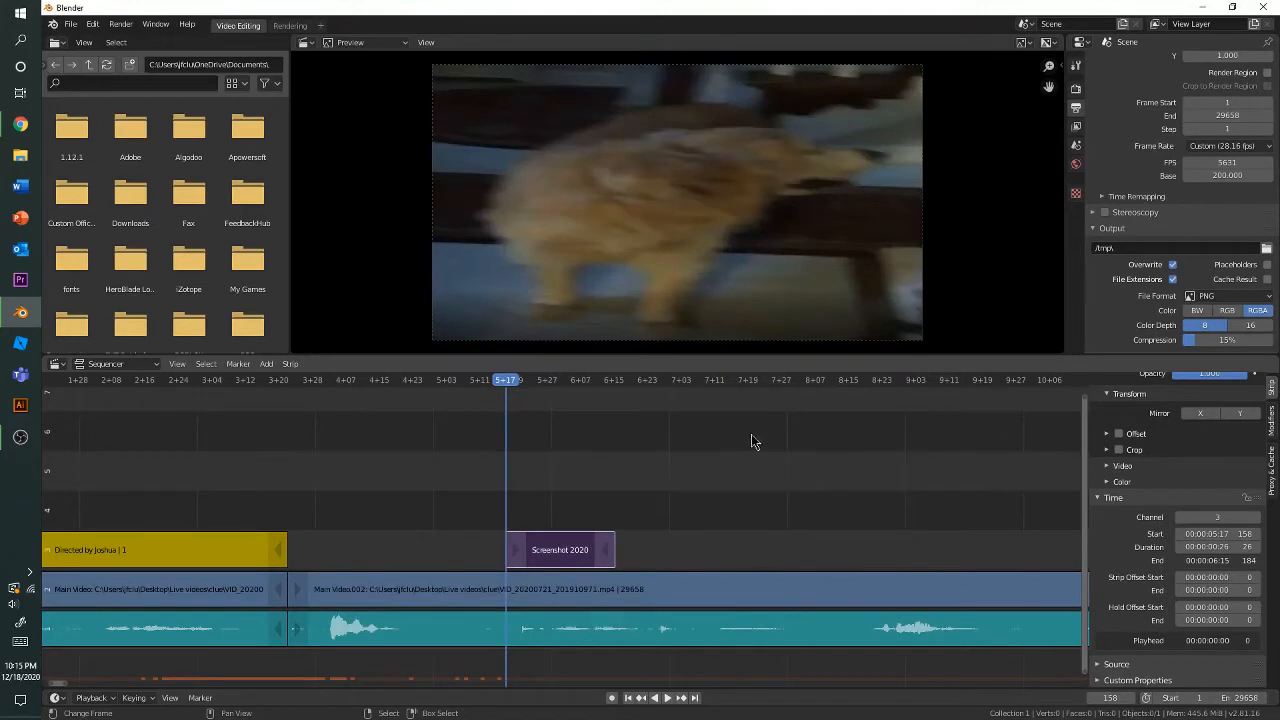
Step: Try the Offset option on the image strip, playing it over the video before turning the option off again
{"action": "scroll", "coordinate": [751, 434], "scroll_direction": "right", "scroll_amount": 1, "text": "ctrl"}
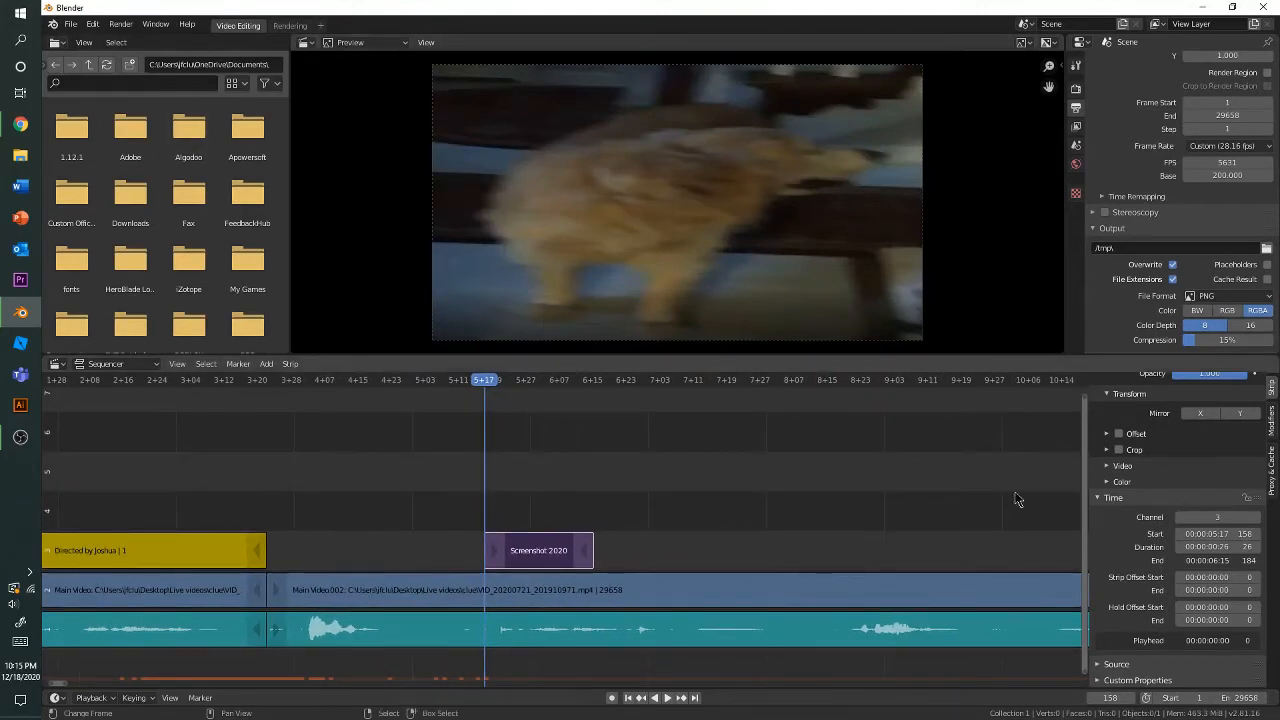
{"action": "scroll", "coordinate": [1180, 500], "scroll_direction": "up", "scroll_amount": 3}
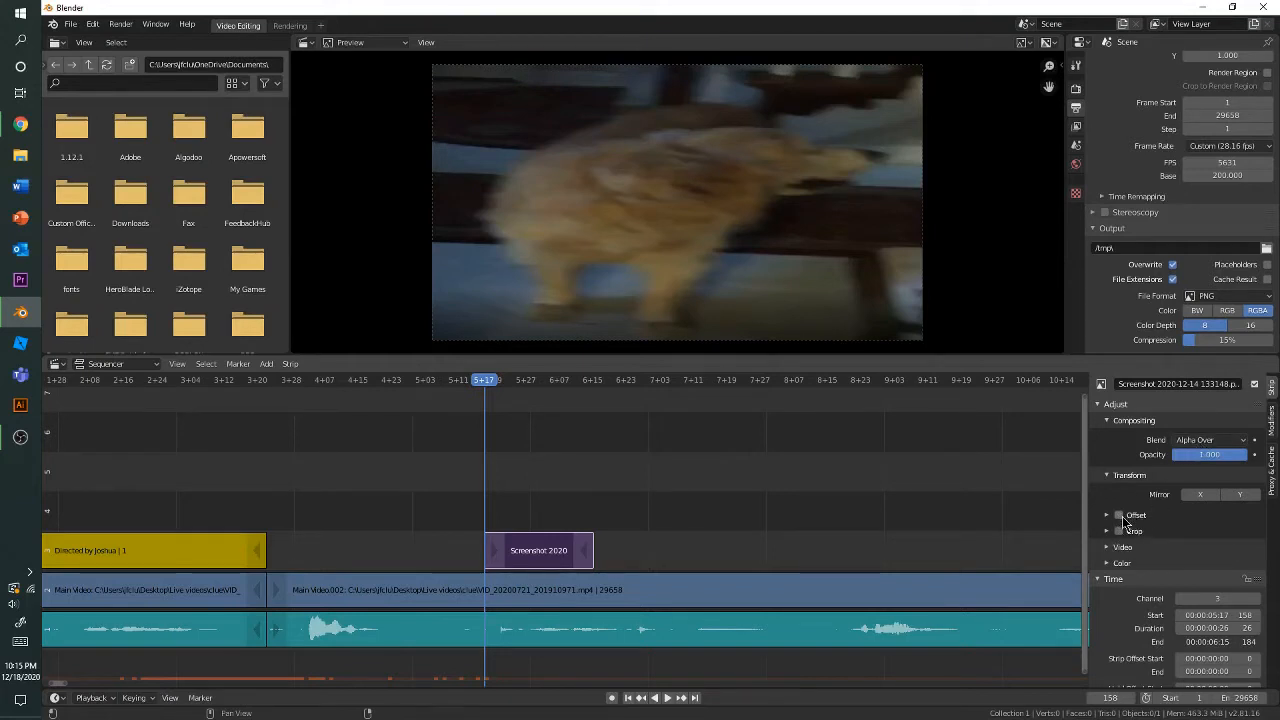
{"action": "scroll", "coordinate": [871, 507], "scroll_direction": "right", "scroll_amount": 1, "text": "ctrl"}
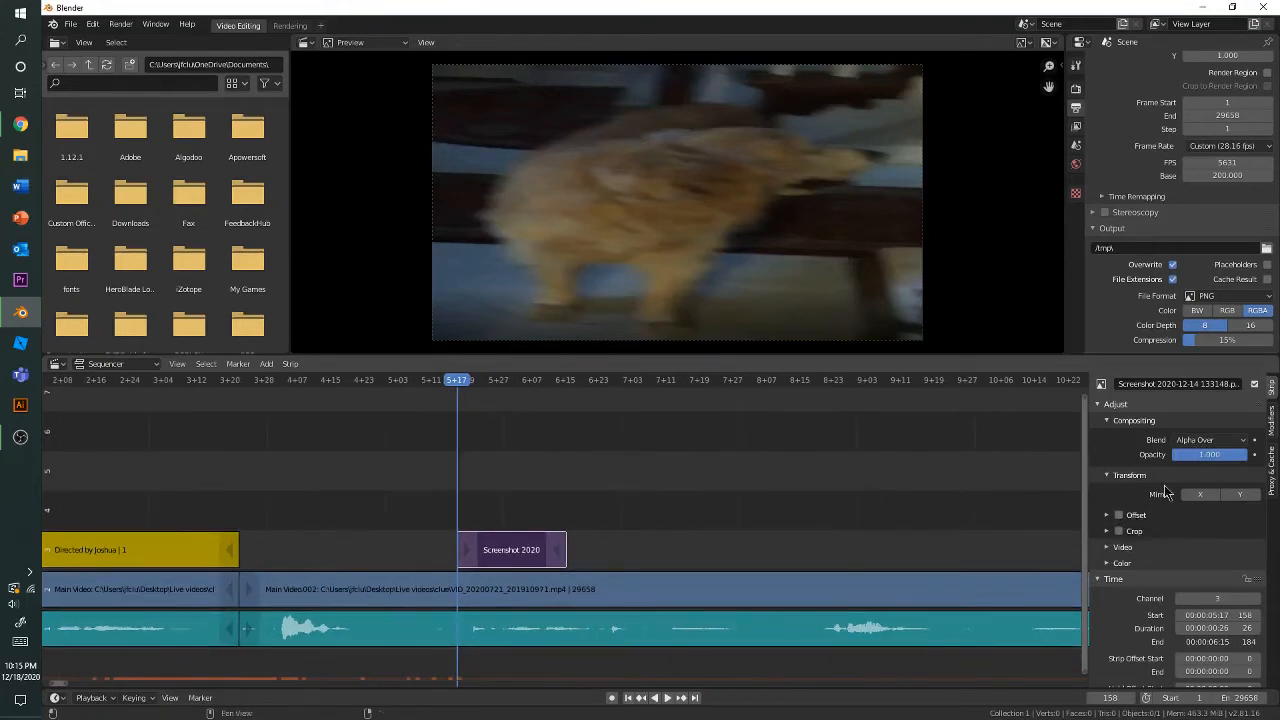
{"action": "left_click", "coordinate": [1120, 515]}
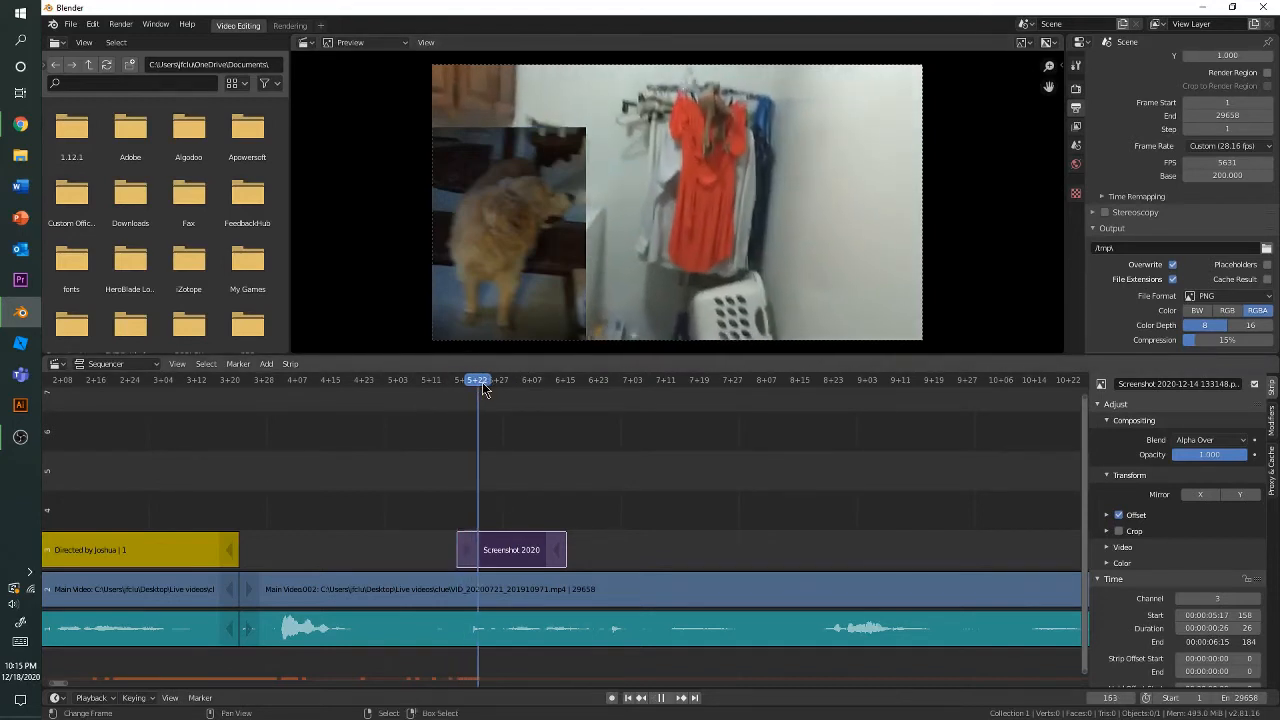
{"action": "key", "text": "space"}
{"action": "left_click", "coordinate": [461, 390]}
{"action": "key", "text": "space"}
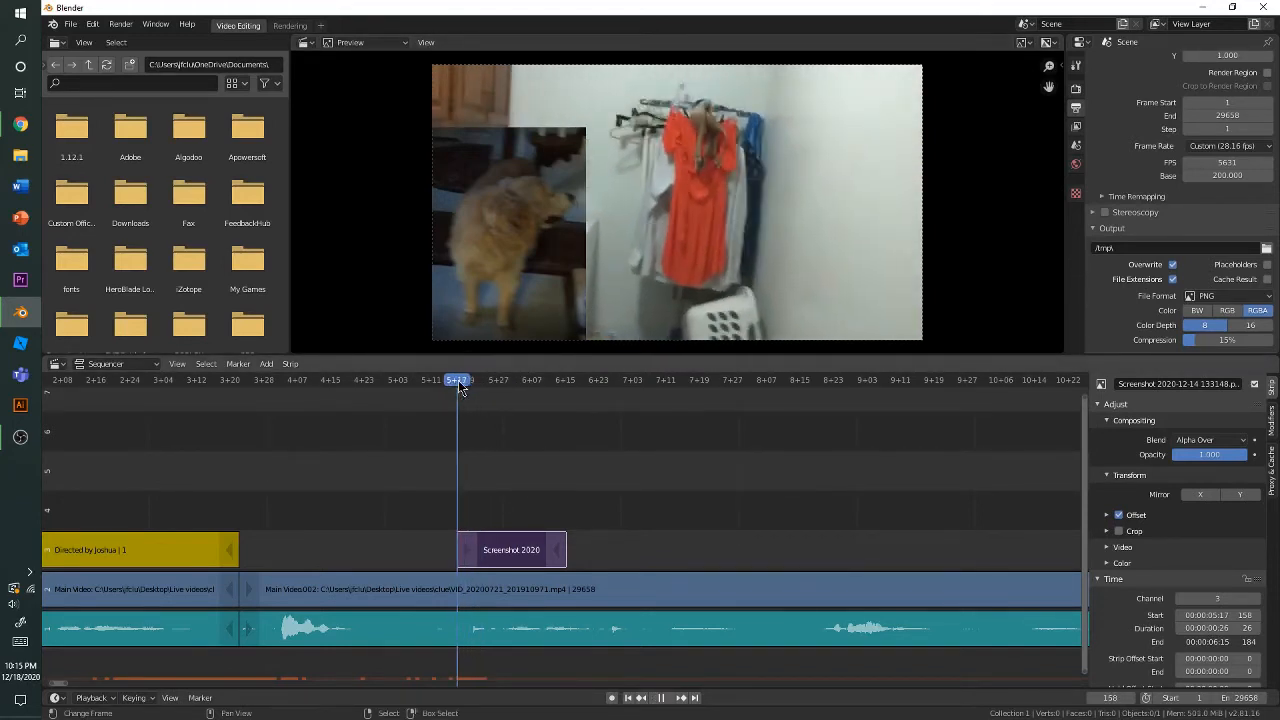
{"action": "left_click", "coordinate": [1130, 516]}
Step: Review the scene's dimension and output settings and play the start of the image strip from frame 158
{"action": "scroll", "coordinate": [1040, 489], "scroll_direction": "right", "scroll_amount": 1, "text": "ctrl"}
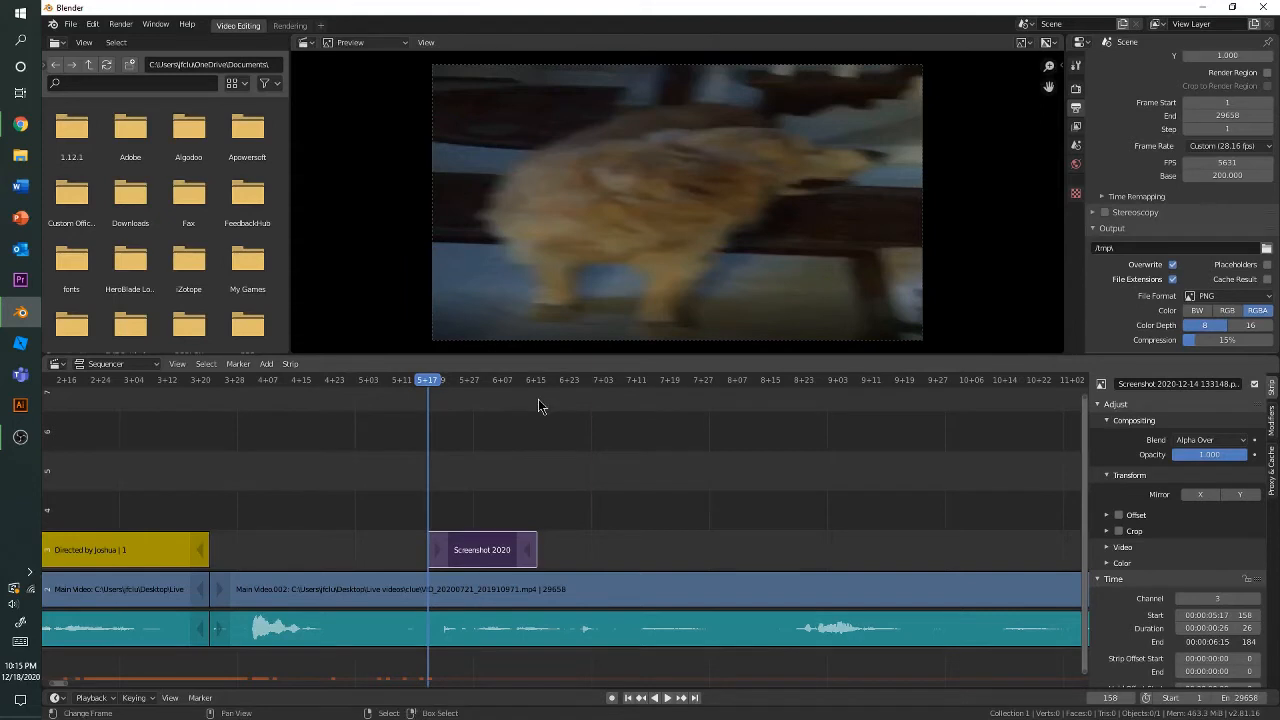
{"action": "scroll", "coordinate": [569, 505], "scroll_direction": "right", "scroll_amount": 1, "text": "ctrl"}
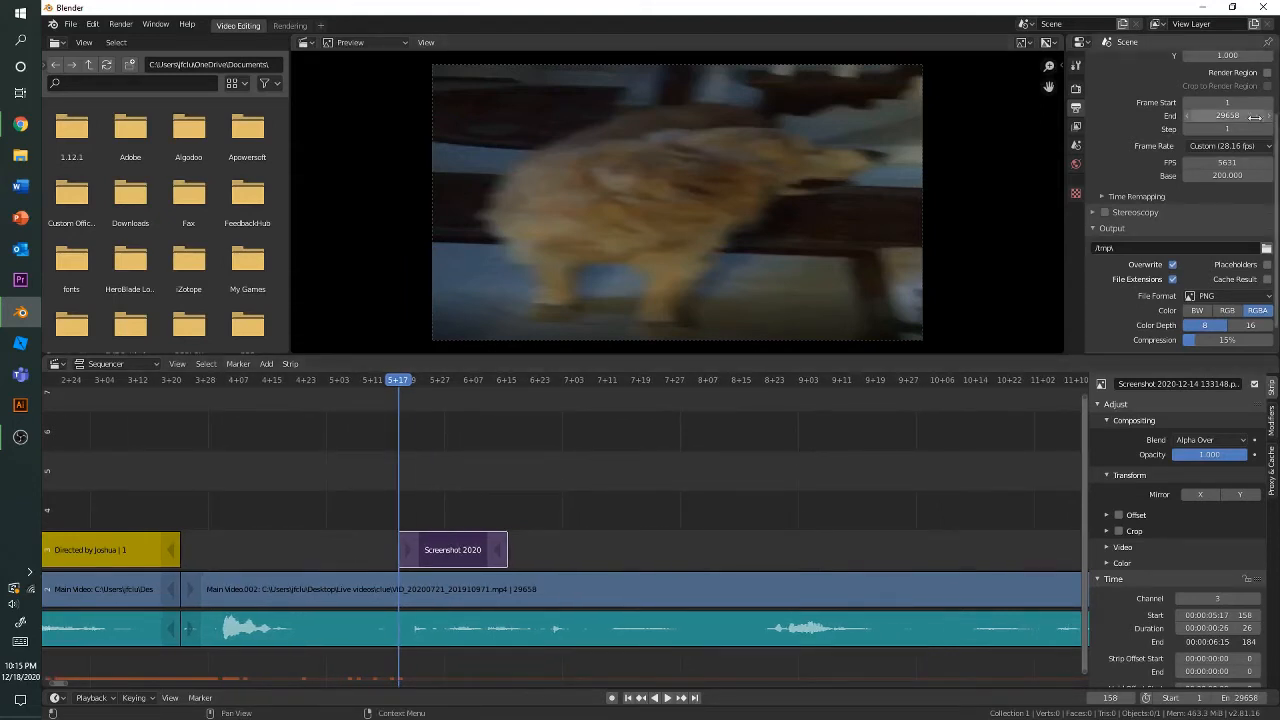
{"action": "scroll", "coordinate": [1277, 148], "scroll_direction": "up", "scroll_amount": 1}
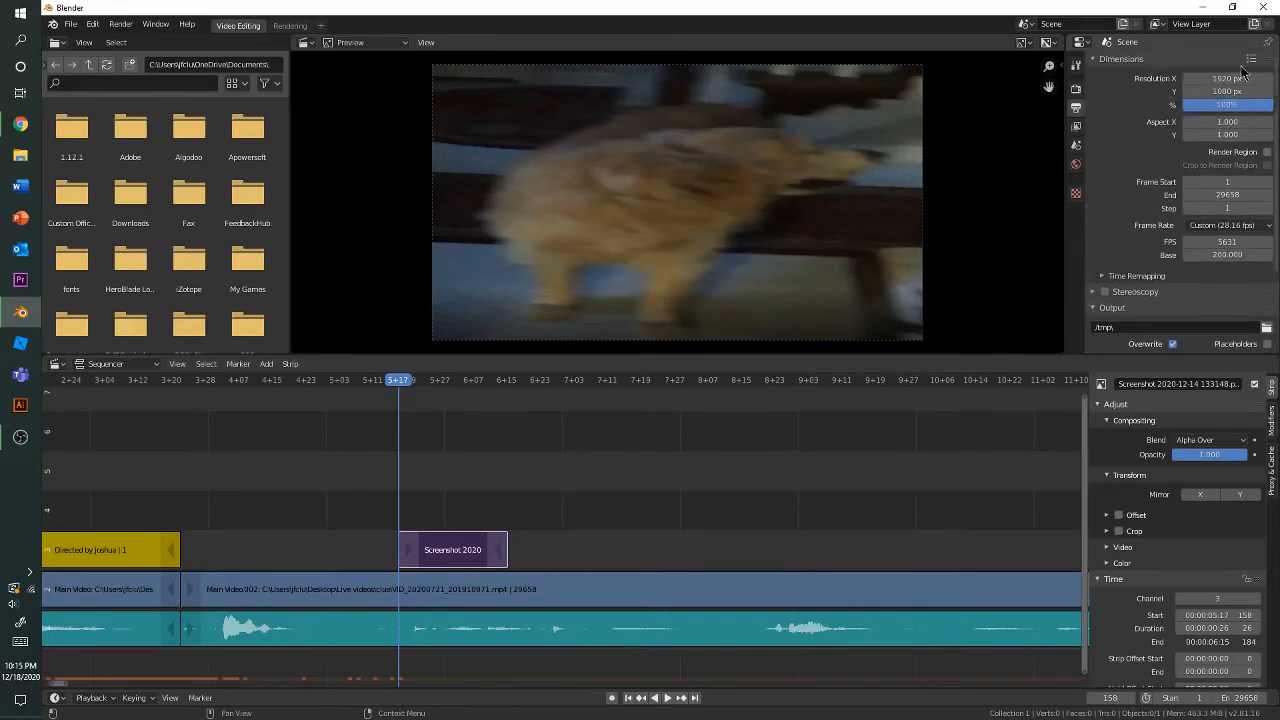
{"action": "scroll", "coordinate": [1277, 165], "scroll_direction": "down", "scroll_amount": 3}
{"action": "scroll", "coordinate": [614, 457], "scroll_direction": "left", "scroll_amount": 1, "text": "ctrl"}
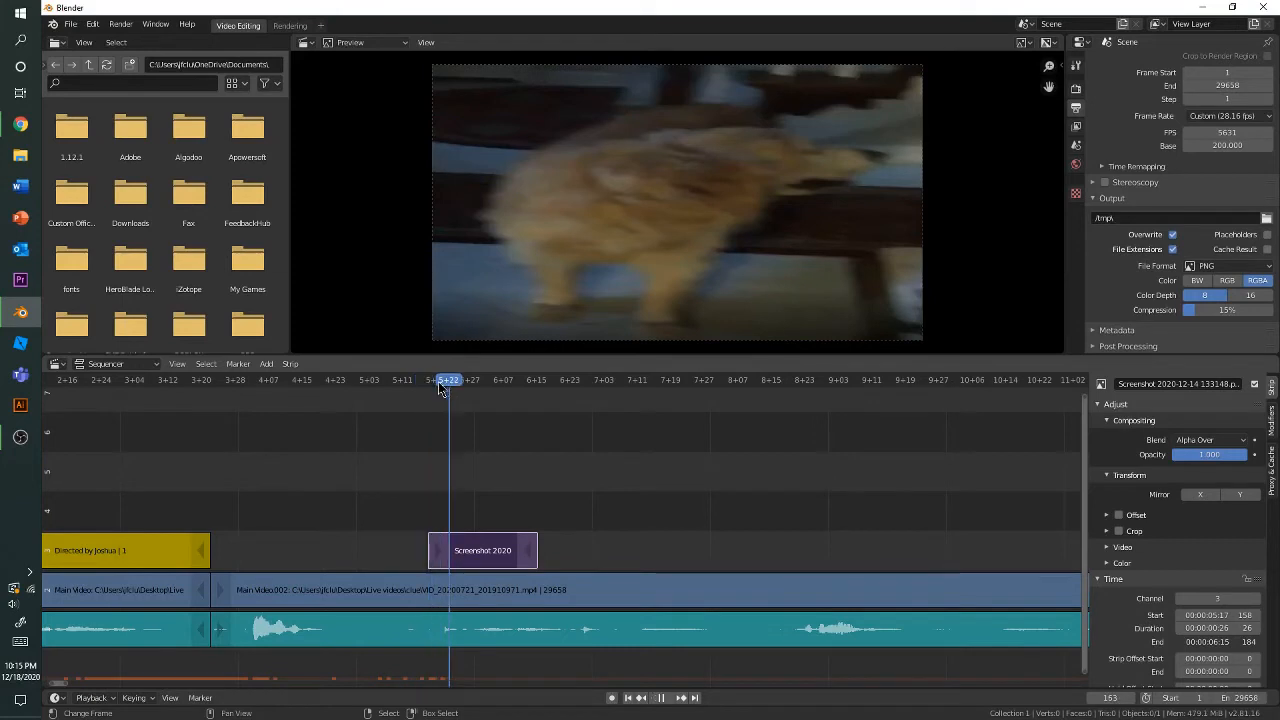
{"action": "key", "text": "space"}
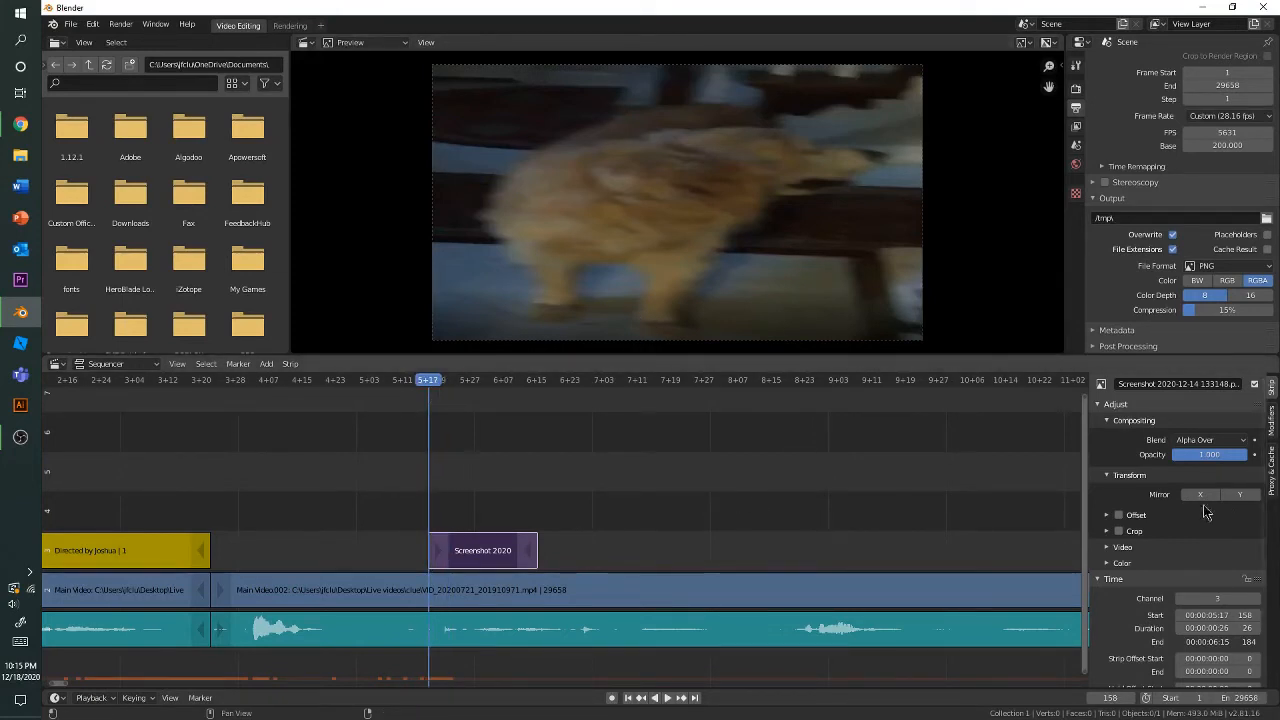
Step: Turn on the Offset option for the image strip
{"action": "left_click", "coordinate": [1118, 515]}
{"action": "middle_click_drag", "start_coordinate": [711, 474], "coordinate": [682, 478]}
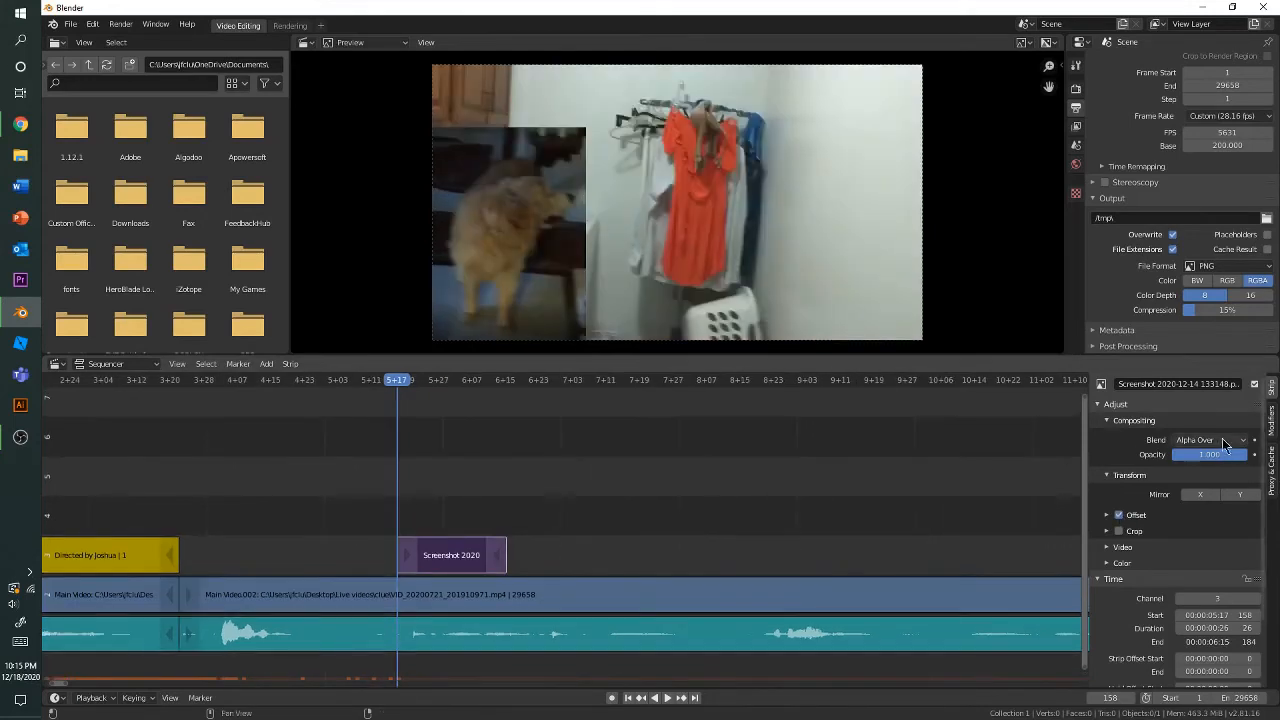
Step: Try the Over Drop blend mode on the image strip, scrub through it, and set the blend back to Alpha Over
{"action": "left_click", "coordinate": [1236, 444]}
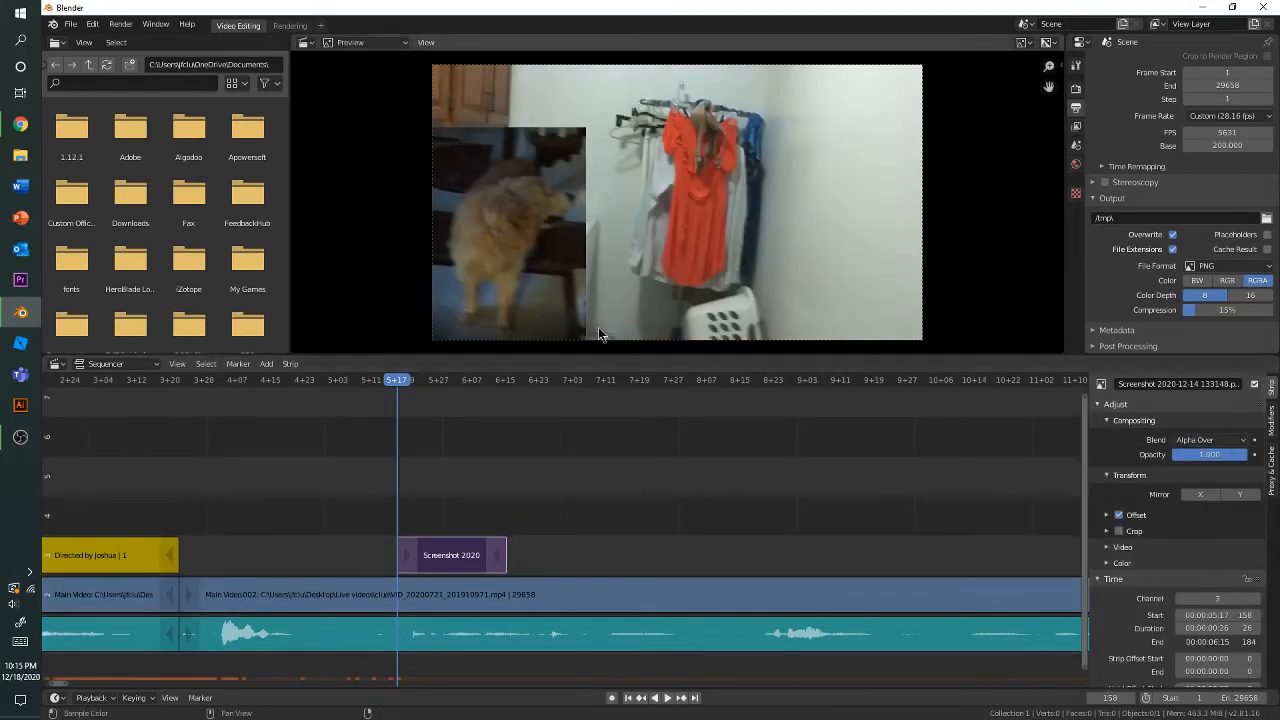
{"action": "left_click", "coordinate": [1220, 442]}
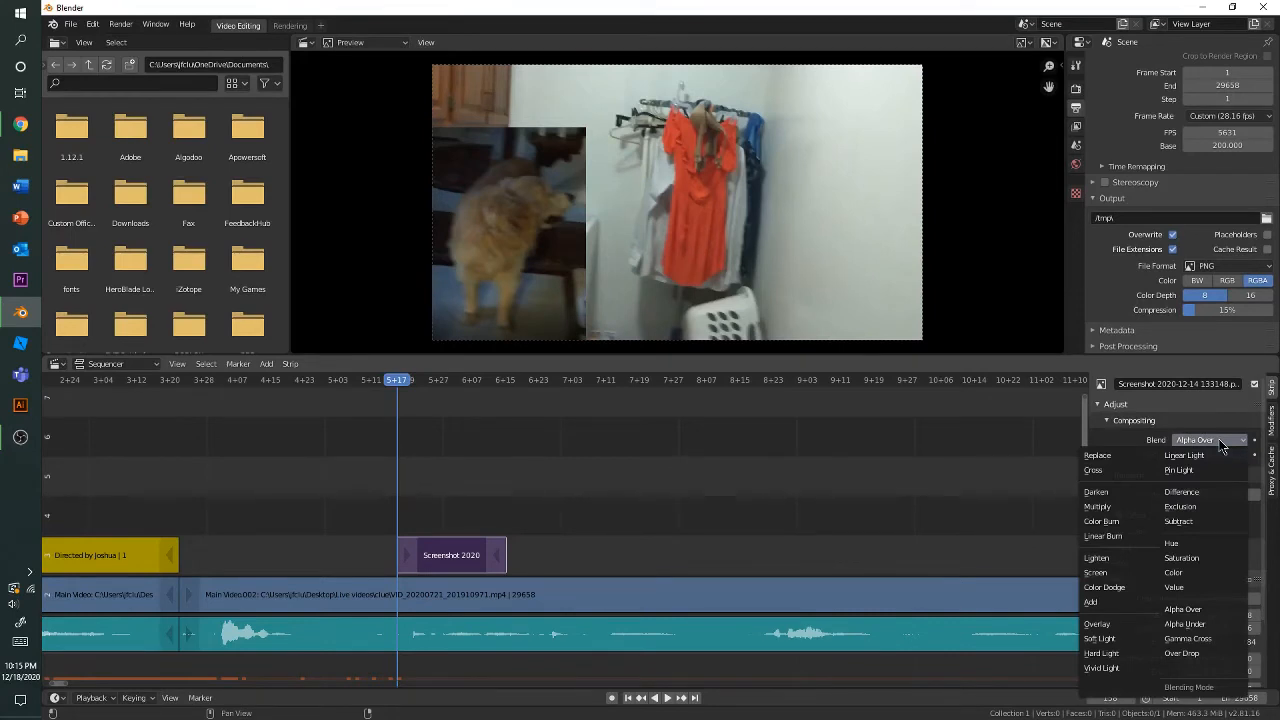
{"action": "left_click", "coordinate": [1197, 441]}
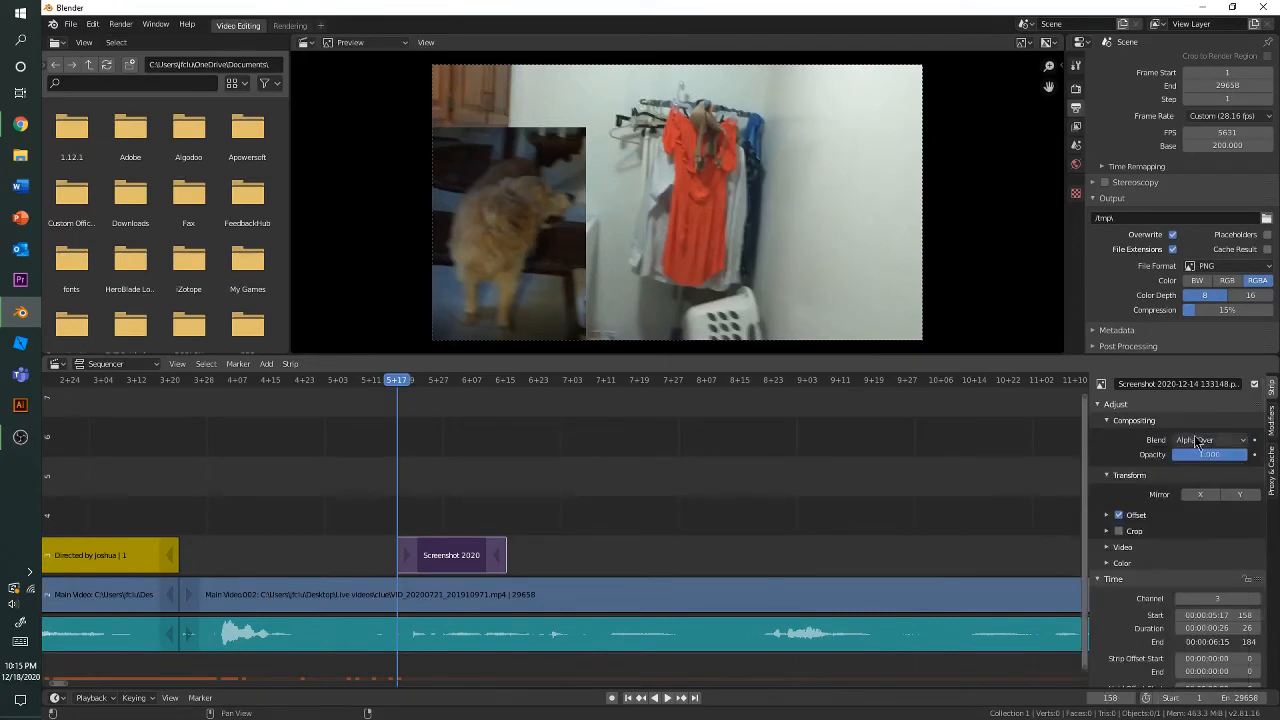
{"action": "left_click", "coordinate": [1197, 441]}
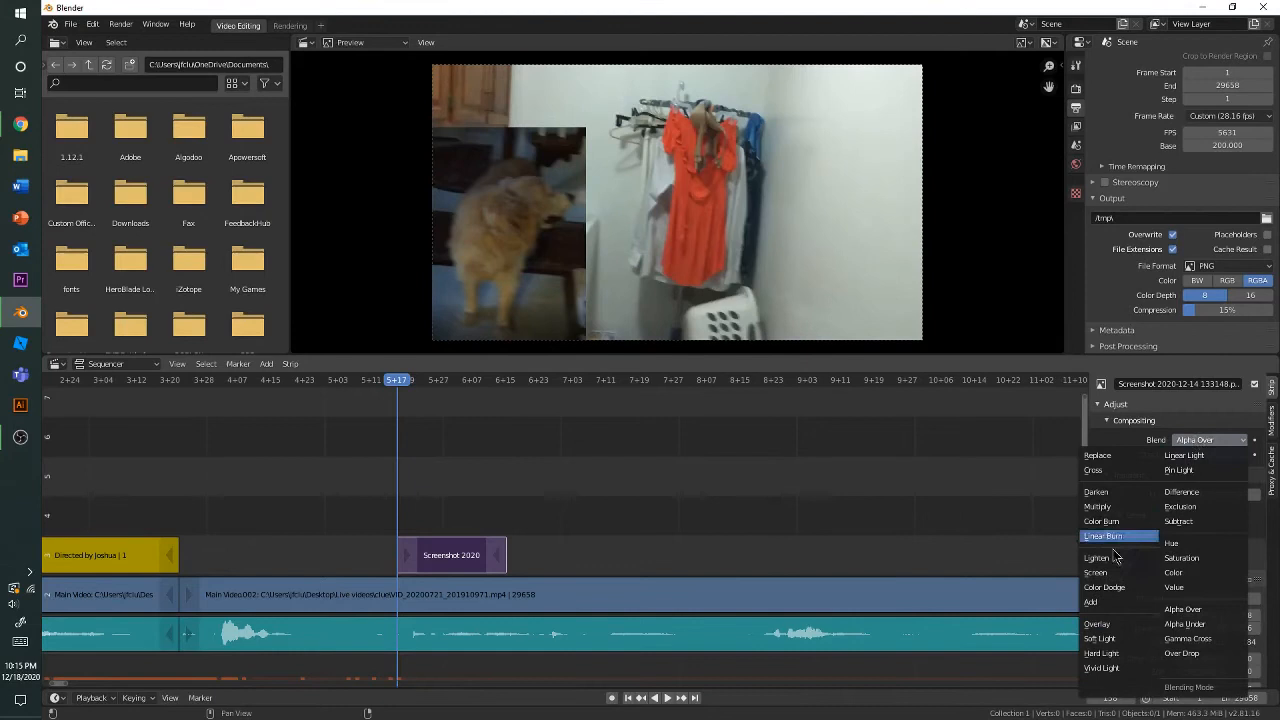
{"action": "left_click", "coordinate": [1182, 653]}
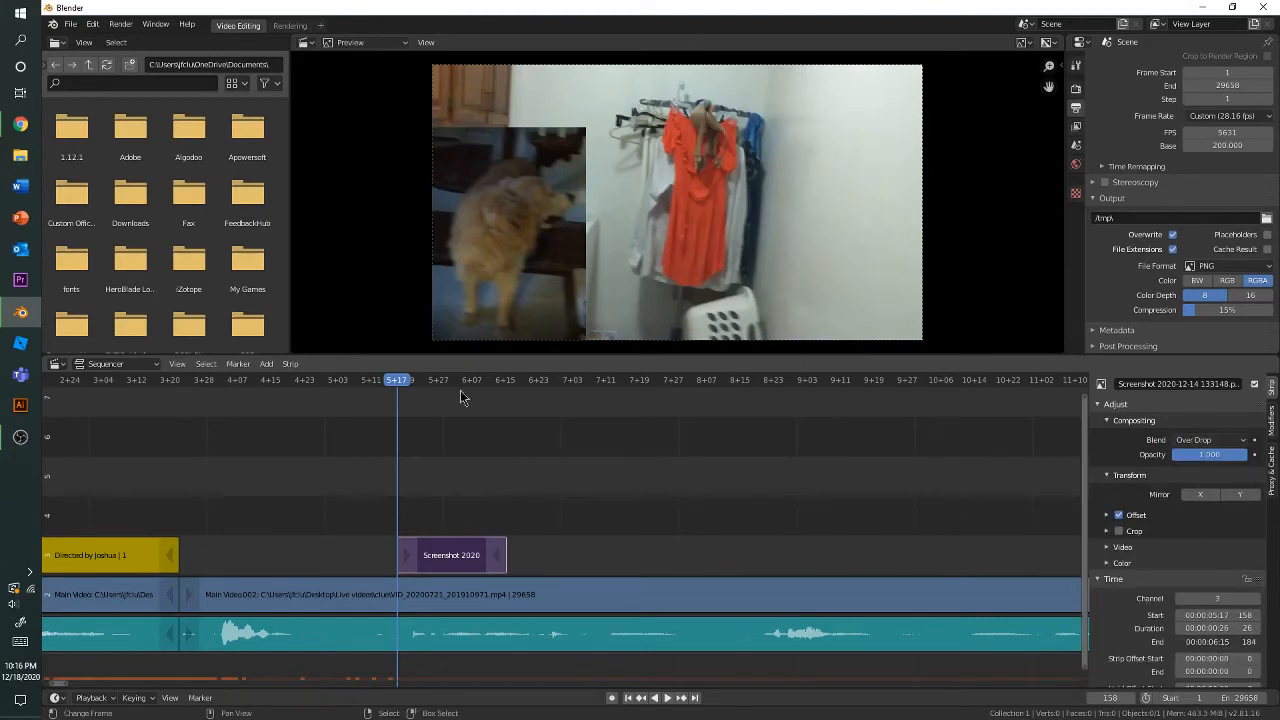
{"action": "mouse_move", "coordinate": [460, 397]}
{"action": "left_mouse_down"}
{"action": "mouse_move", "coordinate": [428, 397]}
{"action": "mouse_move", "coordinate": [472, 410]}
{"action": "left_mouse_up"}
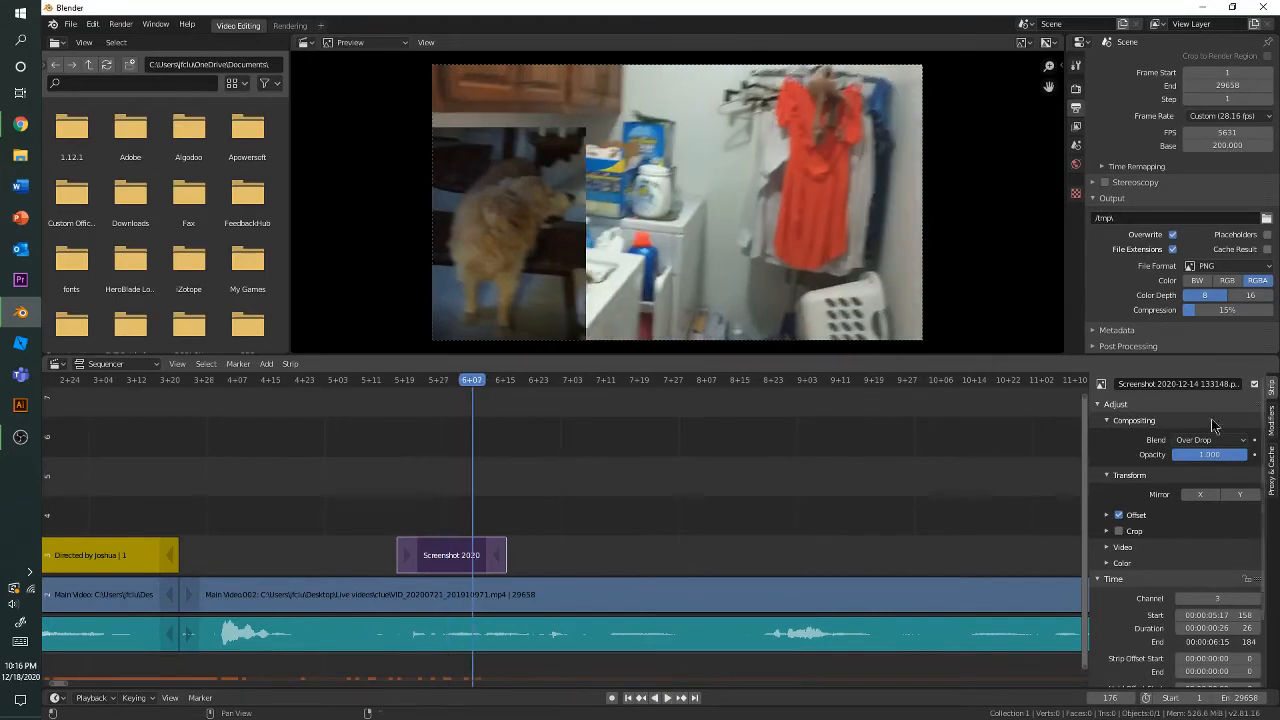
{"action": "left_click", "coordinate": [1206, 440]}
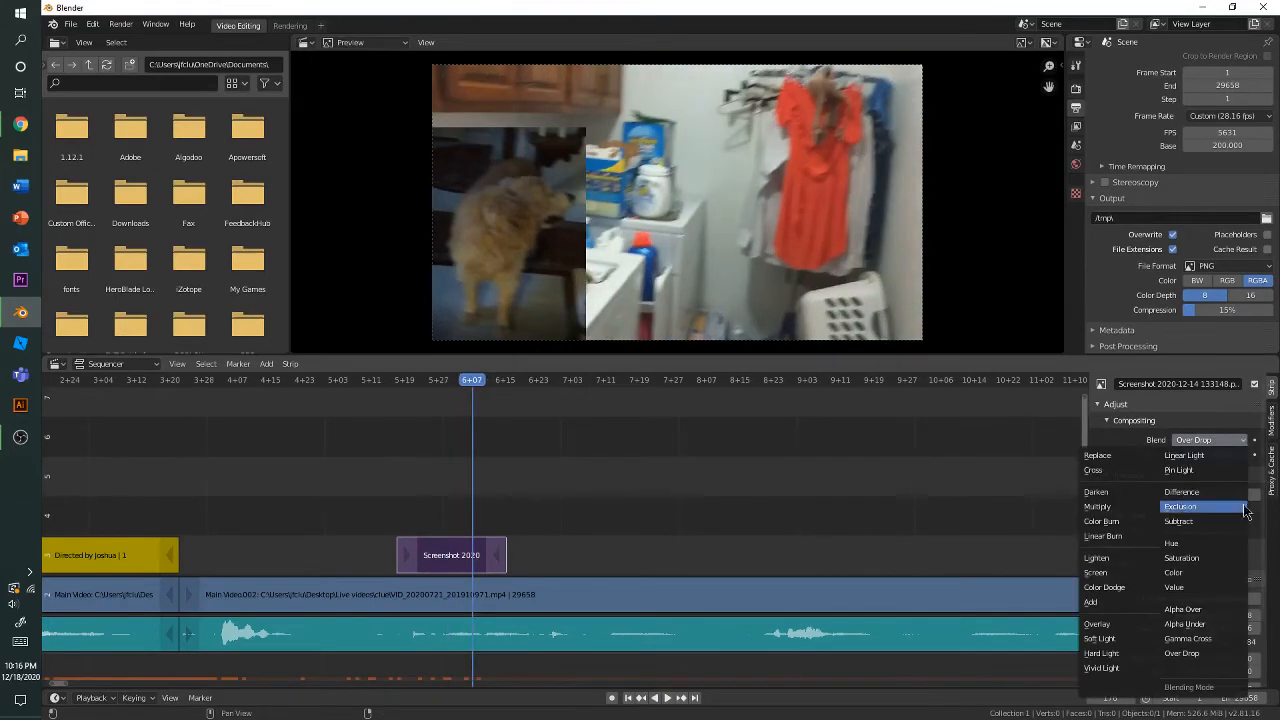
{"action": "left_click", "coordinate": [1213, 608]}
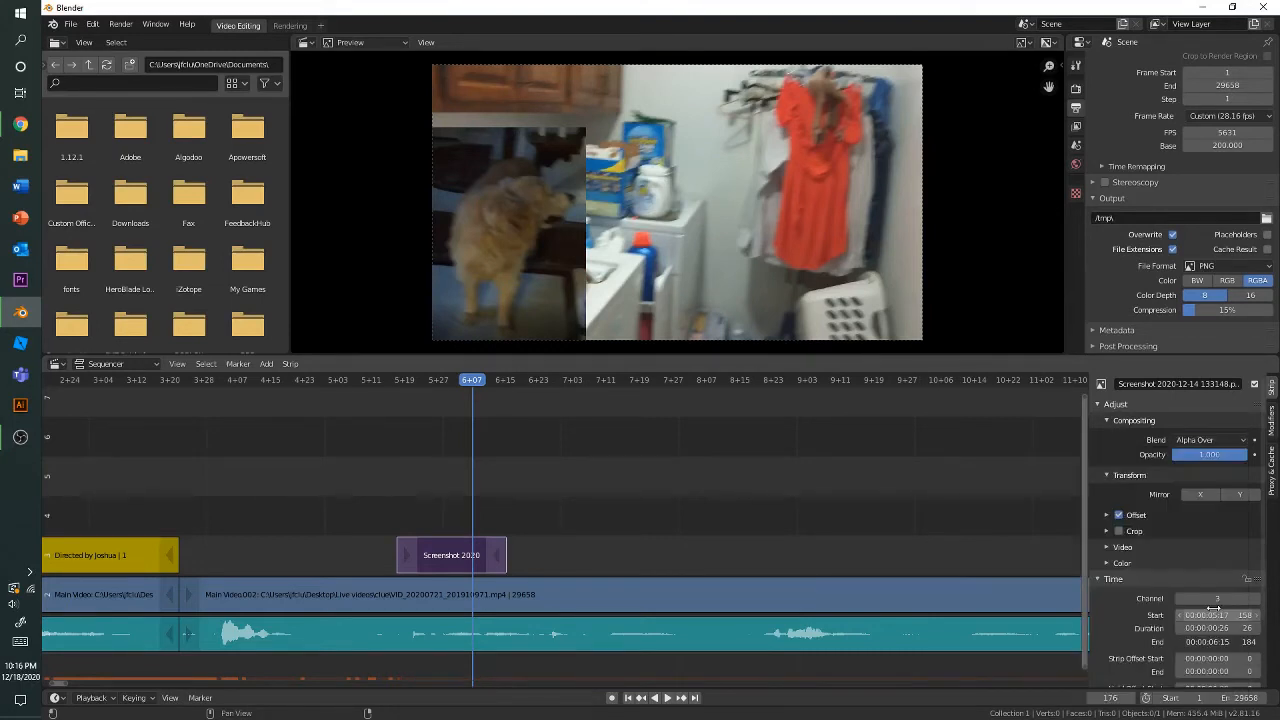
Step: Play the video across the start of the image strip to preview the picture-in-picture overlay
{"action": "left_click", "coordinate": [1222, 442]}
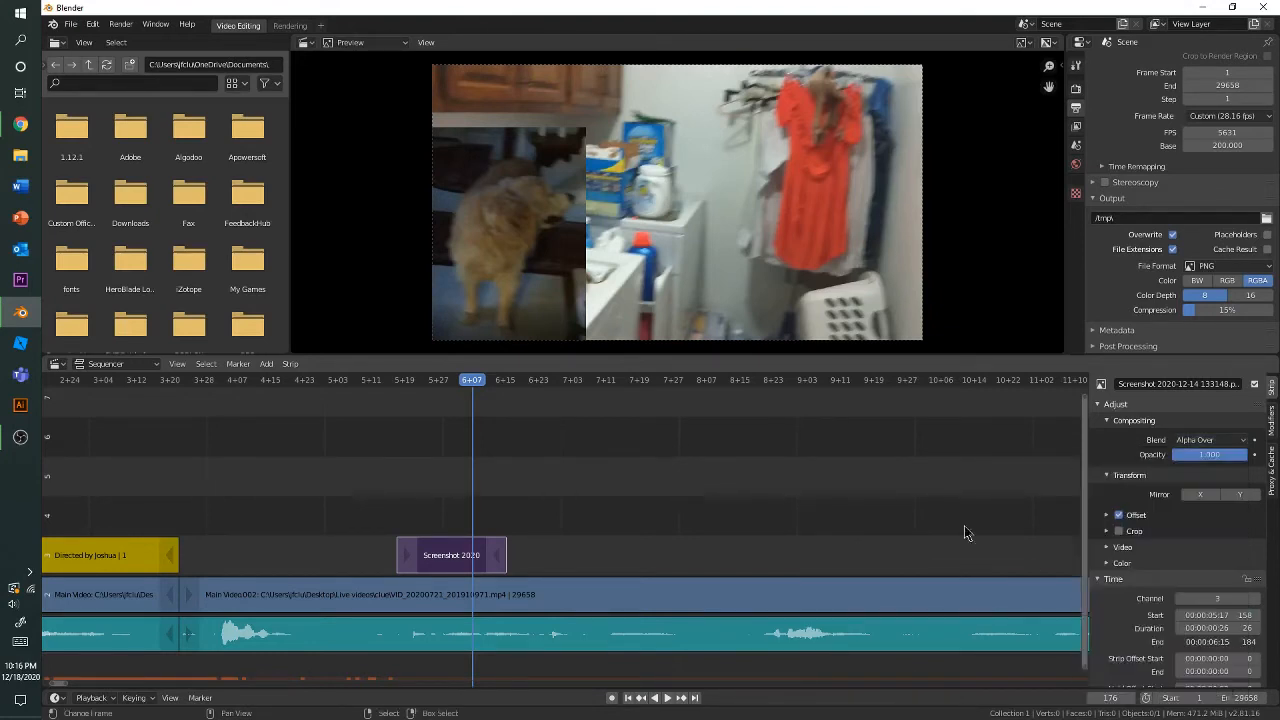
{"action": "middle_click_drag", "start_coordinate": [558, 497], "coordinate": [673, 492]}
{"action": "left_click_drag", "start_coordinate": [575, 392], "coordinate": [471, 389]}
{"action": "key", "text": "space"}
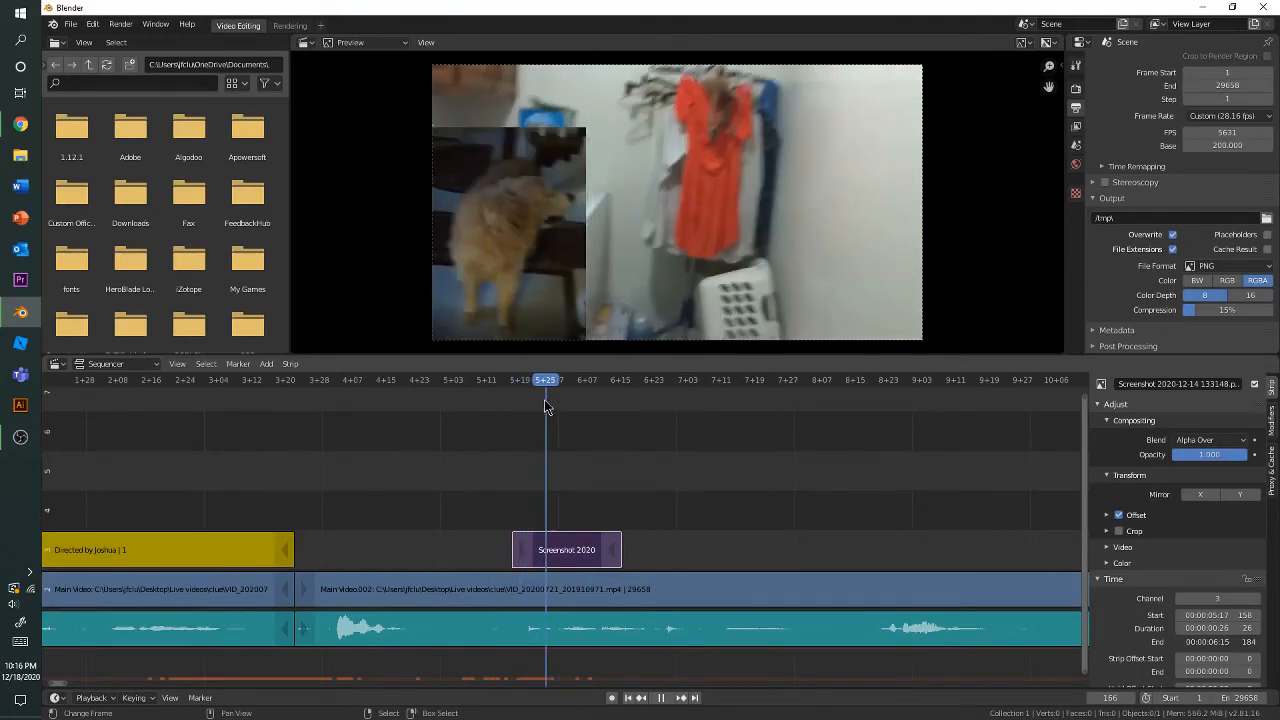
{"action": "scroll", "coordinate": [900, 524], "scroll_direction": "right", "scroll_amount": 1, "text": "ctrl"}
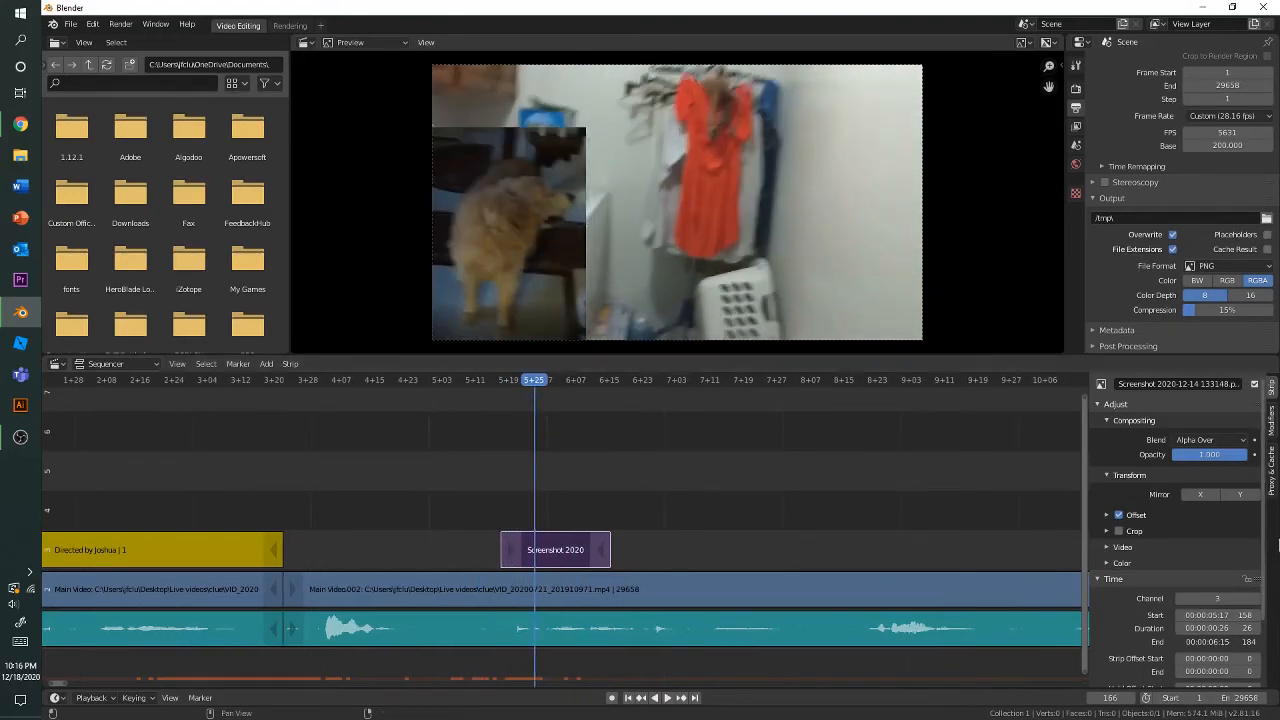
Step: Set the image strip's offset position to X 1195 px and Y 166 px
{"action": "scroll", "coordinate": [1270, 515], "scroll_direction": "down", "scroll_amount": 2}
{"action": "scroll", "coordinate": [1273, 548], "scroll_direction": "down", "scroll_amount": 1}
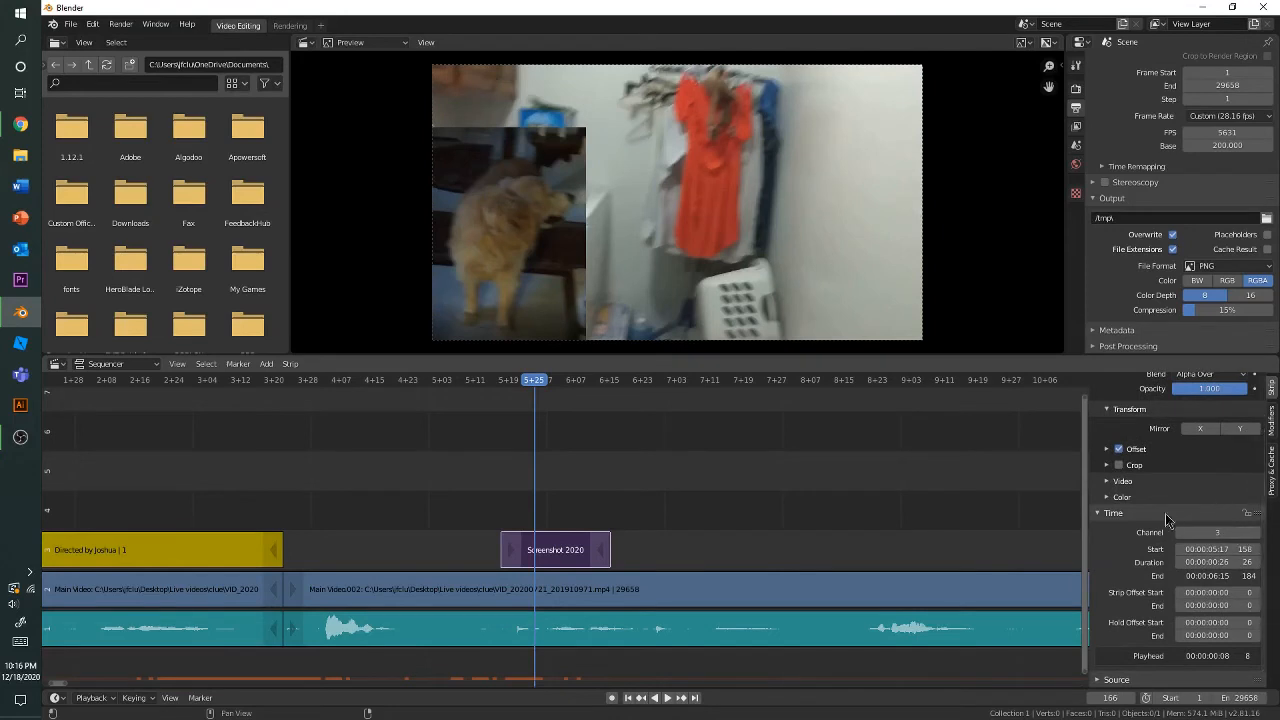
{"action": "left_click", "coordinate": [1107, 450]}
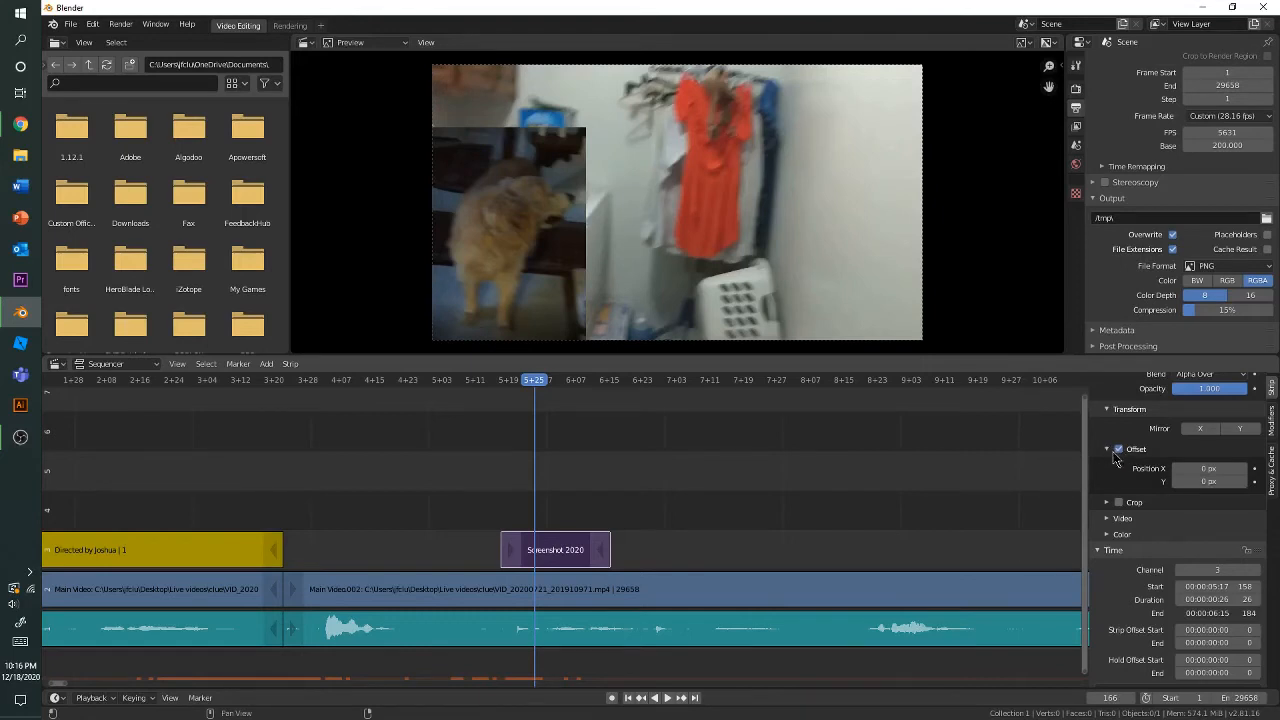
{"action": "left_click", "coordinate": [1119, 450]}
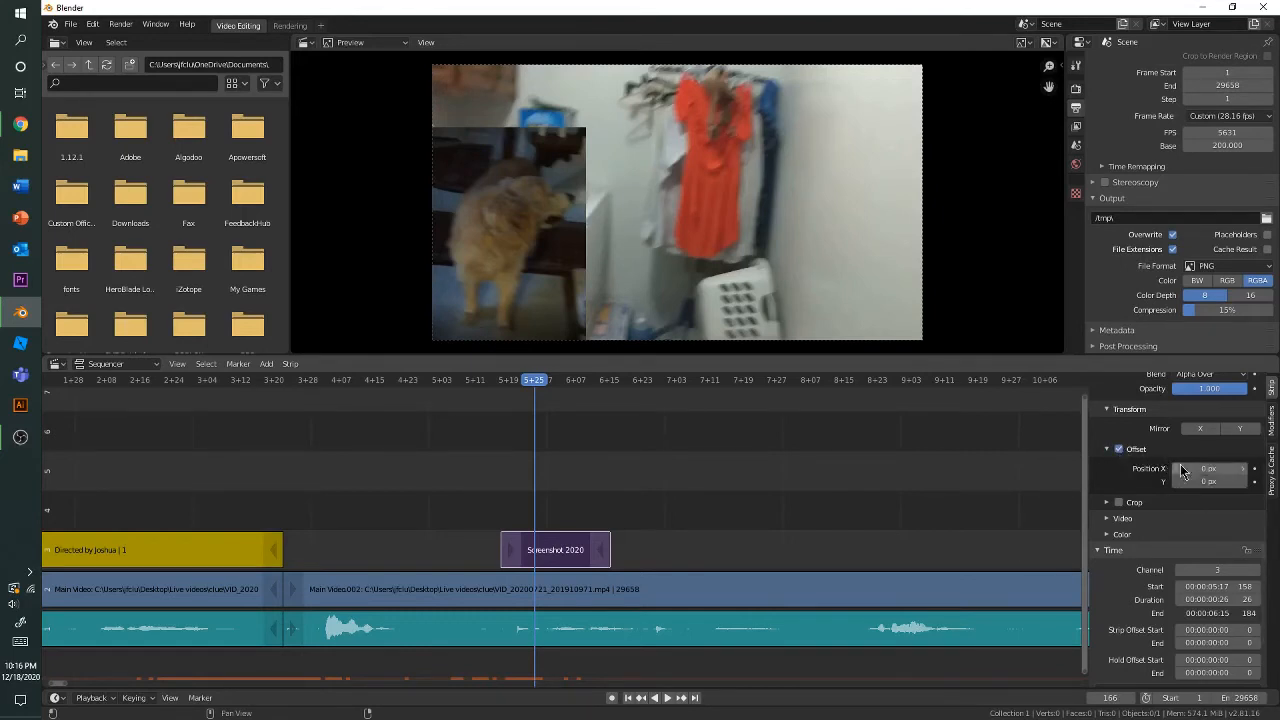
{"action": "left_click_drag", "start_coordinate": [1207, 466], "coordinate": [1207, 518]}
Step: Try the Crop option on the image strip and turn it off again
{"action": "left_click", "coordinate": [1133, 502]}
{"action": "left_click", "coordinate": [1119, 502]}
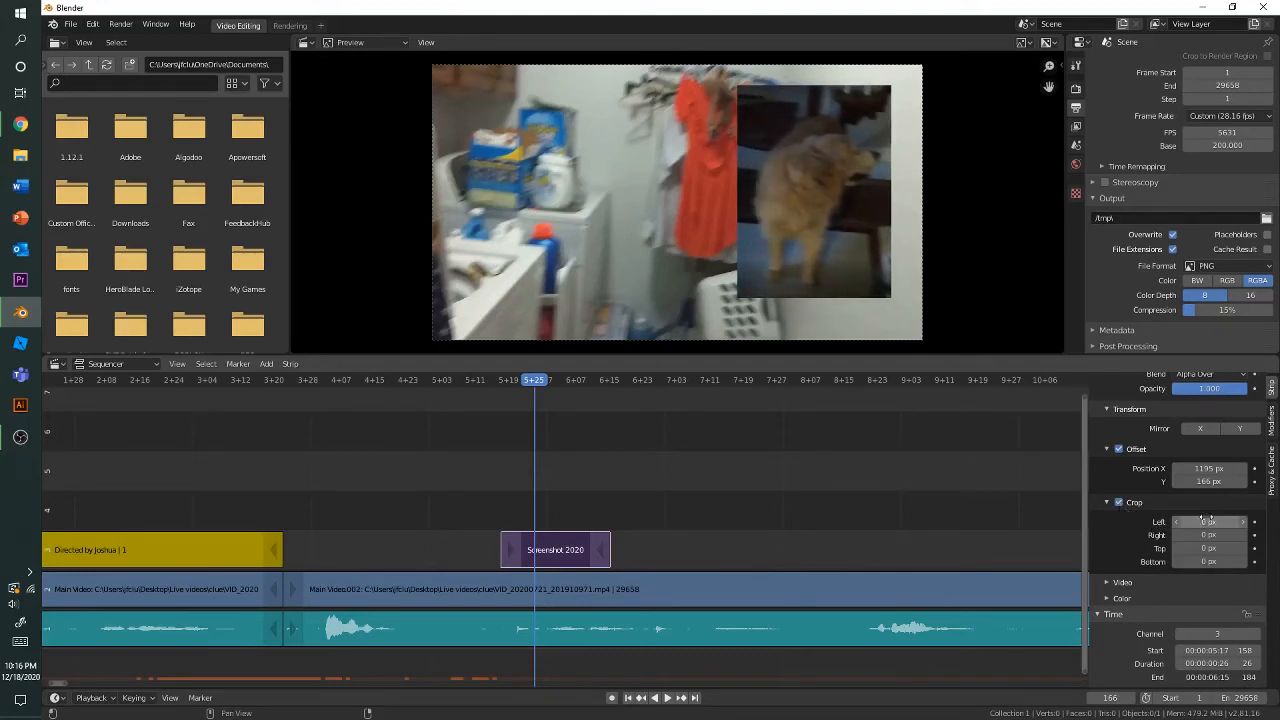
{"action": "left_click", "coordinate": [1119, 502]}
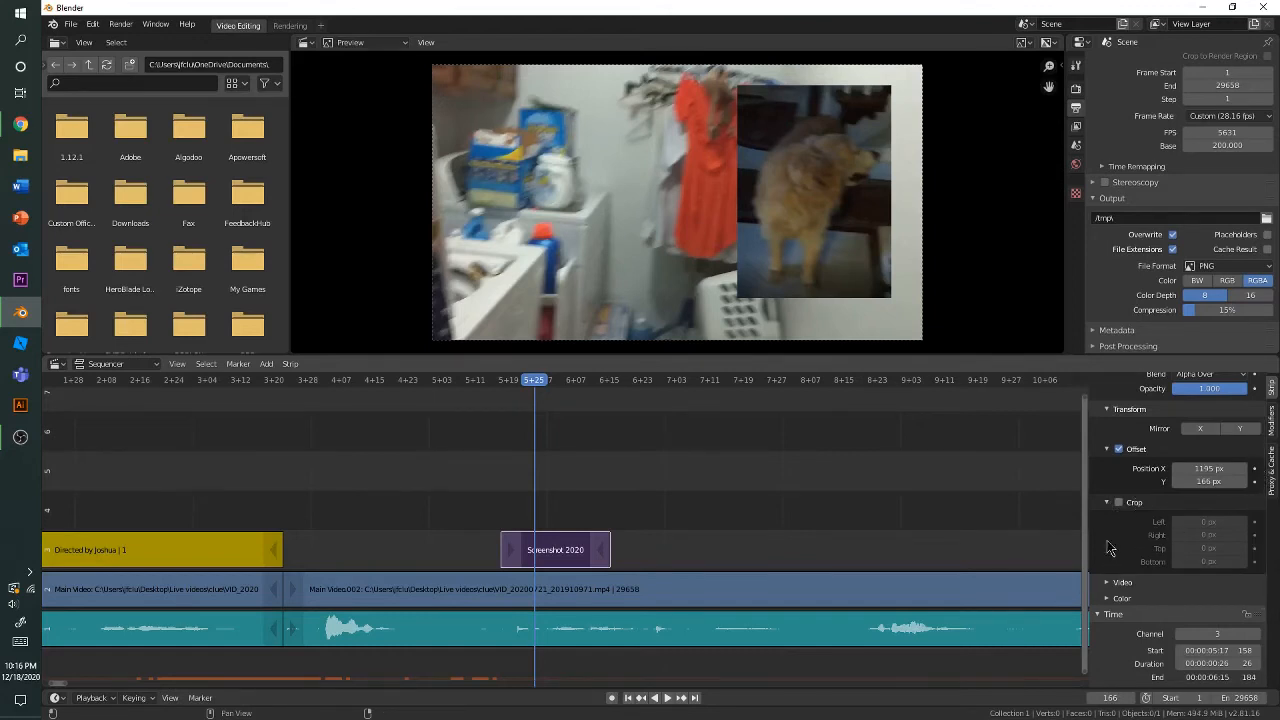
{"action": "left_click", "coordinate": [1108, 504]}
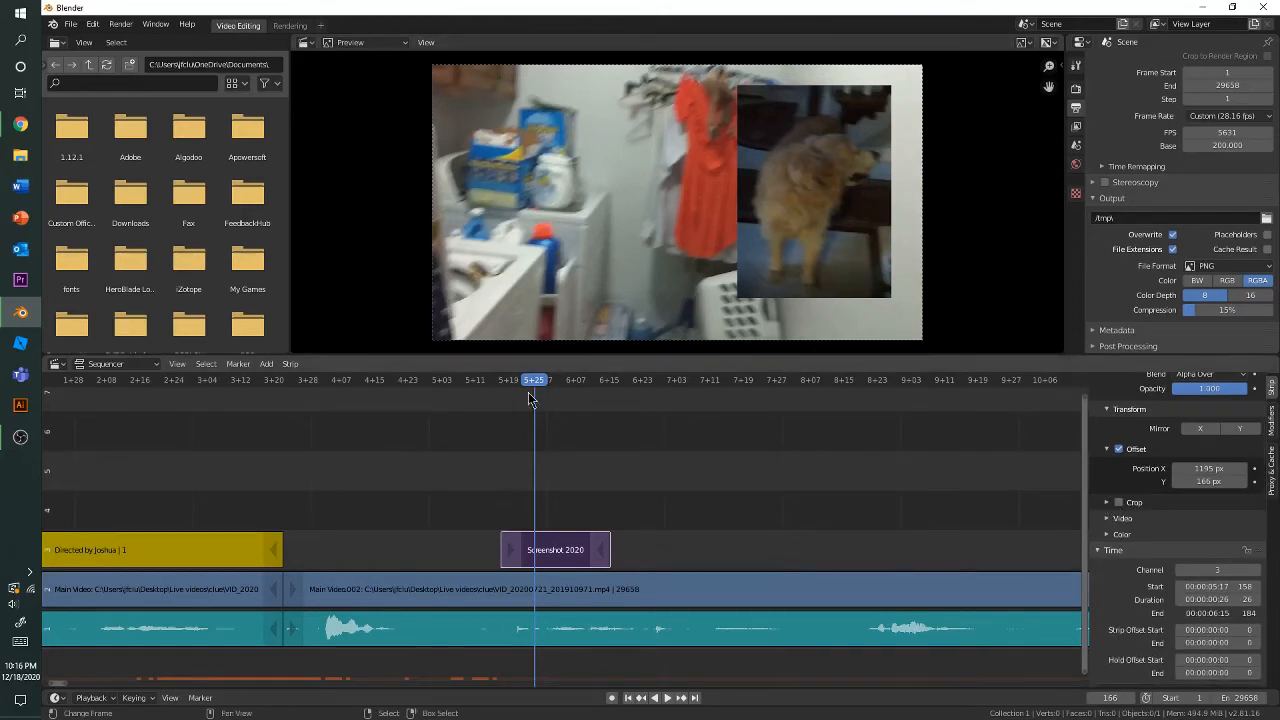
Step: Extend the end of the image strip to frame 219 for a duration of 61 frames
{"action": "left_click_drag", "start_coordinate": [472, 390], "coordinate": [532, 390]}
{"action": "left_click", "coordinate": [600, 552]}
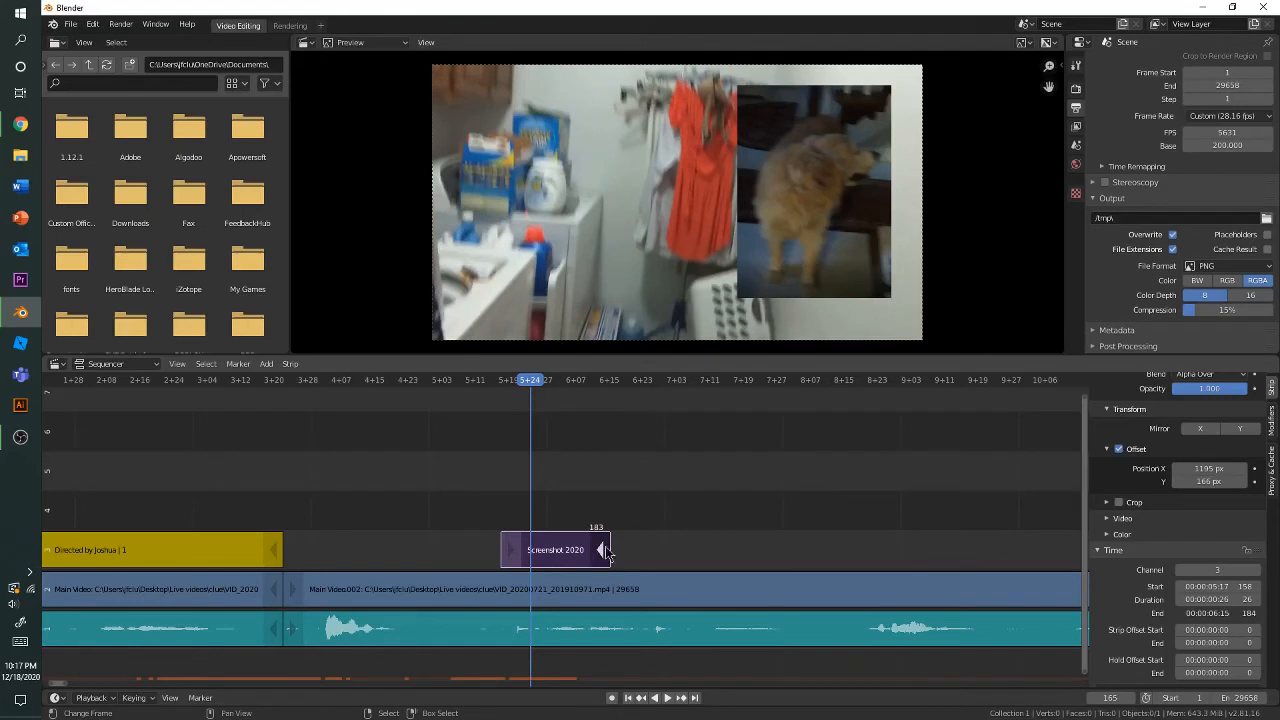
{"action": "key", "text": "g"}
{"action": "left_click", "coordinate": [816, 558]}
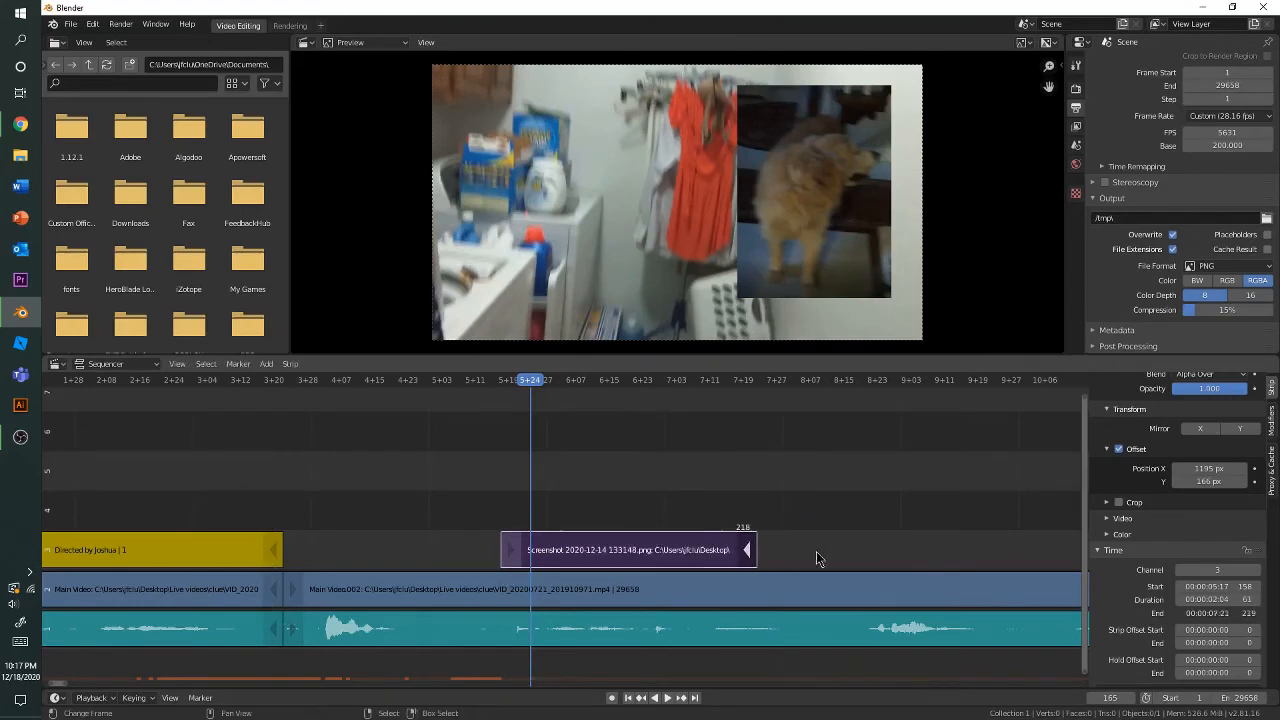
{"action": "left_click", "coordinate": [608, 558]}
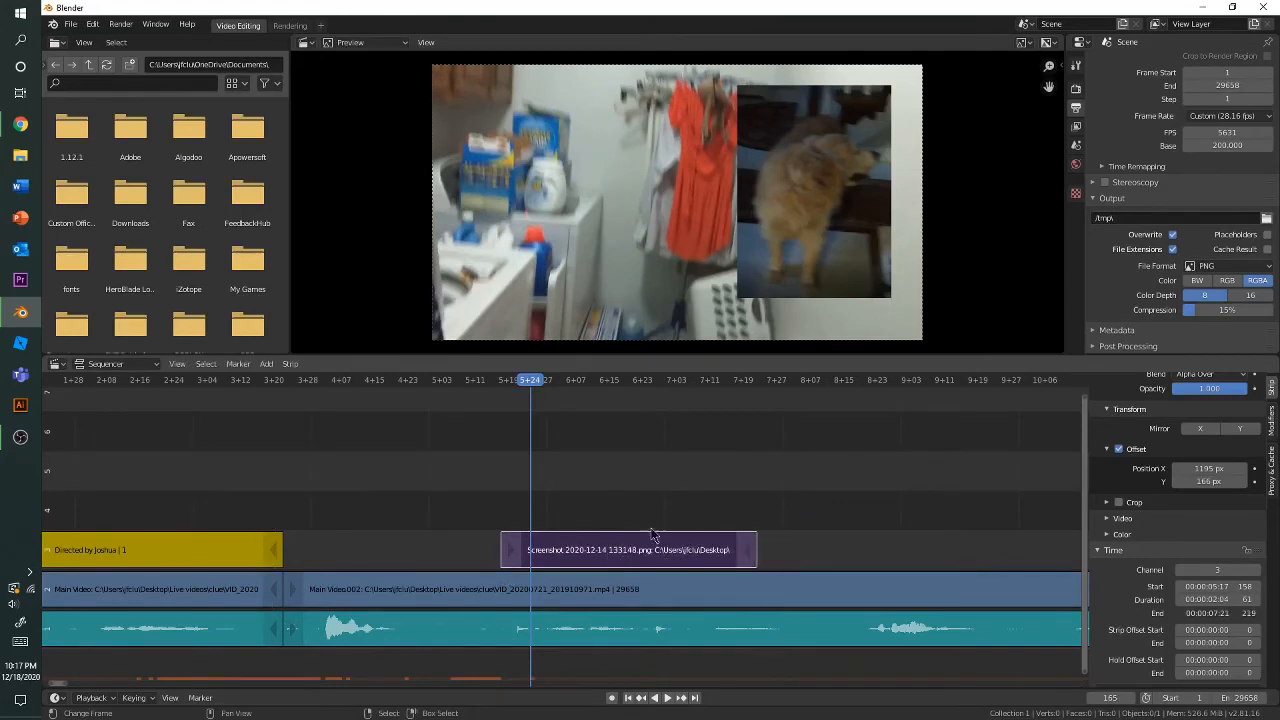
Step: Move the image strip along its channel so it starts at frame 197
{"action": "middle_click_drag", "start_coordinate": [697, 513], "coordinate": [440, 514]}
{"action": "key", "text": "g"}
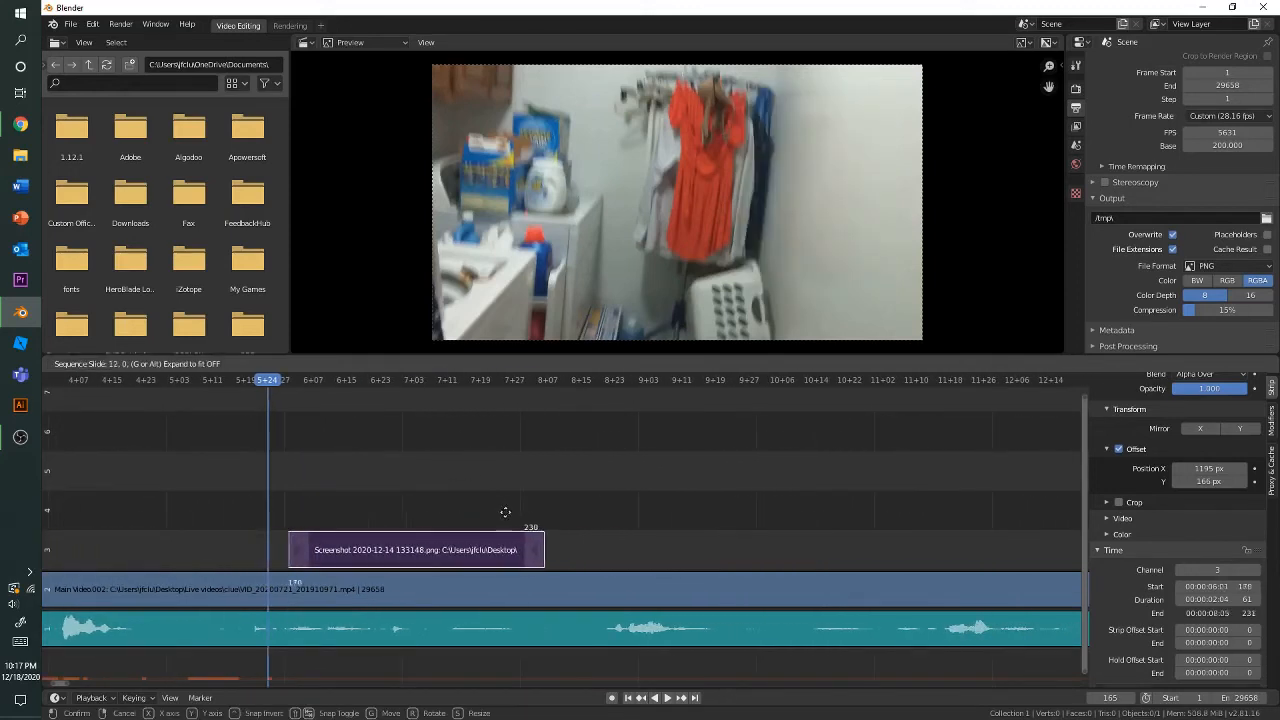
{"action": "left_click", "coordinate": [603, 511]}
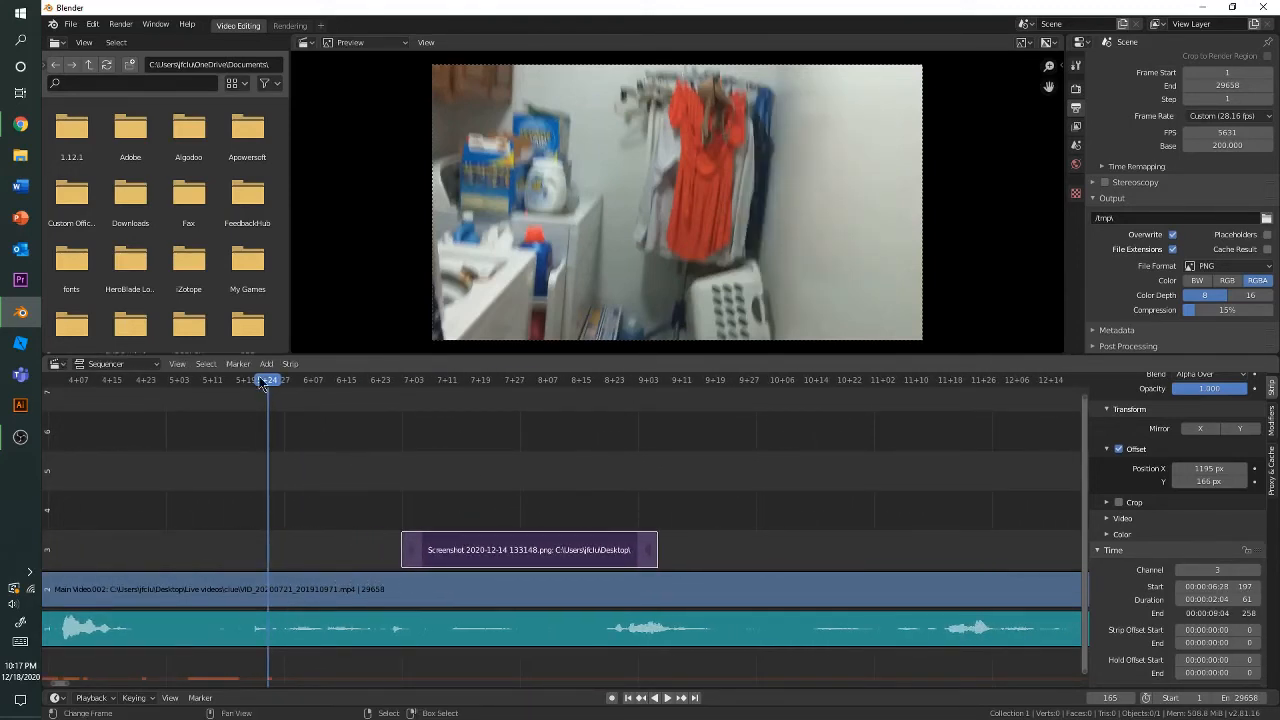
Step: Play the sequence from frame 165 through the image strip and return the playhead to the strip's start at frame 197
{"action": "key", "text": "space"}
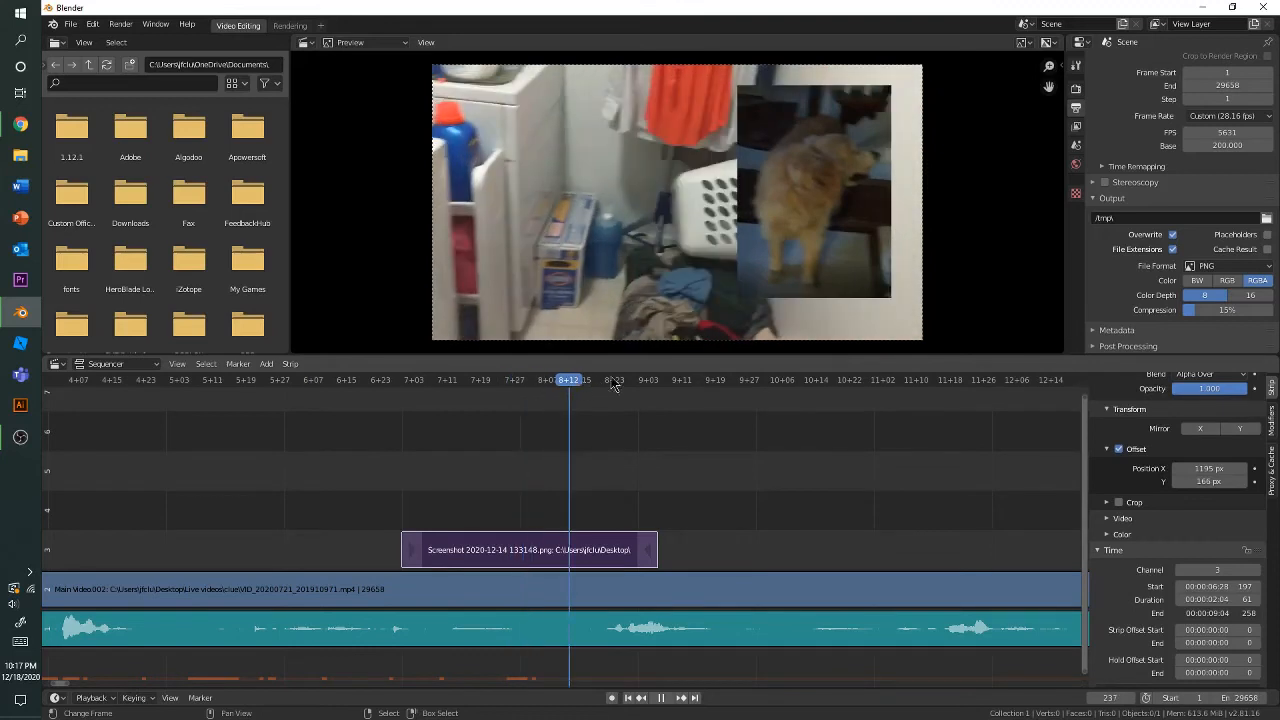
{"action": "left_click", "coordinate": [500, 428]}
{"action": "left_click_drag", "start_coordinate": [440, 433], "coordinate": [401, 447]}
{"action": "key", "text": "space"}
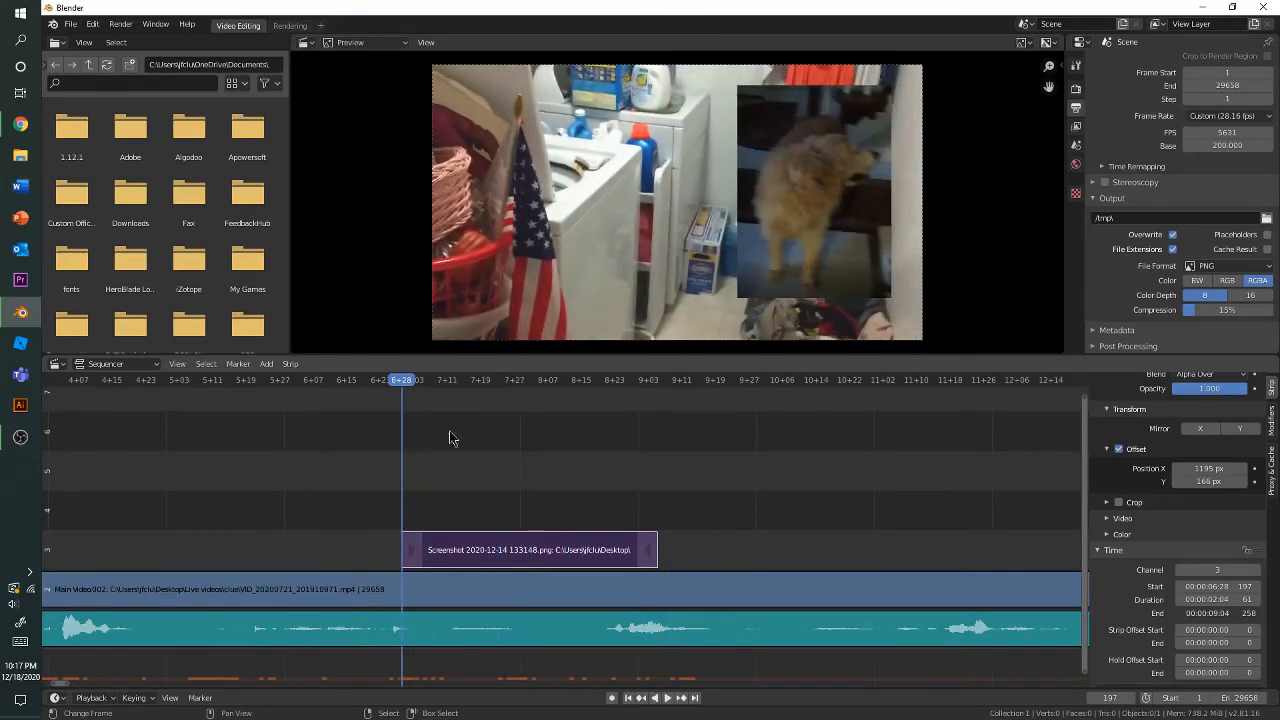
Step: Set the image strip's opacity to 0.000 at frame 197 and keyframe it
{"action": "scroll", "coordinate": [726, 437], "scroll_direction": "left", "scroll_amount": 4, "text": "ctrl"}
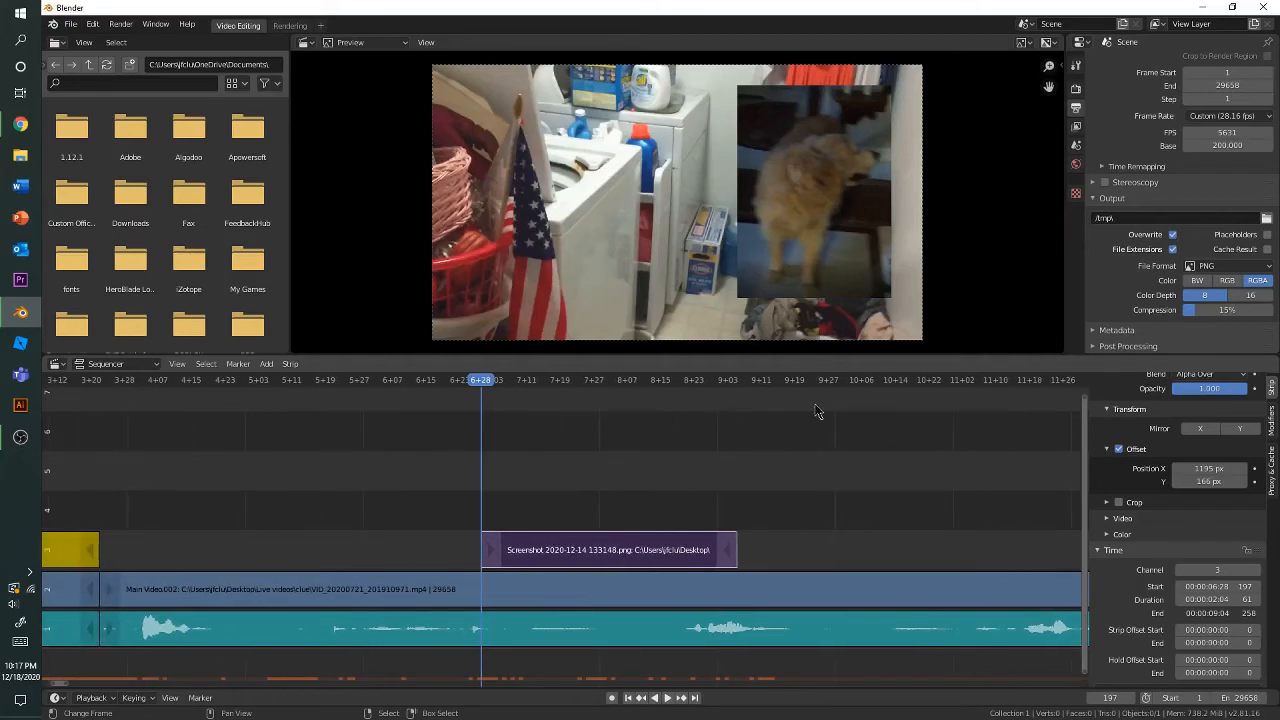
{"action": "scroll", "coordinate": [851, 437], "scroll_direction": "left", "scroll_amount": 3, "text": "ctrl"}
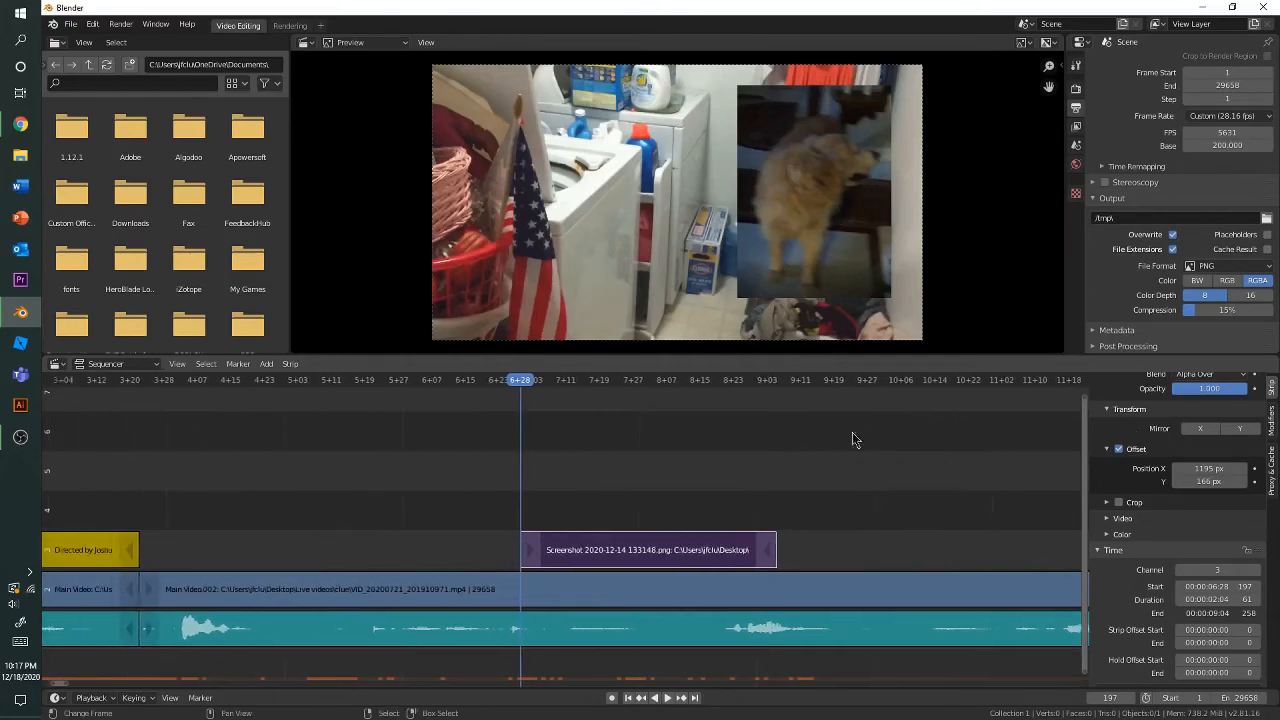
{"action": "scroll", "coordinate": [950, 460], "scroll_direction": "right", "scroll_amount": 2, "text": "ctrl"}
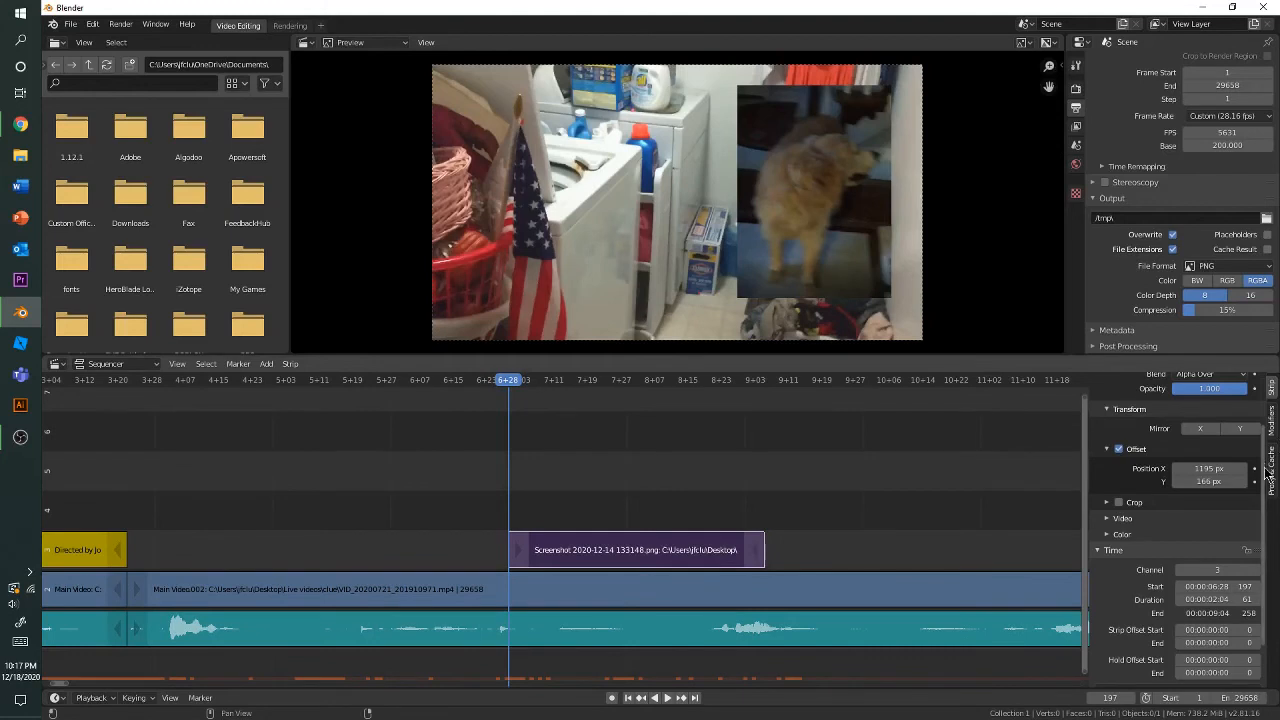
{"action": "scroll", "coordinate": [1266, 474], "scroll_direction": "up", "scroll_amount": 2}
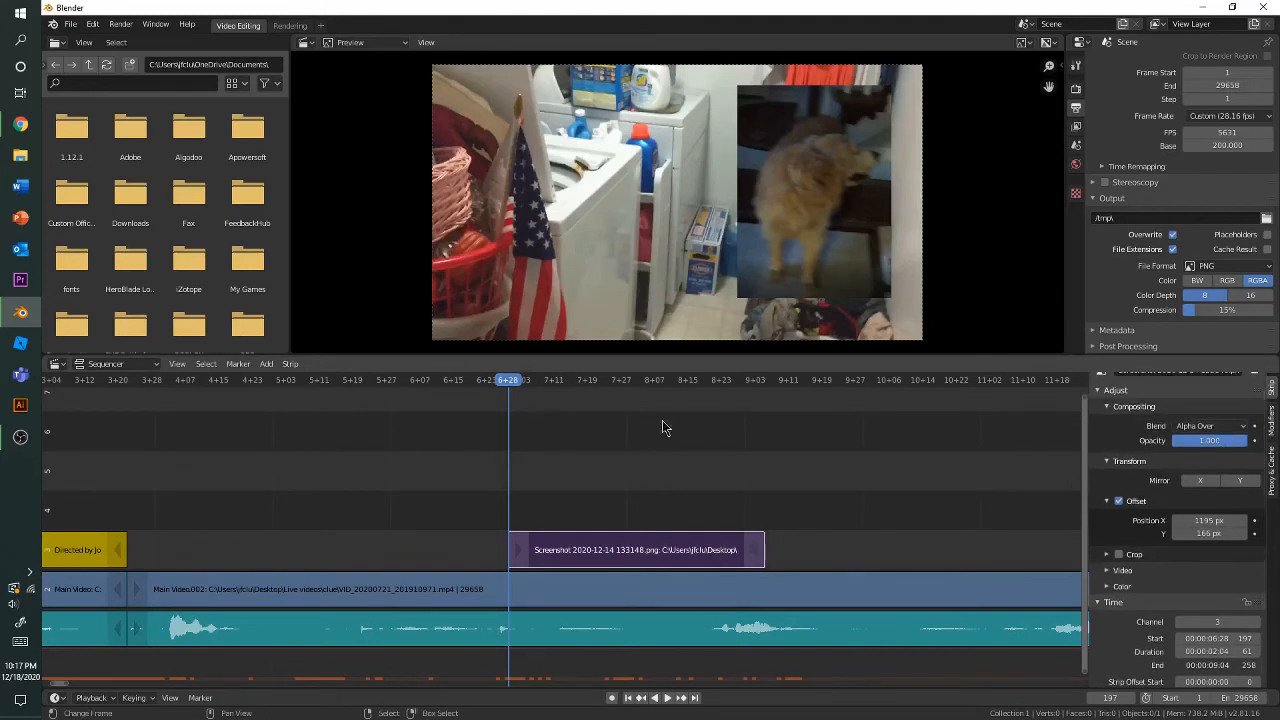
{"action": "left_click_drag", "start_coordinate": [1212, 441], "coordinate": [1176, 441]}
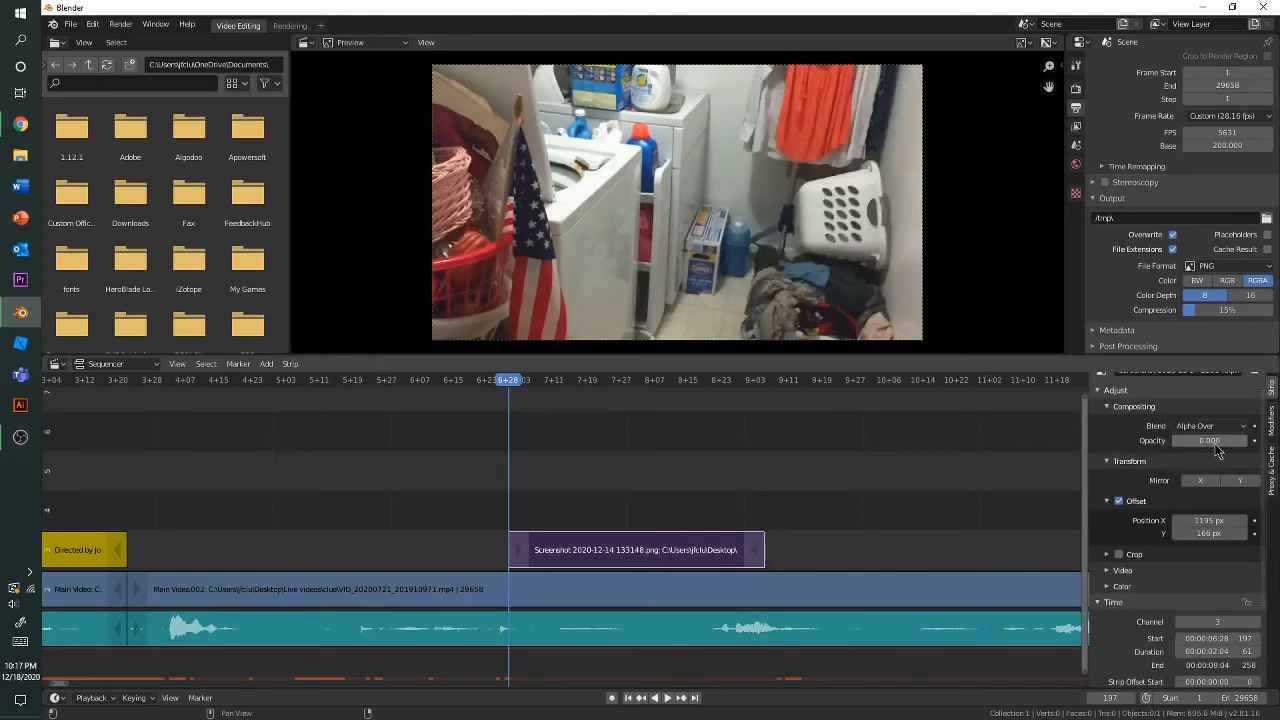
{"action": "key", "text": "i"}
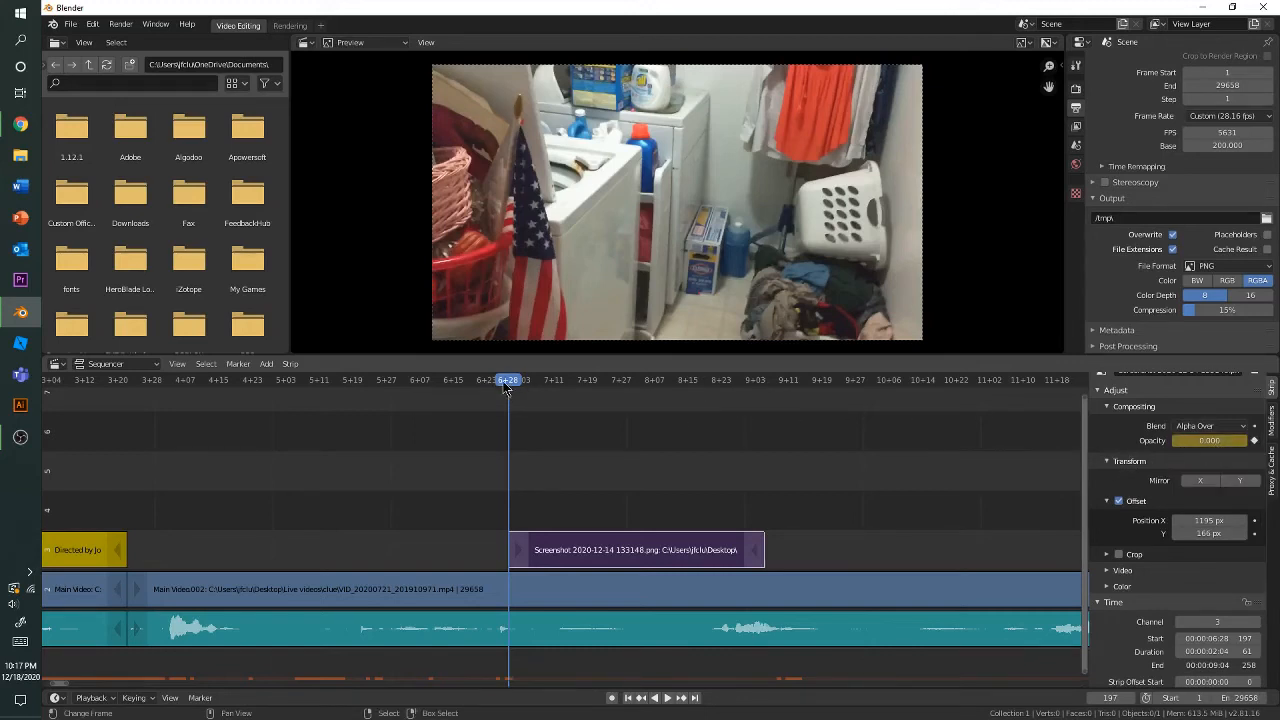
Step: Keyframe the image strip's opacity at 1.000 on frame 206 and scrub over the fade-in
{"action": "key", "text": "space"}
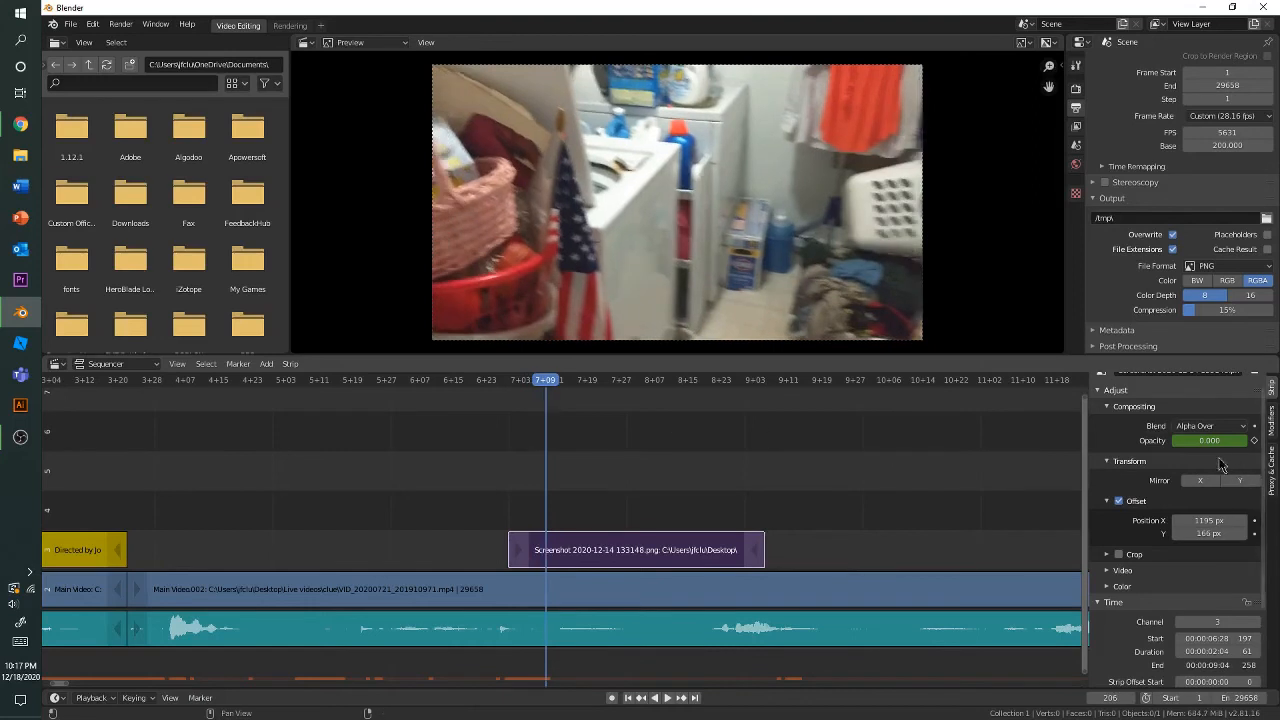
{"action": "left_click_drag", "start_coordinate": [1212, 441], "coordinate": [1228, 452]}
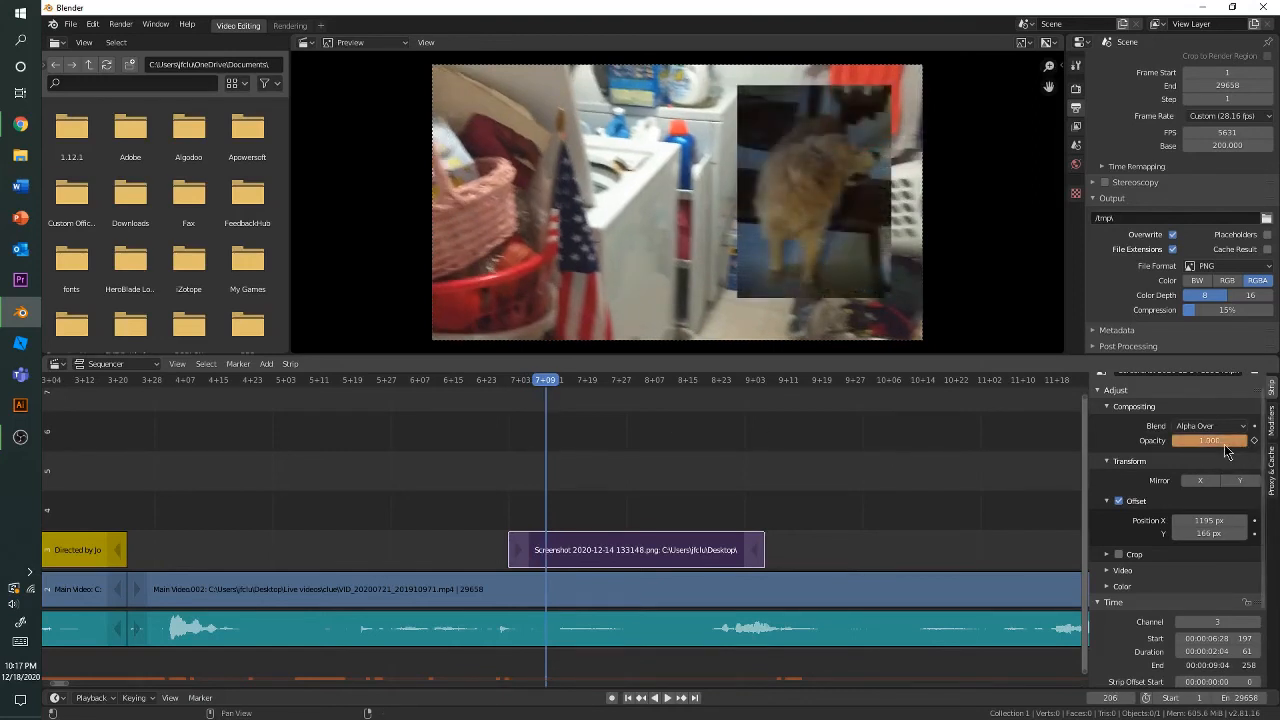
{"action": "key", "text": "i"}
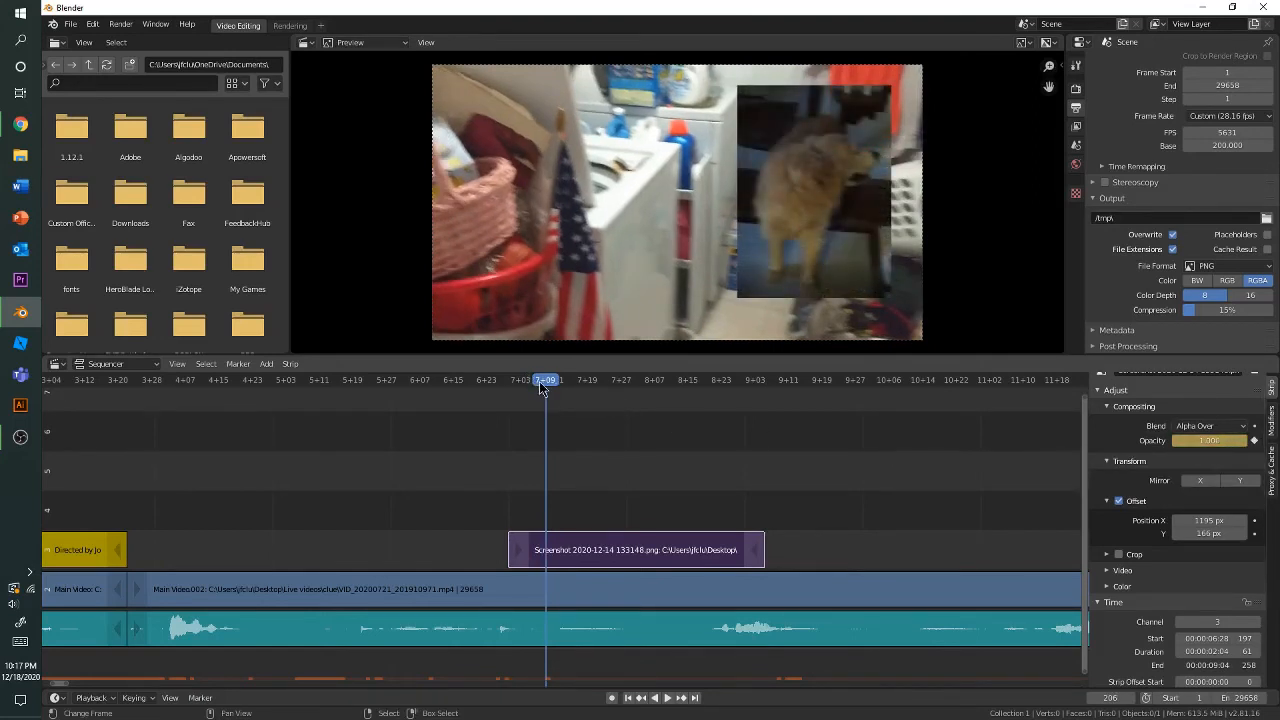
{"action": "mouse_move", "coordinate": [539, 388]}
{"action": "left_mouse_down"}
{"action": "mouse_move", "coordinate": [511, 388]}
{"action": "mouse_move", "coordinate": [550, 388]}
{"action": "left_mouse_up"}
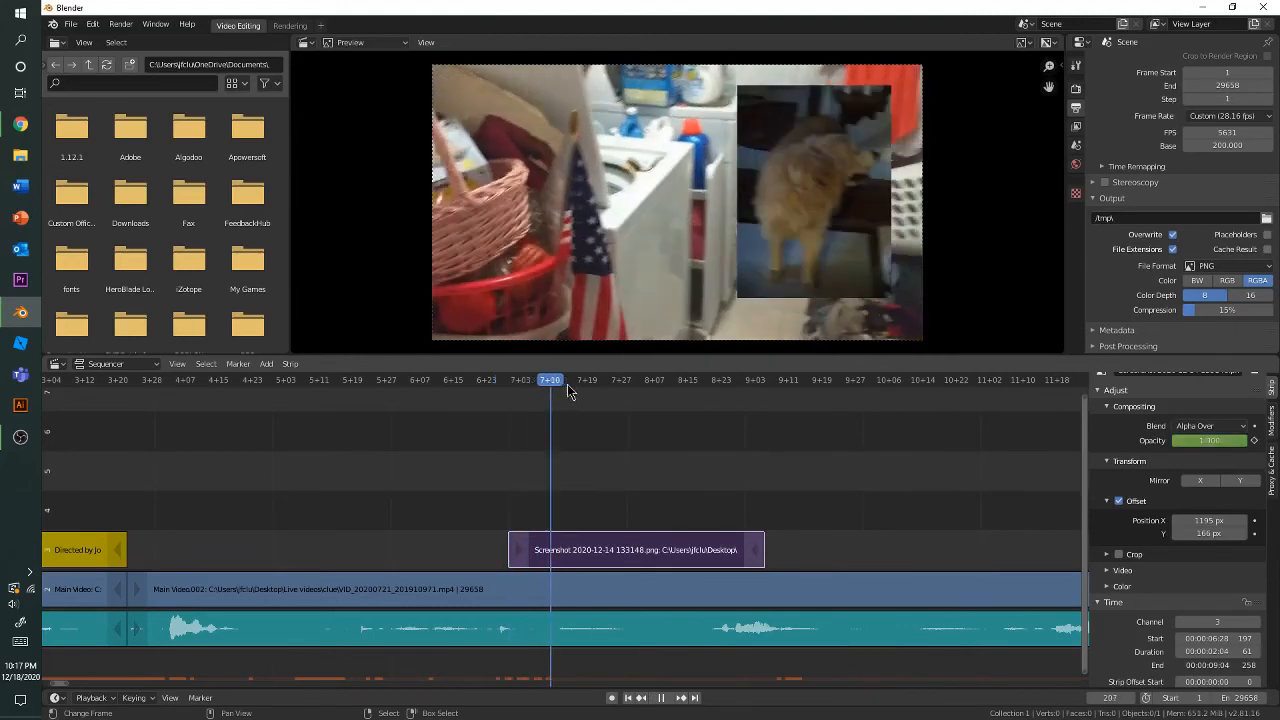
Step: Stop playback and scrub the sequence from frame 66 in the title strip past the cut into the image strip's fade-in
{"action": "key", "text": "space"}
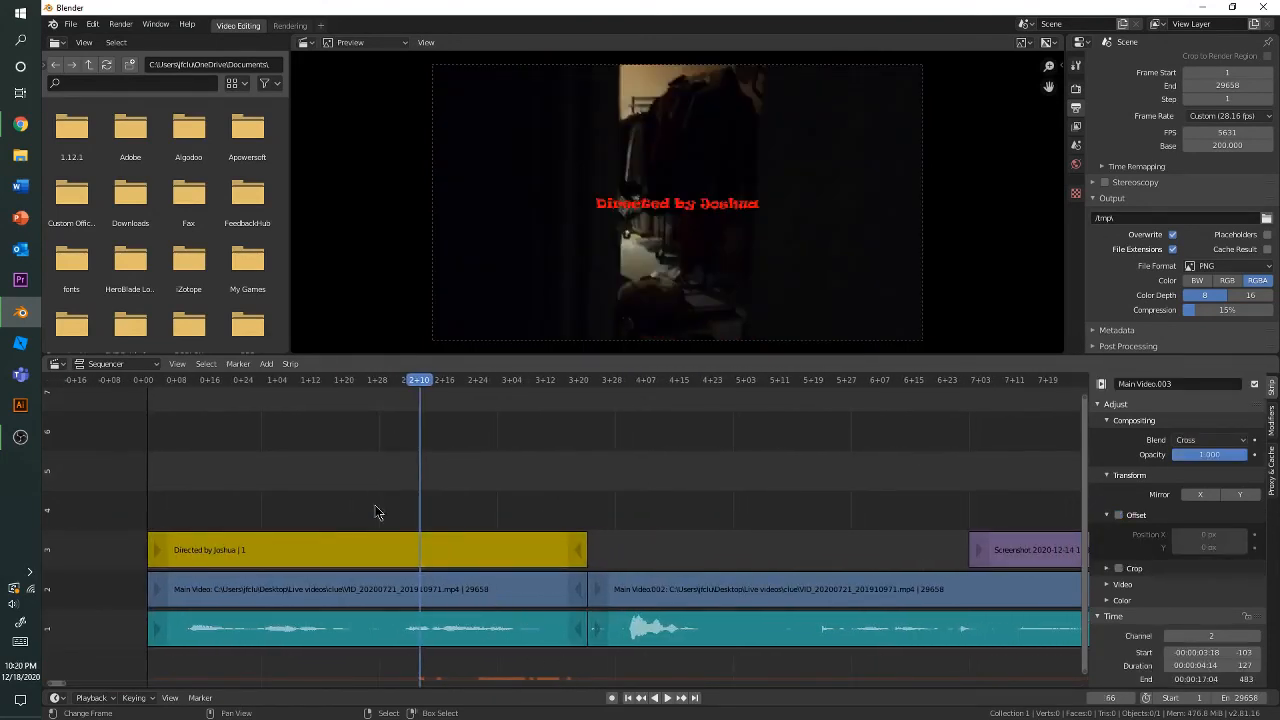
{"action": "middle_click_drag", "start_coordinate": [375, 512], "coordinate": [360, 450]}
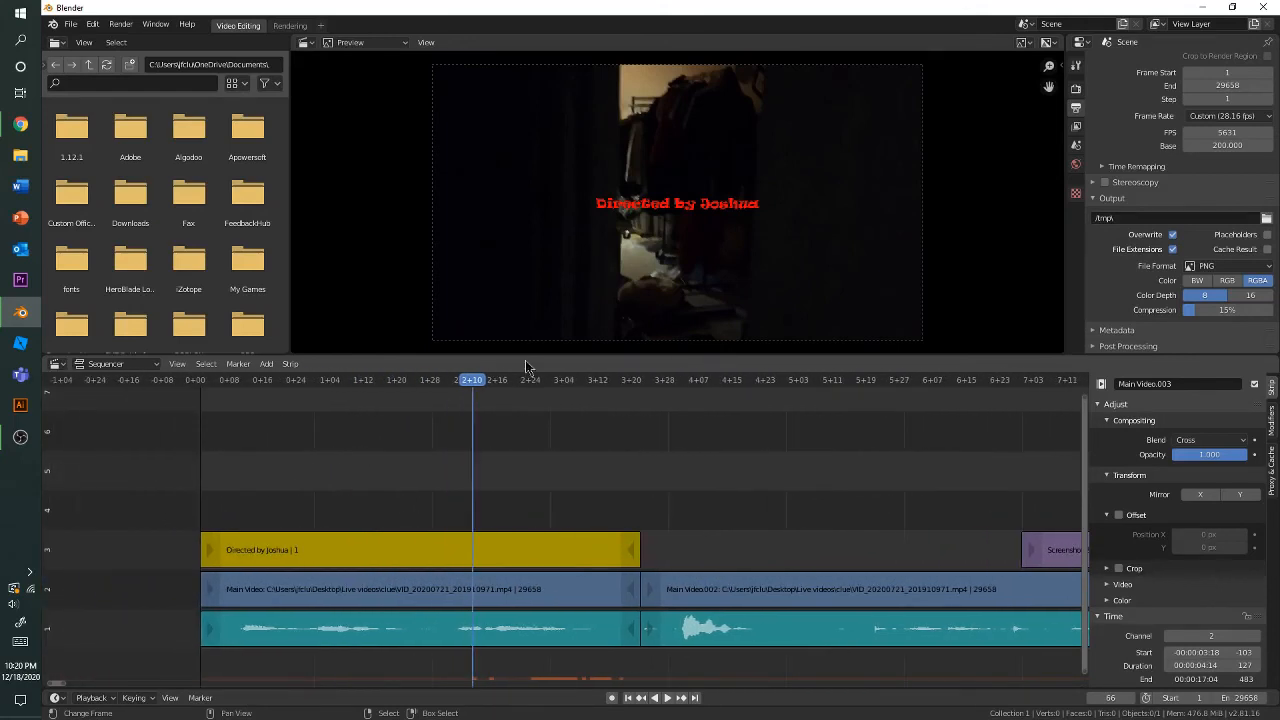
{"action": "middle_click_drag", "start_coordinate": [523, 431], "coordinate": [453, 380]}
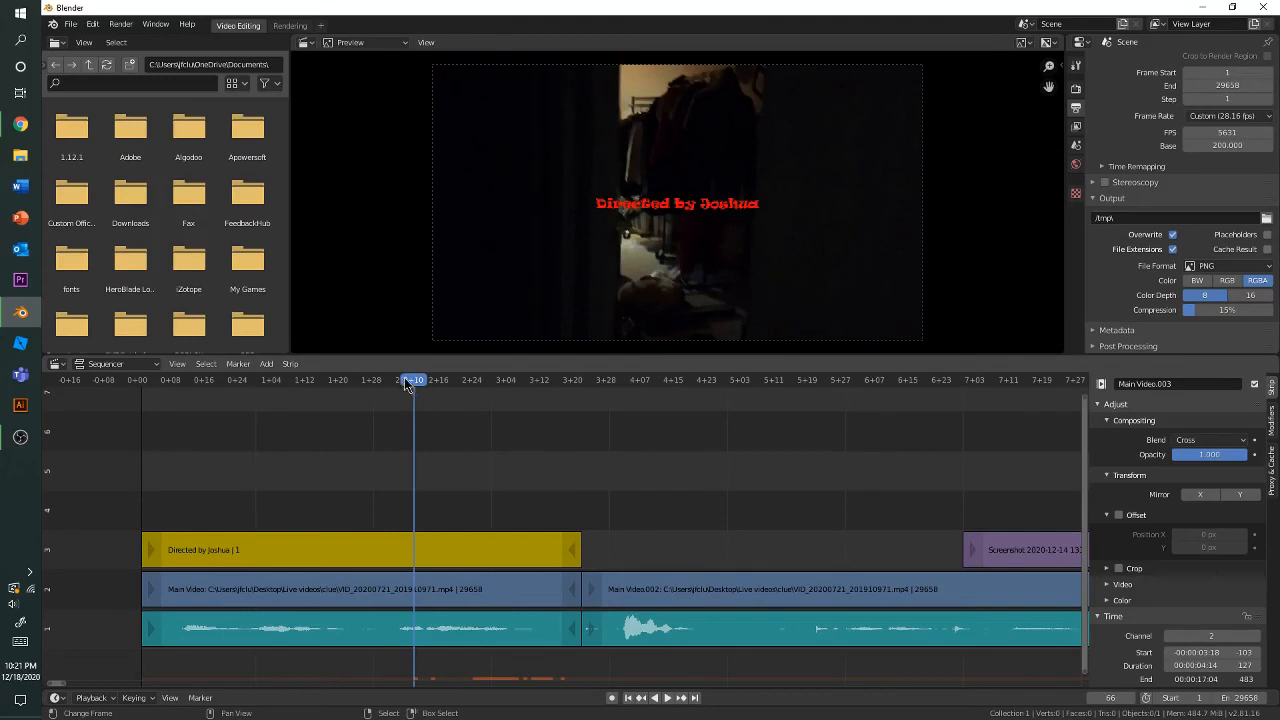
{"action": "left_click_drag", "start_coordinate": [404, 377], "coordinate": [820, 425]}
{"action": "middle_click_drag", "start_coordinate": [820, 425], "coordinate": [553, 430]}
{"action": "left_click_drag", "start_coordinate": [583, 387], "coordinate": [721, 392]}
{"action": "middle_click_drag", "start_coordinate": [552, 492], "coordinate": [625, 490]}
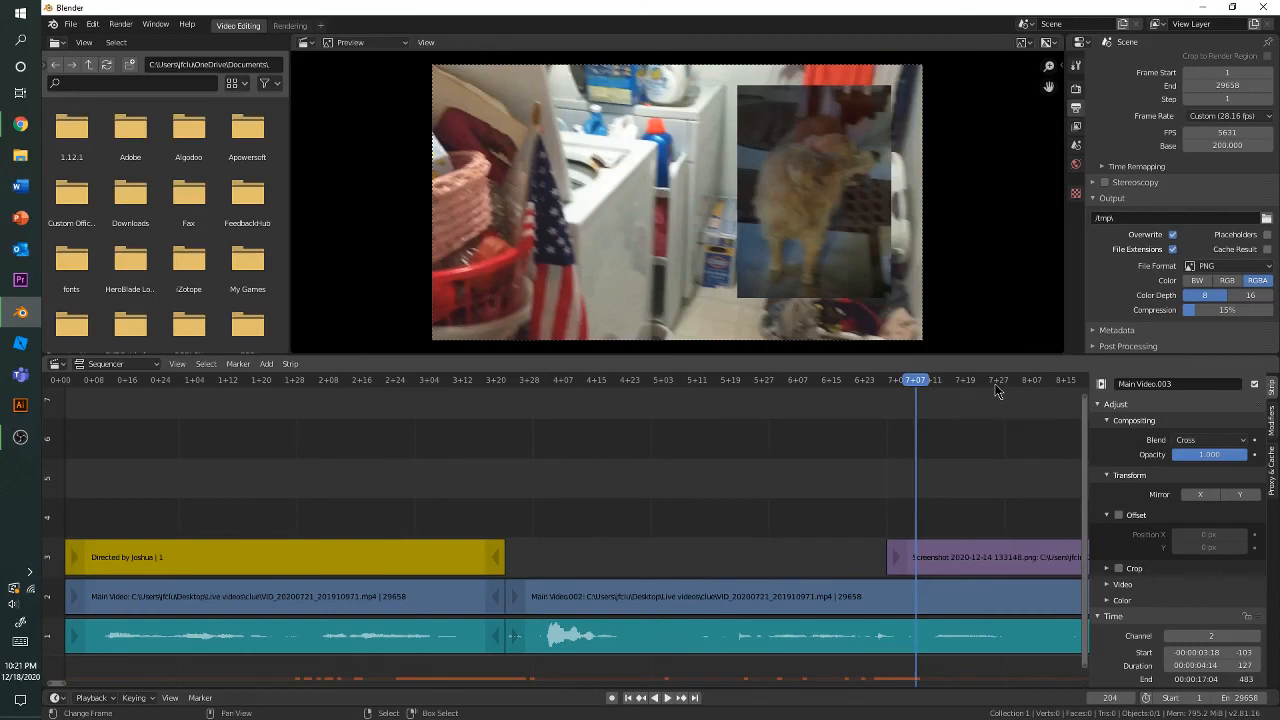
Step: Review the footage before the image strip by moving the playhead back through frames 196 and 158 to frame 124
{"action": "key", "text": "space"}
{"action": "left_click", "coordinate": [881, 404]}
{"action": "middle_click_drag", "start_coordinate": [878, 407], "coordinate": [903, 472]}
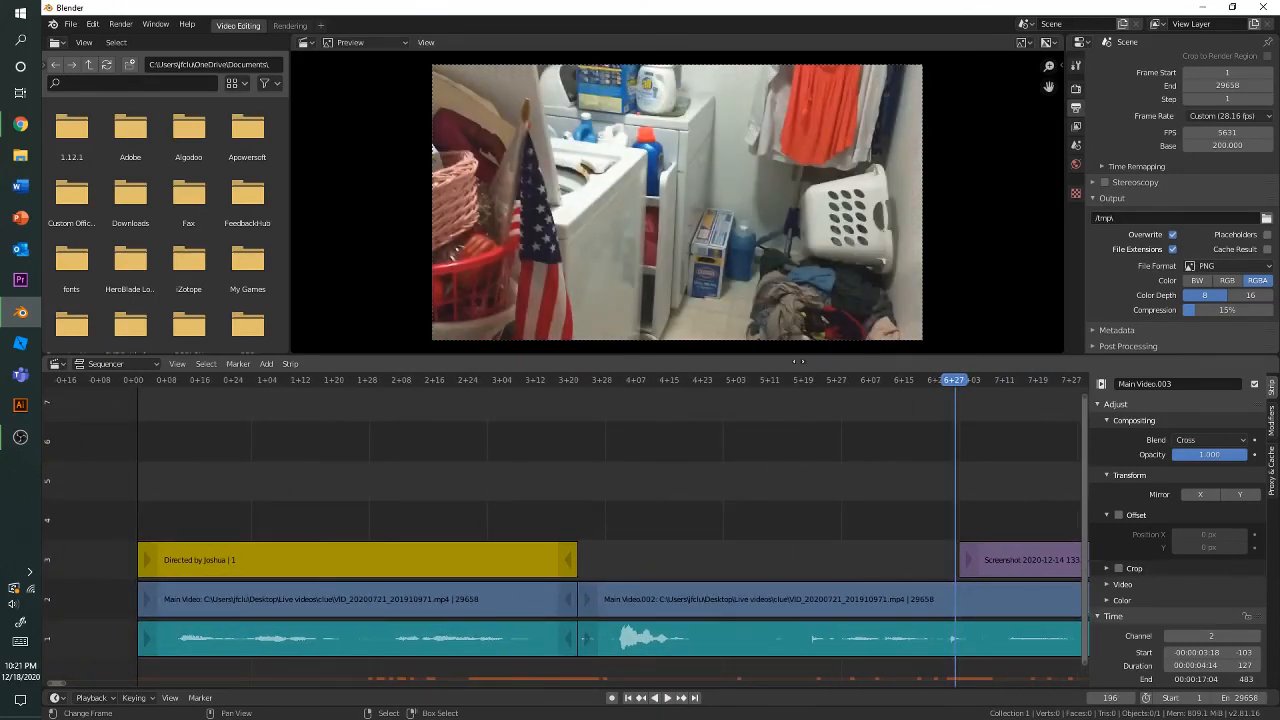
{"action": "middle_click_drag", "start_coordinate": [720, 456], "coordinate": [753, 426]}
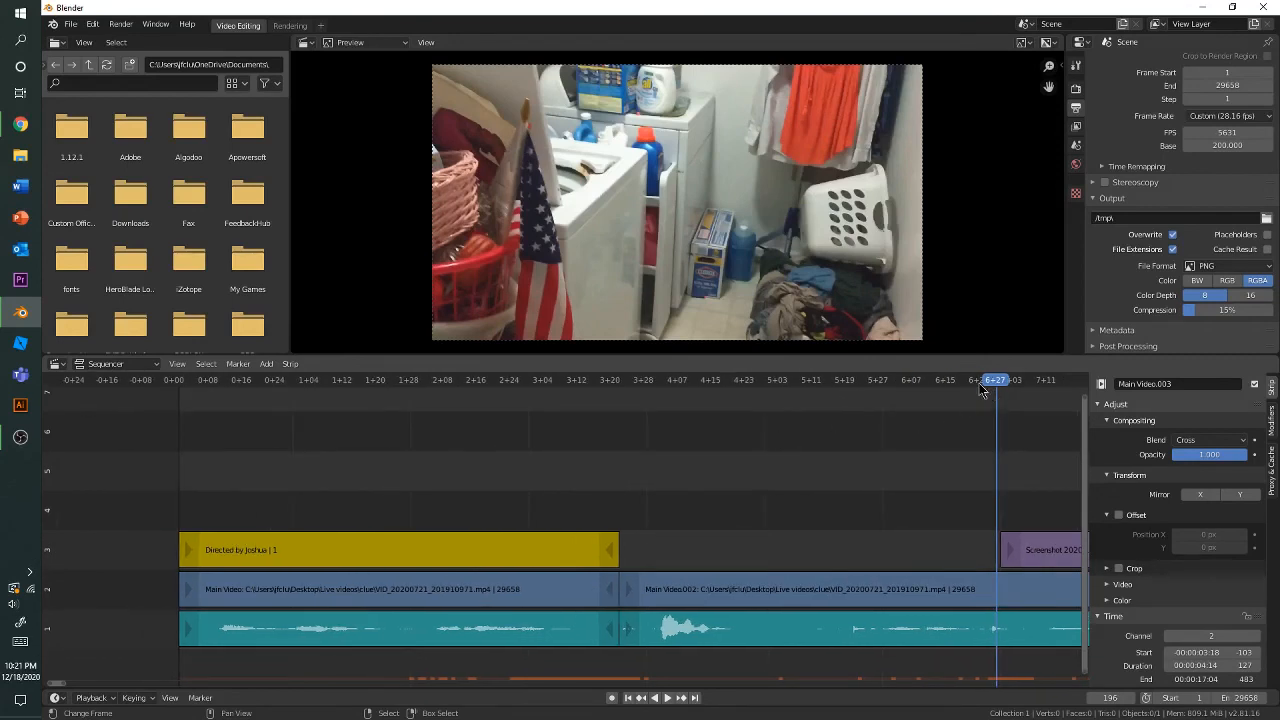
{"action": "left_click", "coordinate": [949, 389]}
{"action": "left_click", "coordinate": [834, 389]}
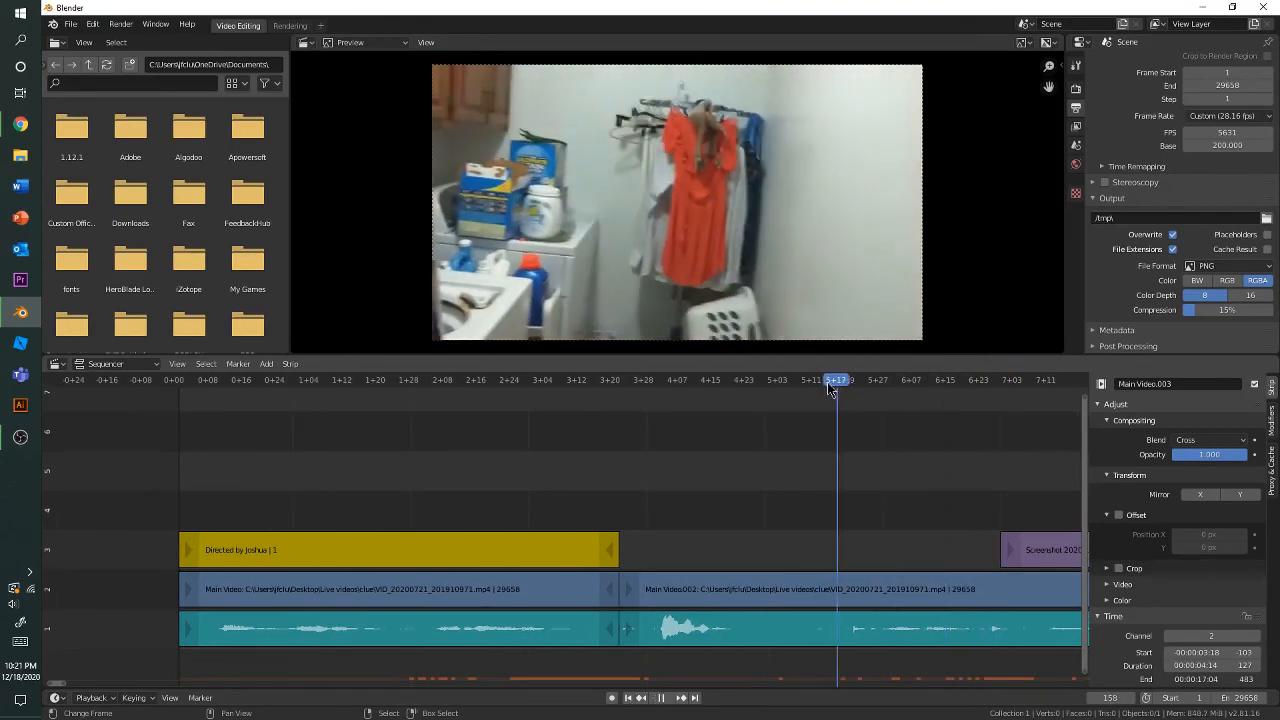
{"action": "left_click", "coordinate": [697, 389]}
{"action": "middle_click_drag", "start_coordinate": [738, 432], "coordinate": [772, 415]}
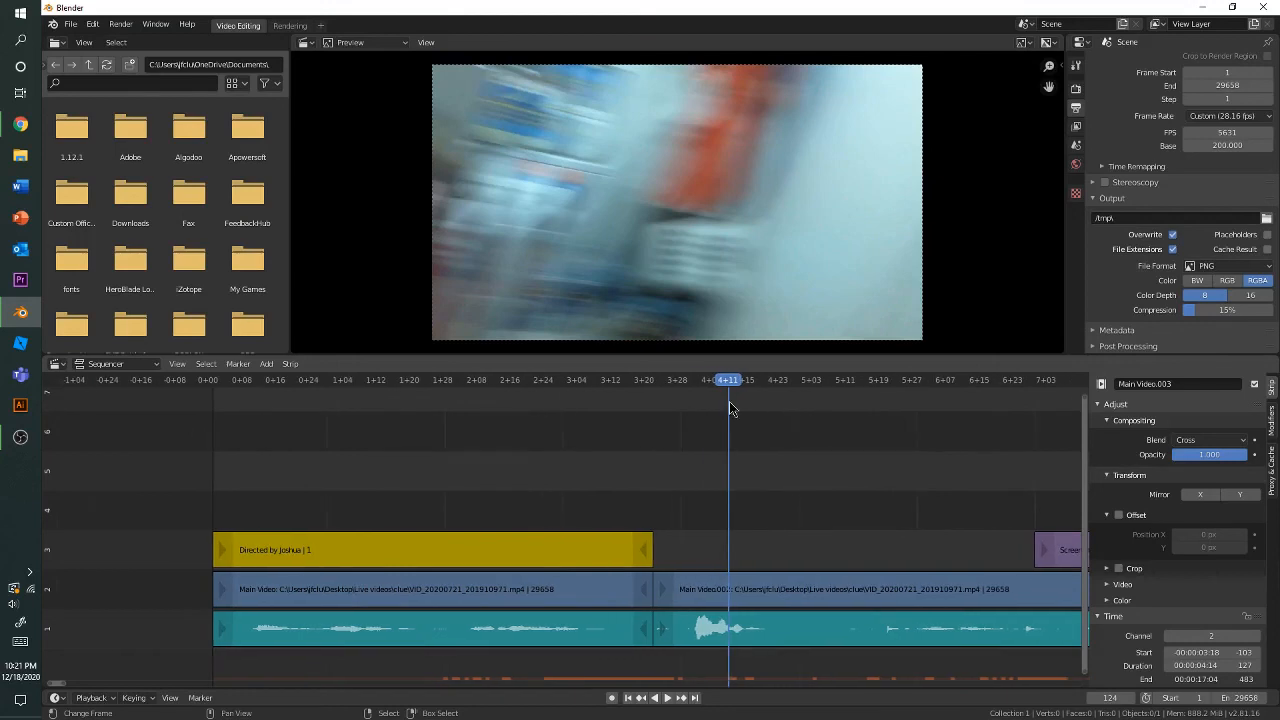